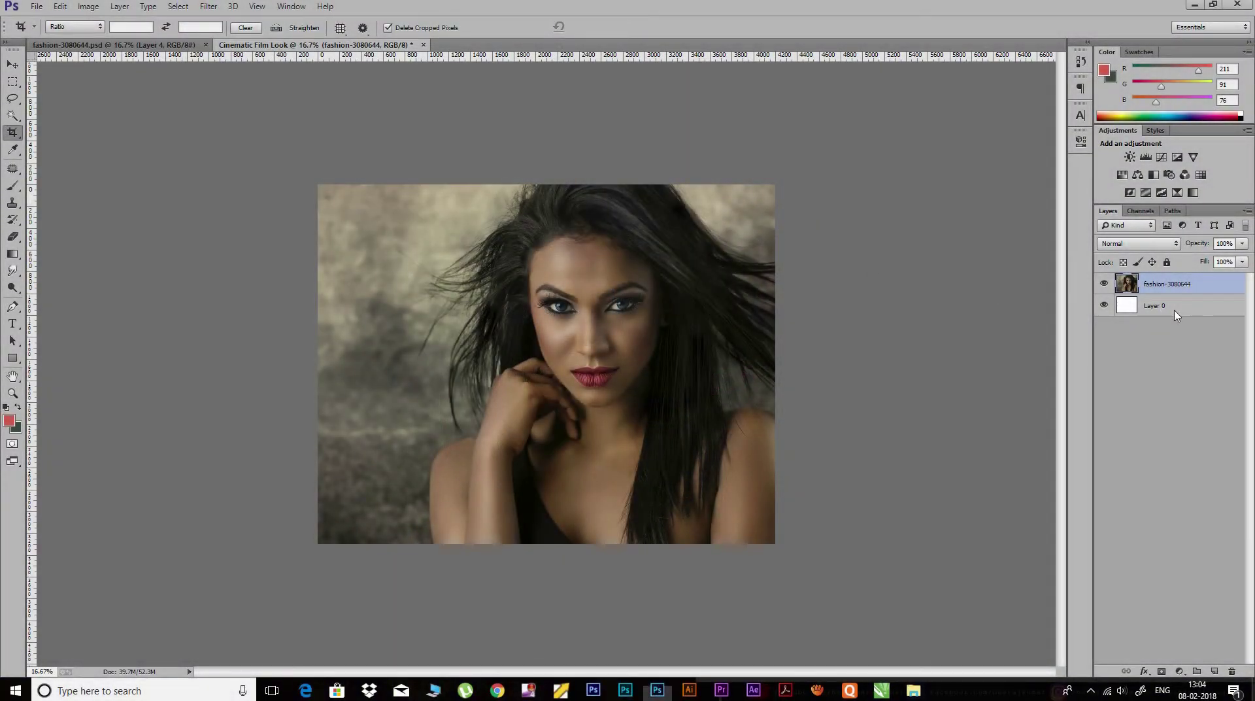
# Make the fashion-3080644 layer active and zoom to 50% with the face centred.
pyautogui.click(1122, 302)
pyautogui.click(1163, 290)
pyautogui.hotkey('ctrl', '+')
pyautogui.hotkey('ctrl', '+')
pyautogui.hotkey('ctrl', '+')
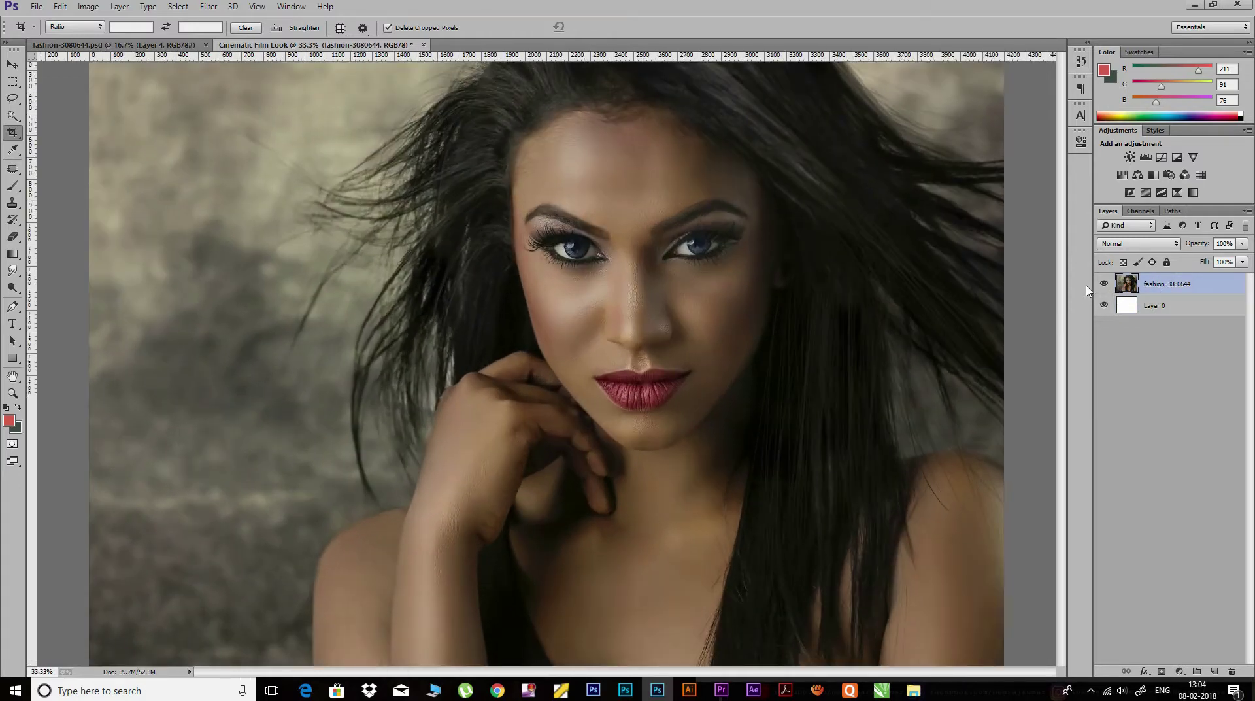
pyautogui.moveTo(698, 219)
pyautogui.mouseDown()
pyautogui.moveTo(518, 360)
pyautogui.moveTo(541, 357)
pyautogui.mouseUp()
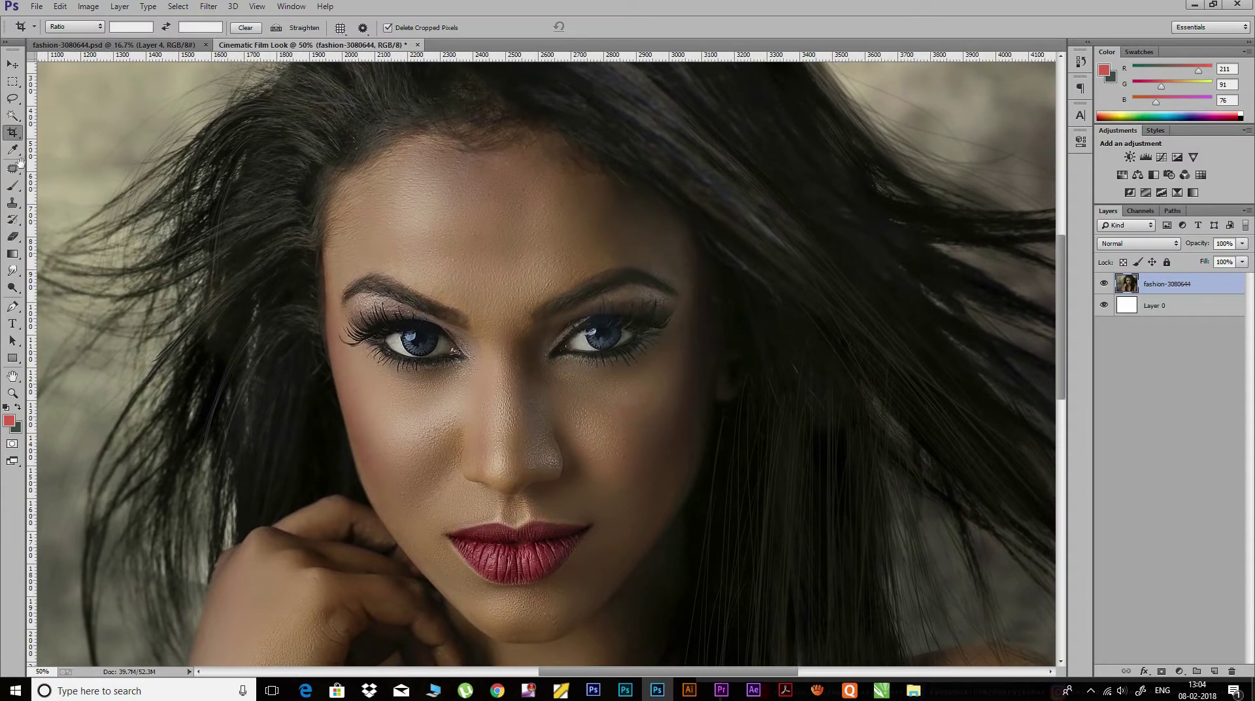
pyautogui.click(12, 98)
# With the plain Lasso, trace a first freehand outline around the forehead.
pyautogui.click(18, 103)
pyautogui.click(61, 96)
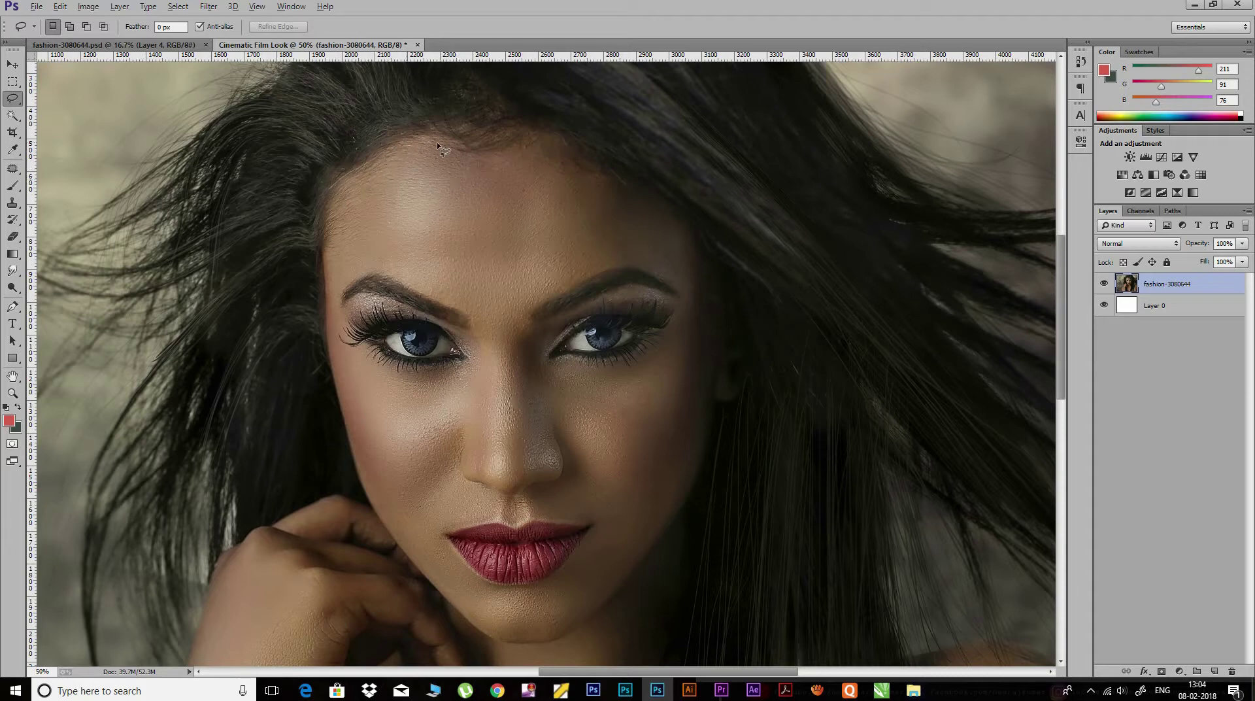
pyautogui.moveTo(491, 155)
pyautogui.mouseDown()
pyautogui.moveTo(570, 162)
pyautogui.moveTo(603, 267)
pyautogui.moveTo(582, 277)
pyautogui.mouseUp()
pyautogui.moveTo(331, 189); pyautogui.dragTo(330, 189)
pyautogui.hotkey('ctrl', 'd')
pyautogui.hotkey('ctrl', 'shift', 'd')
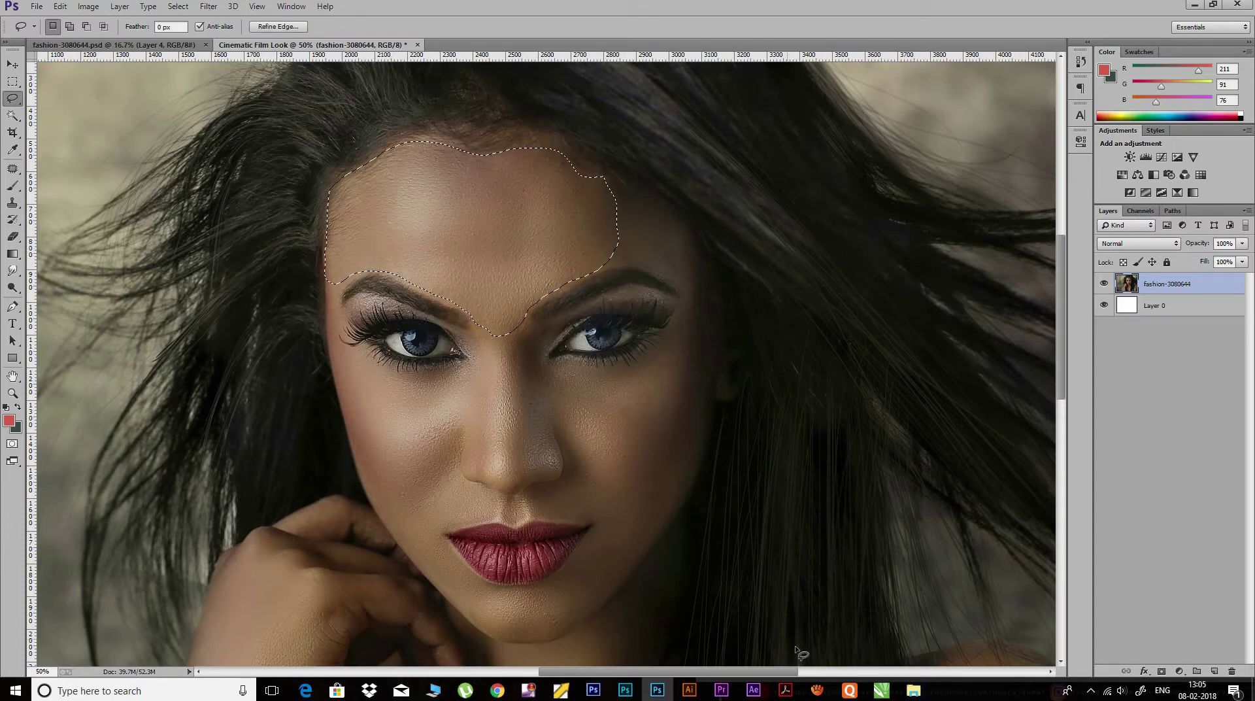
# Clear and redraw the forehead outline from the hairline down to between the brows.
pyautogui.click(817, 690)
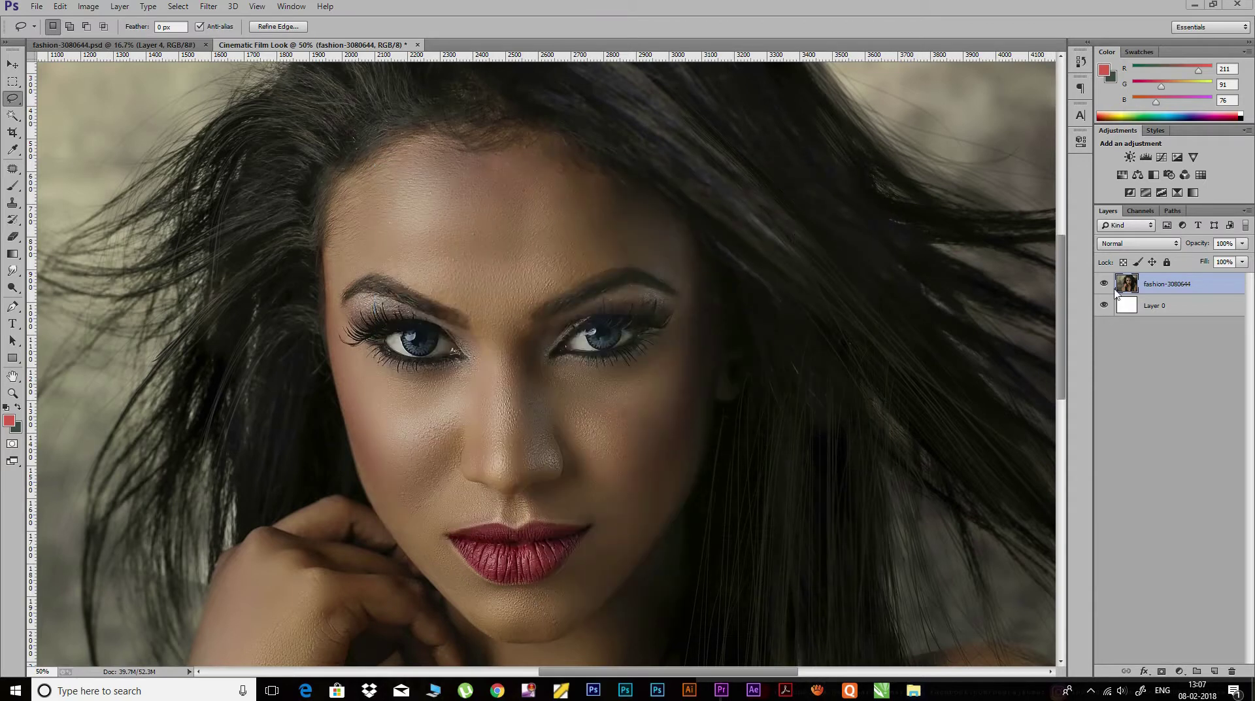
pyautogui.press('ctrl')
pyautogui.hotkey('ctrl', 'd')
pyautogui.moveTo(539, 232); pyautogui.dragTo(532, 238)
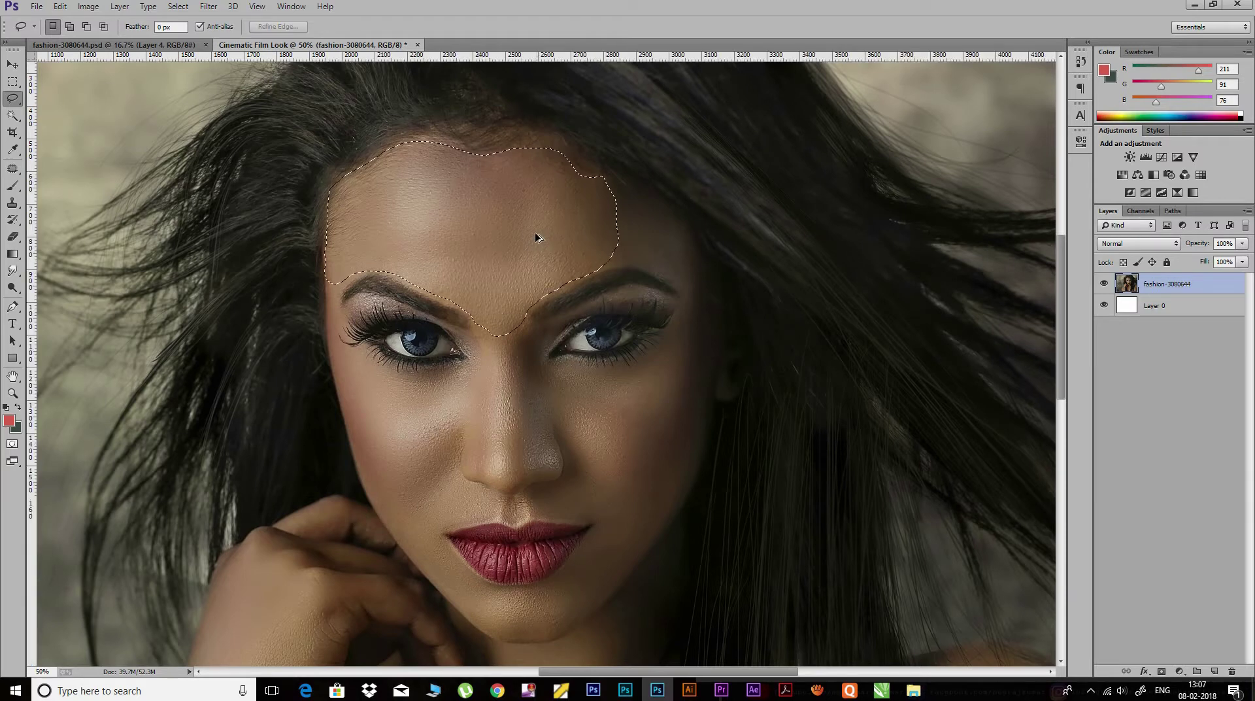
pyautogui.hotkey('ctrl', 'd')
pyautogui.moveTo(556, 149); pyautogui.dragTo(418, 142)
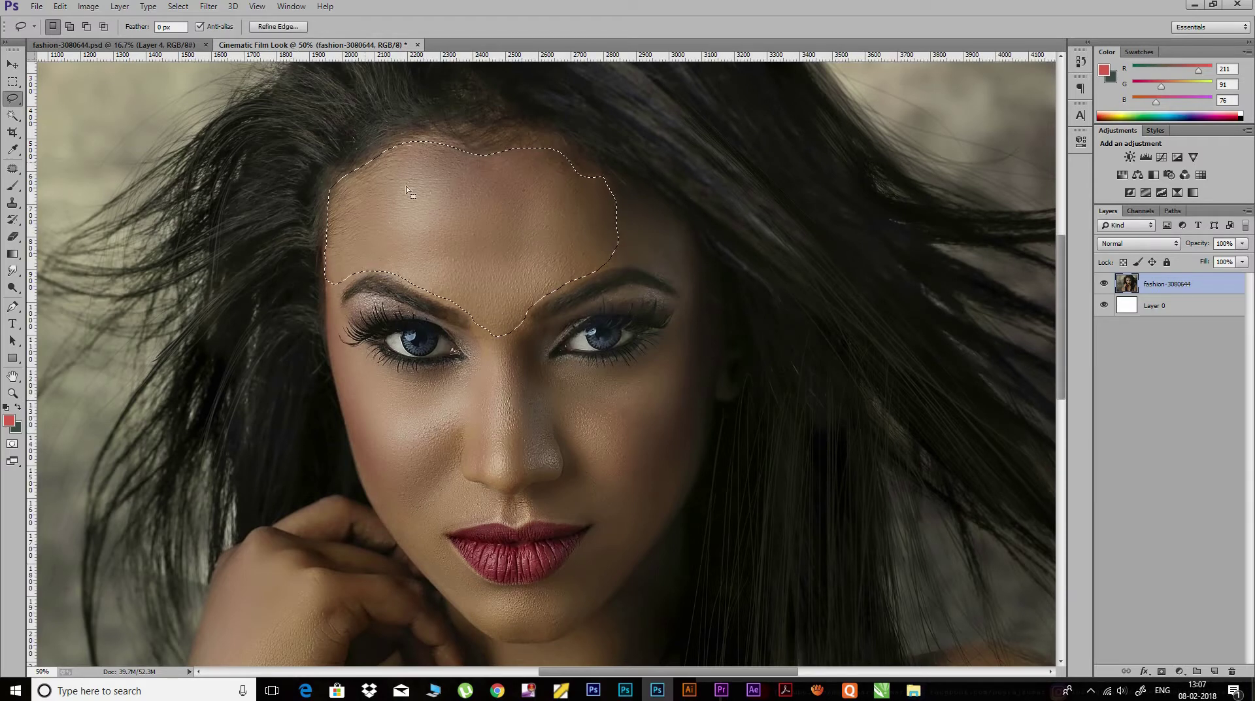
pyautogui.rightClick(490, 181)
# Feather the forehead selection by 20 px, apply a Gaussian Blur, and deselect.
pyautogui.click(527, 224)
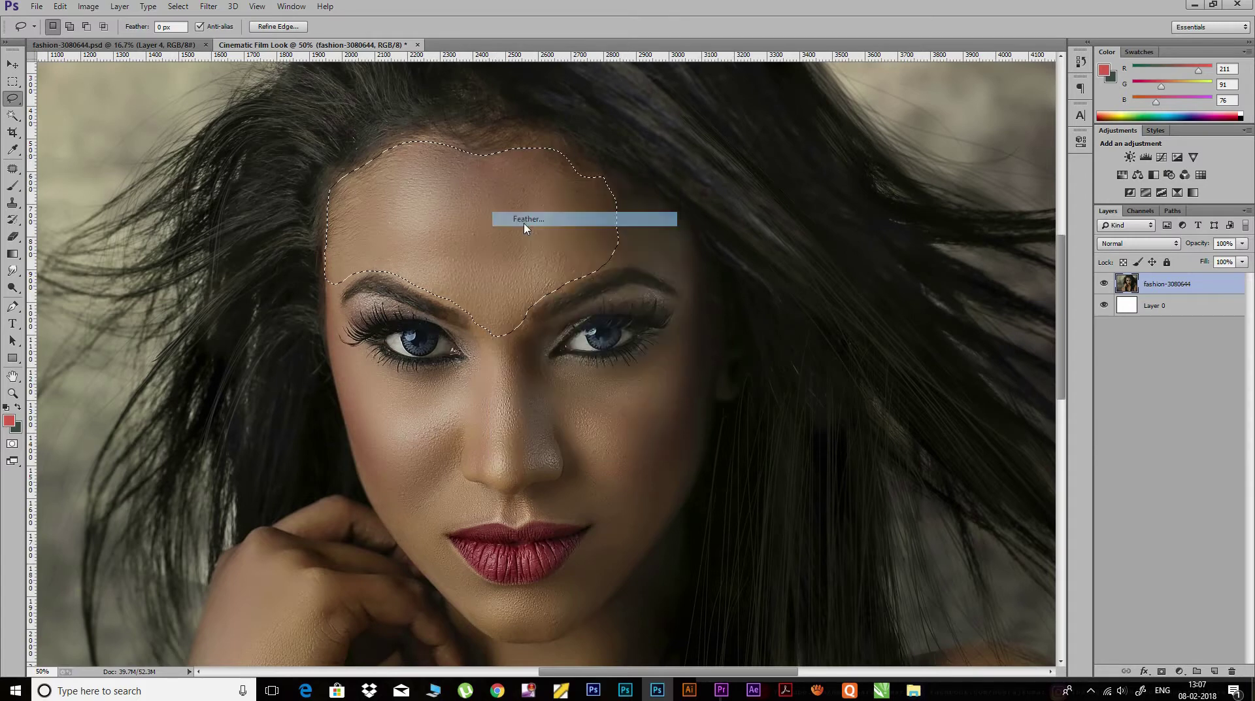
pyautogui.write('20')
pyautogui.click(684, 232)
pyautogui.click(208, 6)
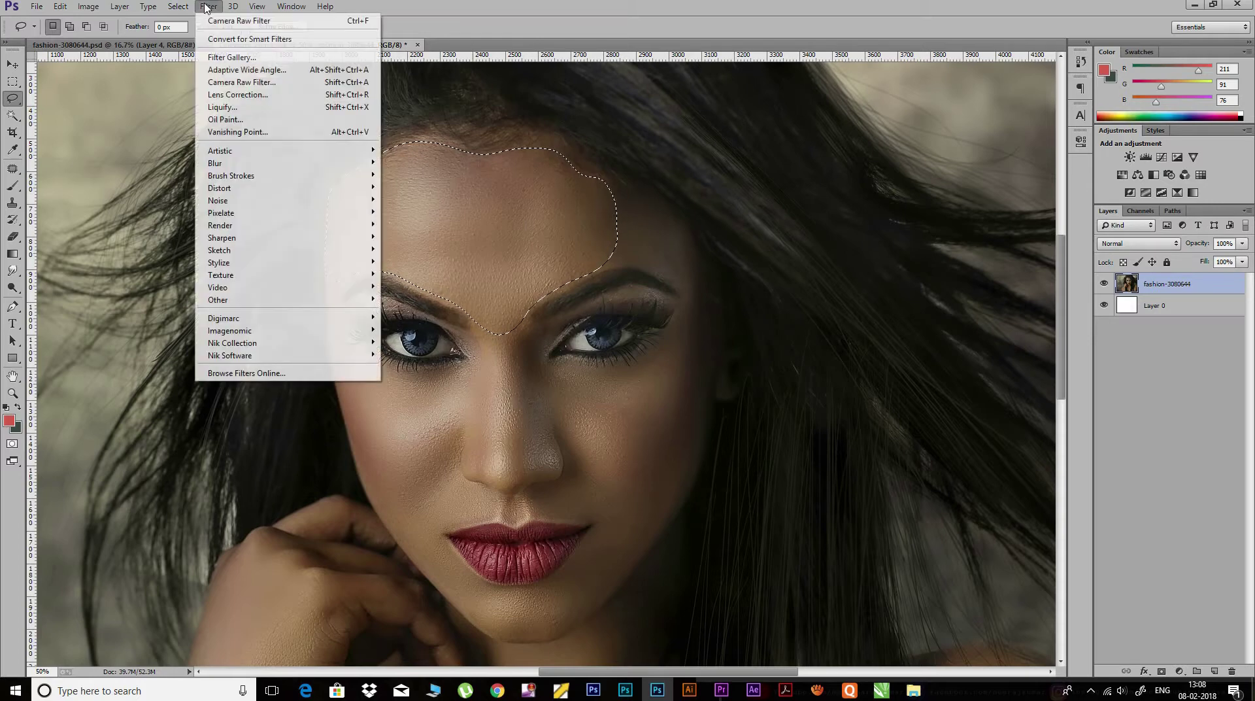
pyautogui.moveTo(220, 162)
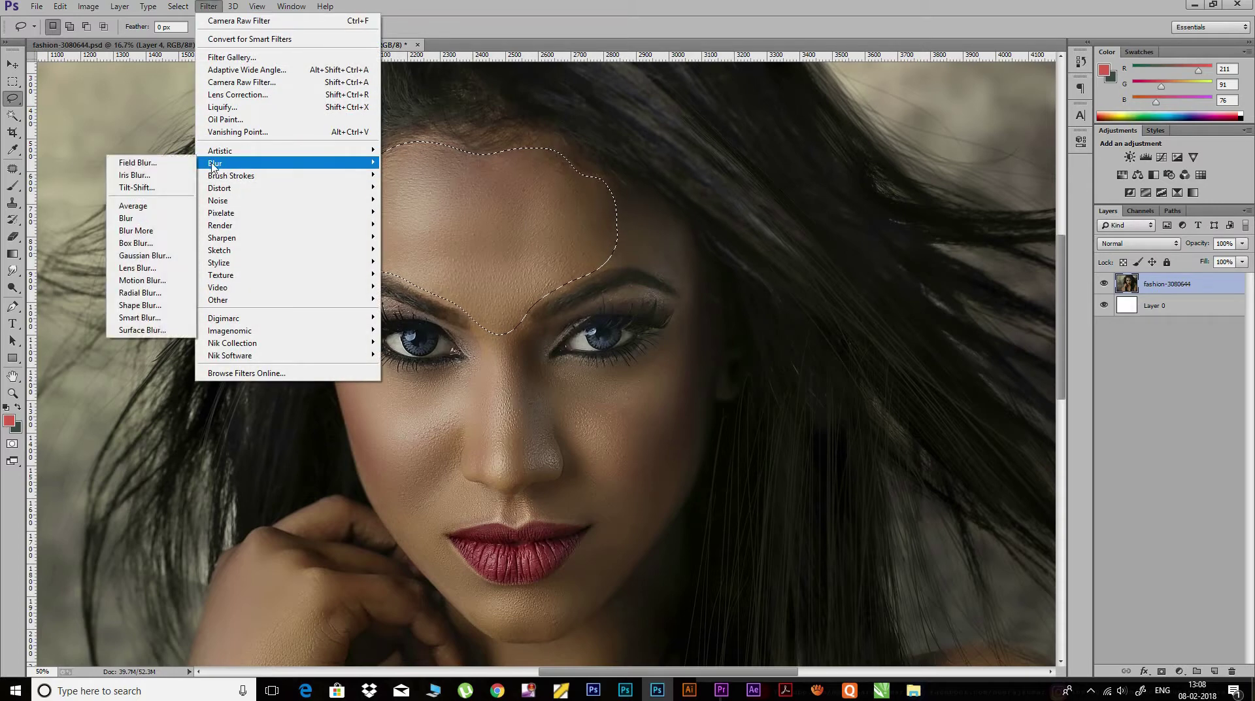
pyautogui.click(180, 251)
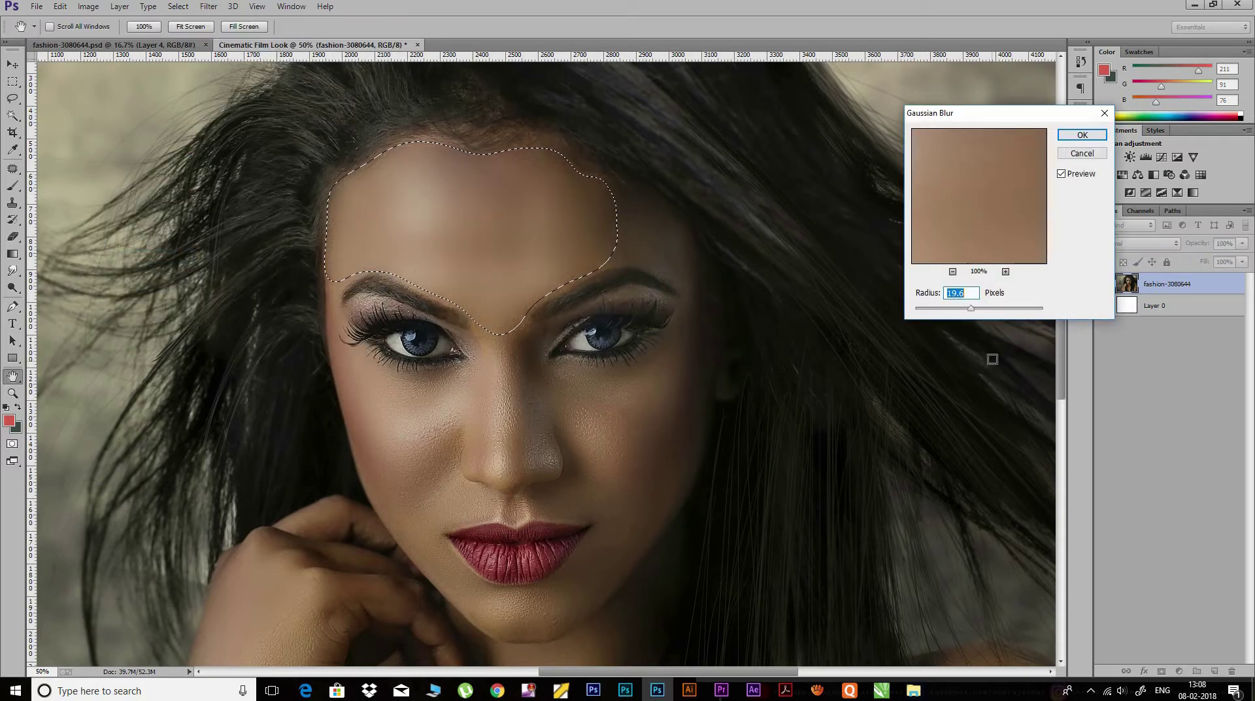
pyautogui.click(1082, 135)
pyautogui.hotkey('ctrl', 'd')
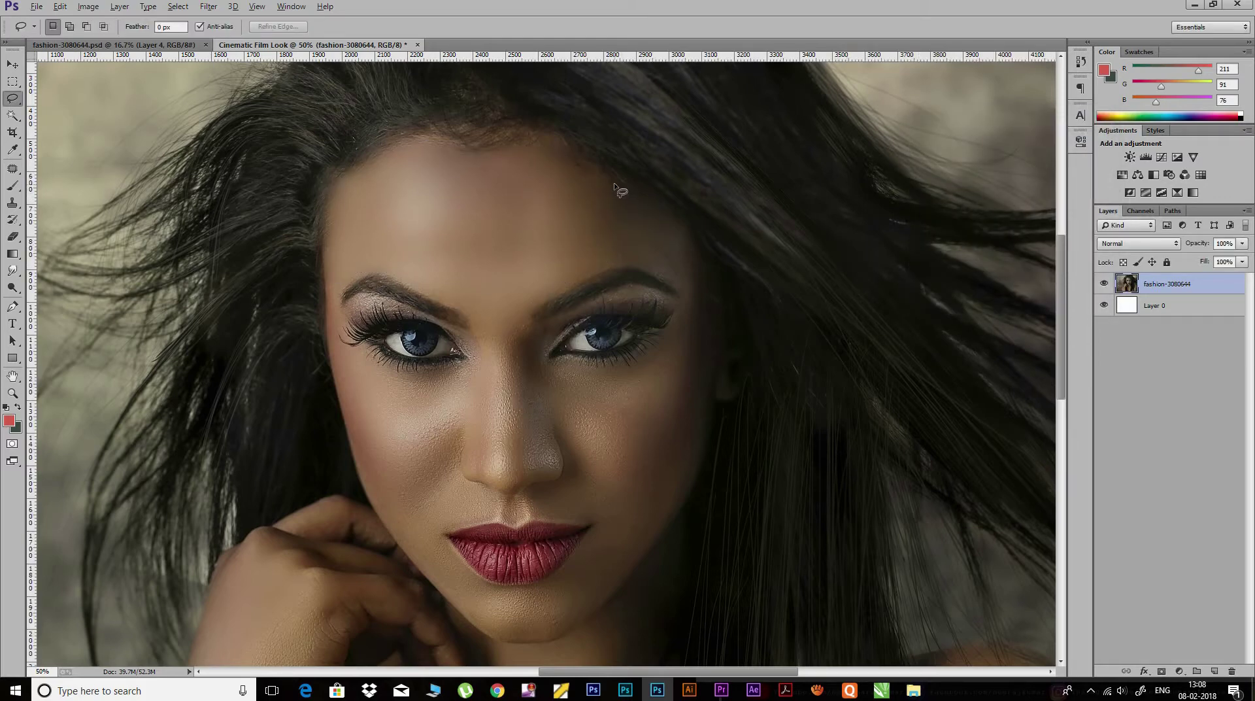
# Lasso-select the right temple, under-eye area, nose bridge, right cheek and right jaw.
pyautogui.moveTo(613, 185)
pyautogui.mouseDown()
pyautogui.moveTo(661, 282)
pyautogui.moveTo(693, 242)
pyautogui.moveTo(617, 188)
pyautogui.mouseUp()
pyautogui.moveTo(676, 336); pyautogui.dragTo(646, 355)
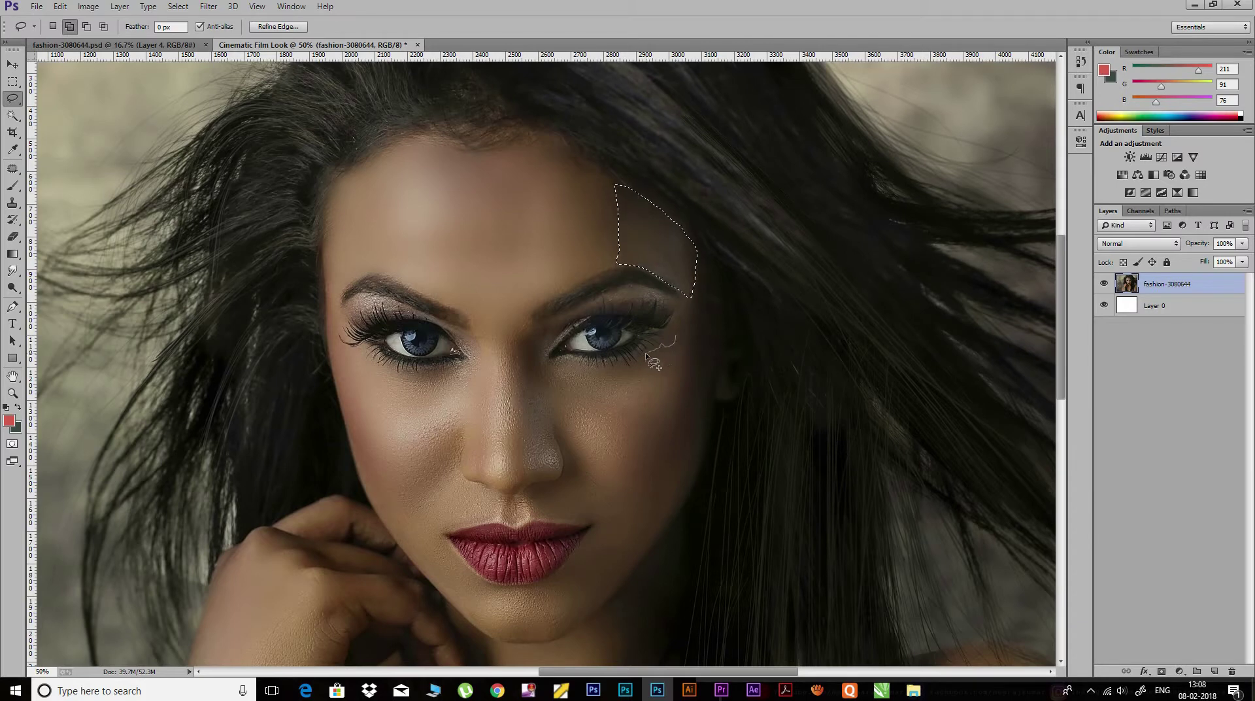
pyautogui.moveTo(542, 357); pyautogui.dragTo(681, 339)
pyautogui.moveTo(529, 323)
pyautogui.mouseDown()
pyautogui.moveTo(560, 474)
pyautogui.moveTo(530, 323)
pyautogui.mouseUp()
pyautogui.moveTo(679, 370)
pyautogui.mouseDown()
pyautogui.moveTo(609, 492)
pyautogui.moveTo(683, 369)
pyautogui.mouseUp()
pyautogui.moveTo(570, 471); pyautogui.dragTo(573, 470)
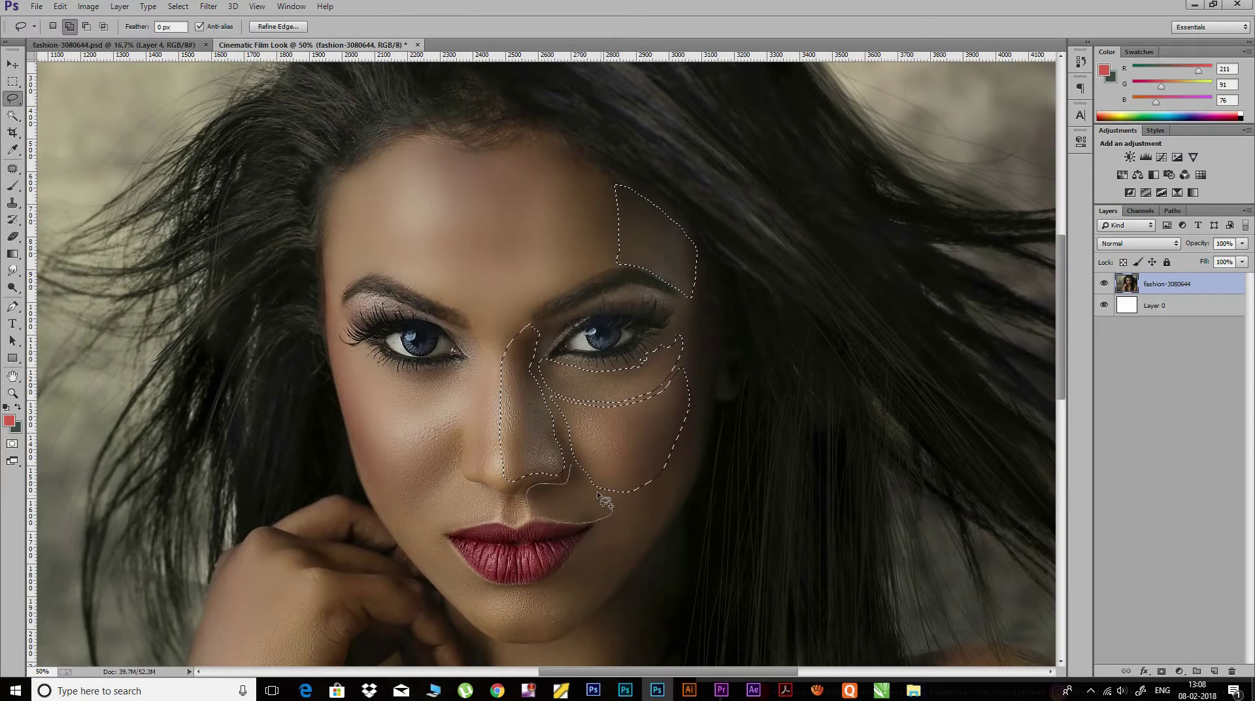
pyautogui.moveTo(695, 413)
pyautogui.mouseDown()
pyautogui.moveTo(667, 490)
pyautogui.moveTo(592, 535)
pyautogui.moveTo(654, 542)
pyautogui.moveTo(700, 410)
pyautogui.moveTo(691, 297)
pyautogui.mouseUp()
# Add the jaw, left cheek, eyelids, upper-lip area and chin to the skin selection.
pyautogui.moveTo(353, 346); pyautogui.dragTo(369, 454)
pyautogui.moveTo(378, 372)
pyautogui.mouseDown()
pyautogui.moveTo(353, 351)
pyautogui.moveTo(344, 316)
pyautogui.mouseUp()
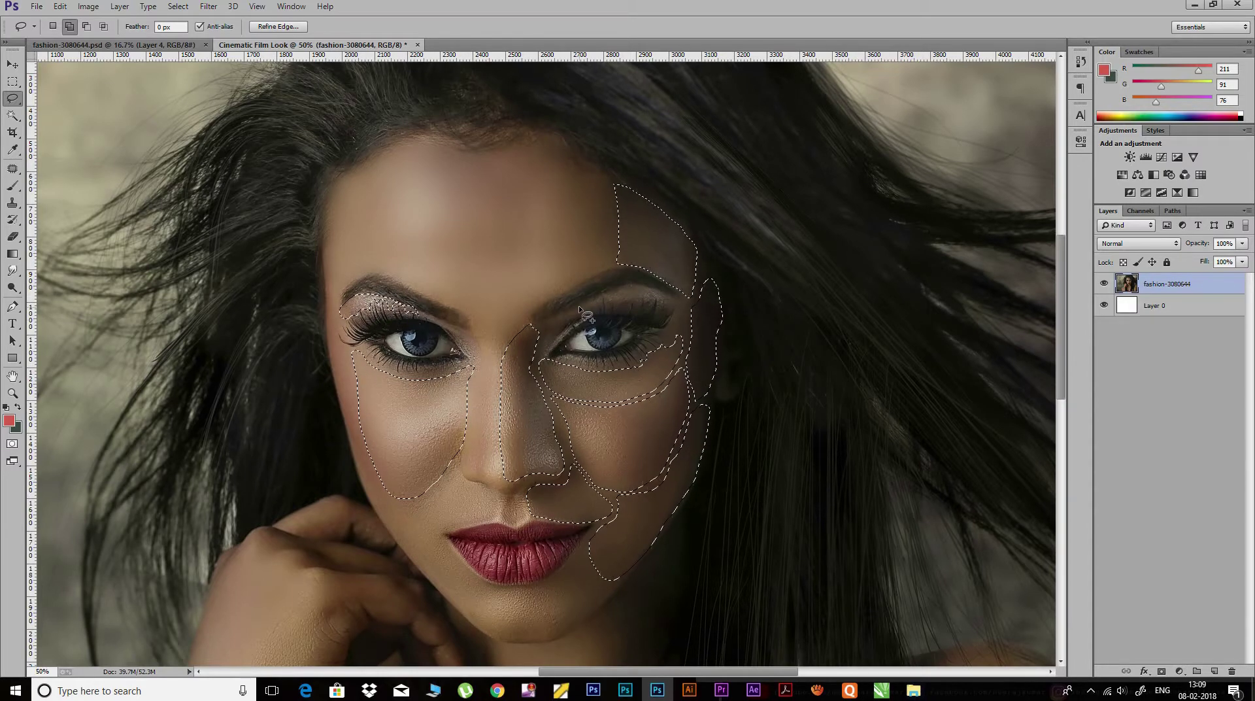
pyautogui.moveTo(683, 307)
pyautogui.mouseDown()
pyautogui.moveTo(550, 343)
pyautogui.moveTo(544, 332)
pyautogui.moveTo(465, 347)
pyautogui.mouseUp()
pyautogui.scroll(-5, 457, 346)
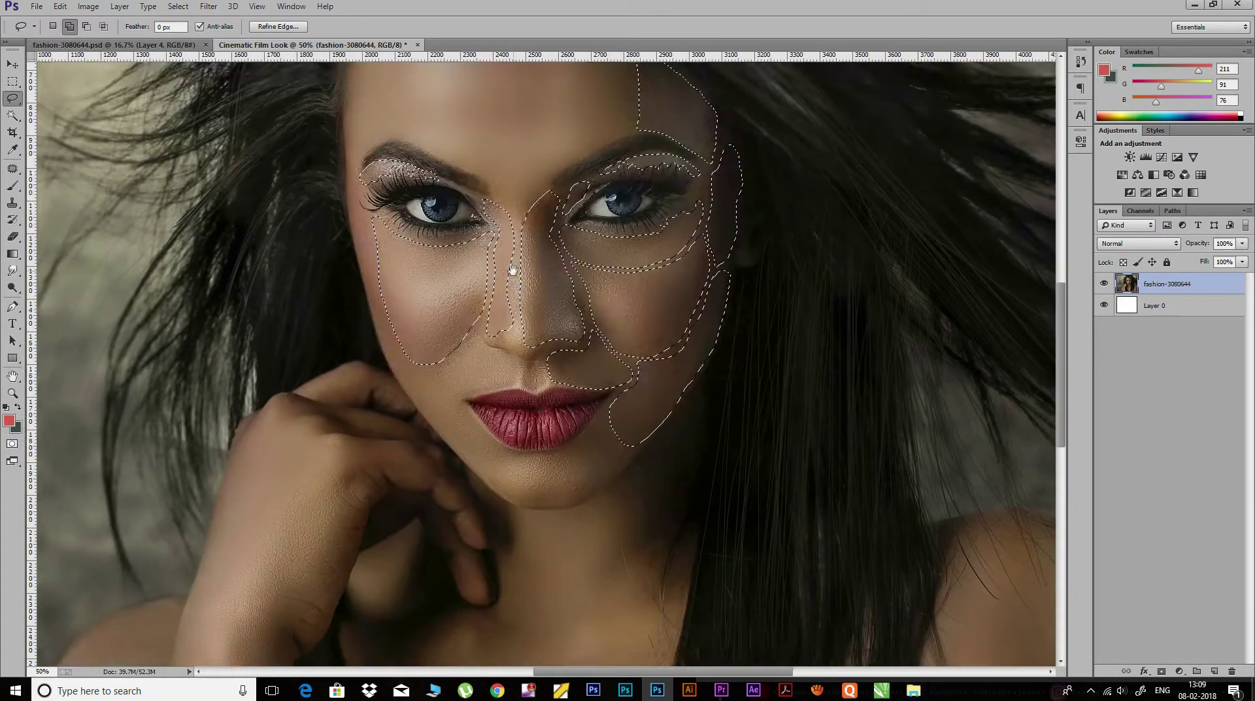
pyautogui.moveTo(450, 324); pyautogui.dragTo(461, 330)
pyautogui.moveTo(549, 337); pyautogui.dragTo(546, 335)
pyautogui.moveTo(608, 379)
pyautogui.mouseDown()
pyautogui.moveTo(577, 460)
pyautogui.moveTo(513, 421)
pyautogui.mouseUp()
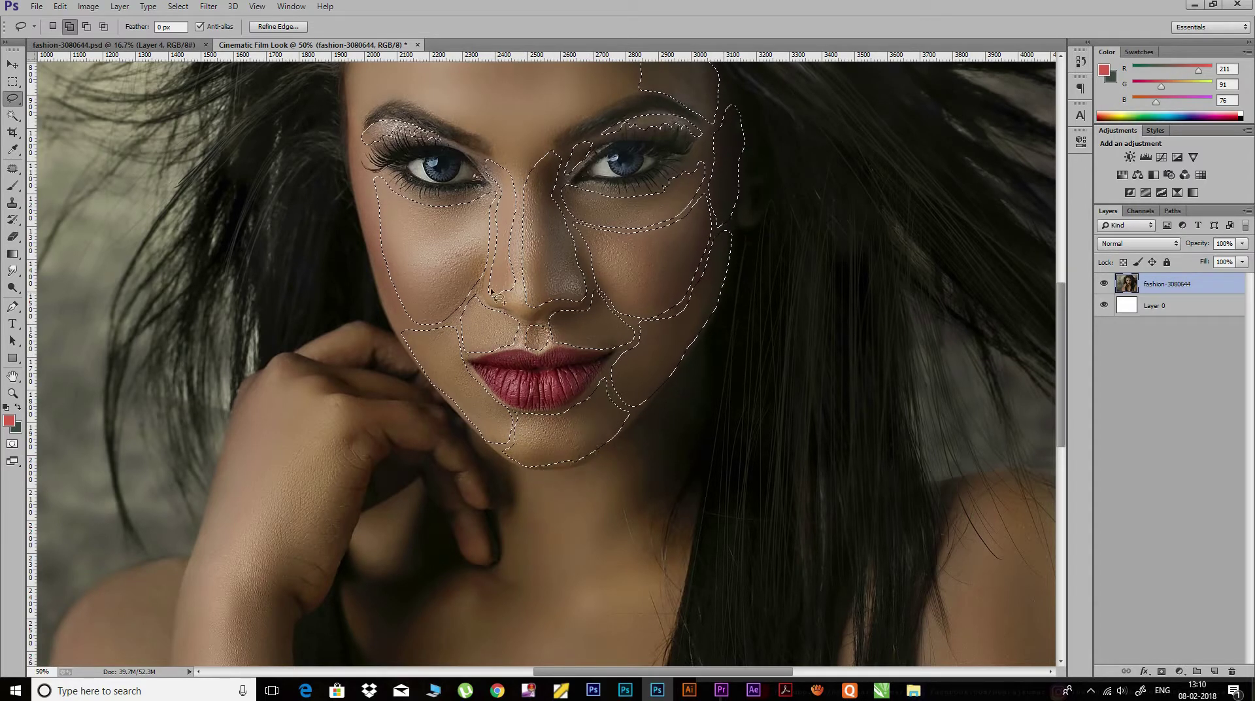
# Extend the skin selection over the neck, collarbone and chest.
pyautogui.scroll(-5, 560, 401)
pyautogui.moveTo(602, 300)
pyautogui.mouseDown()
pyautogui.moveTo(632, 327)
pyautogui.moveTo(624, 287)
pyautogui.mouseUp()
pyautogui.moveTo(464, 414)
pyautogui.mouseDown()
pyautogui.moveTo(555, 461)
pyautogui.moveTo(597, 444)
pyautogui.mouseUp()
pyautogui.scroll(-5, 564, 505)
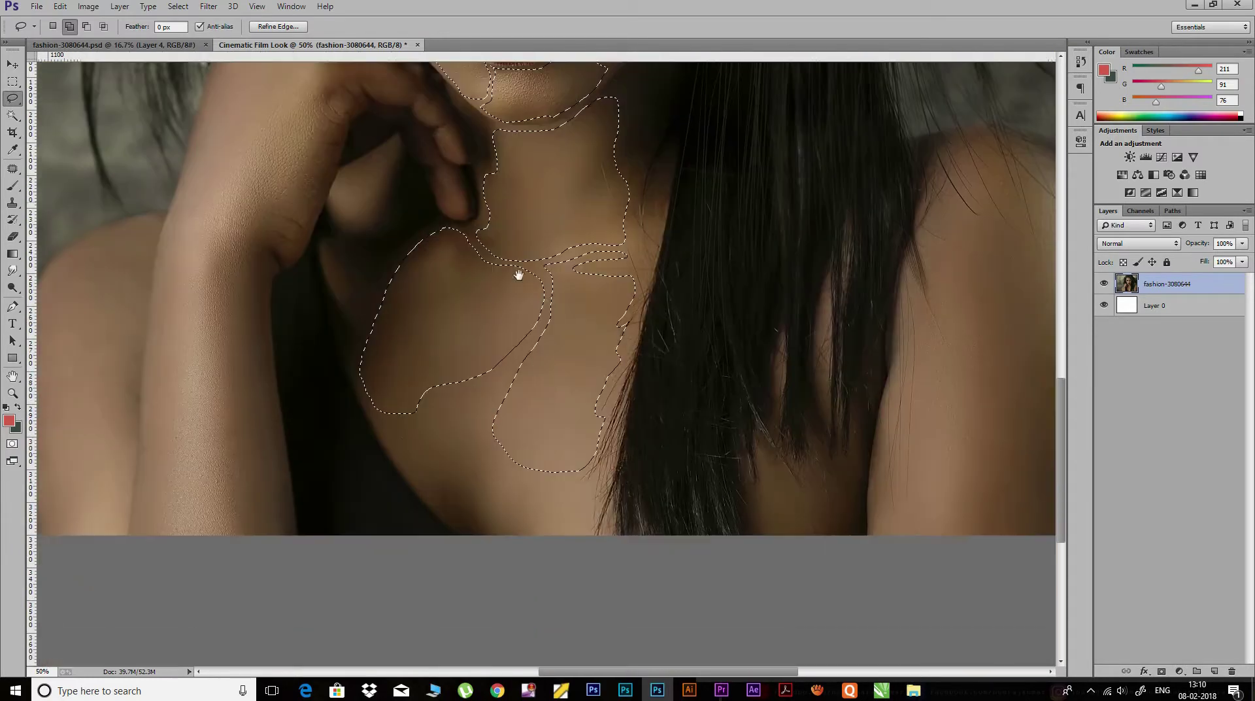
pyautogui.moveTo(392, 314); pyautogui.dragTo(512, 545)
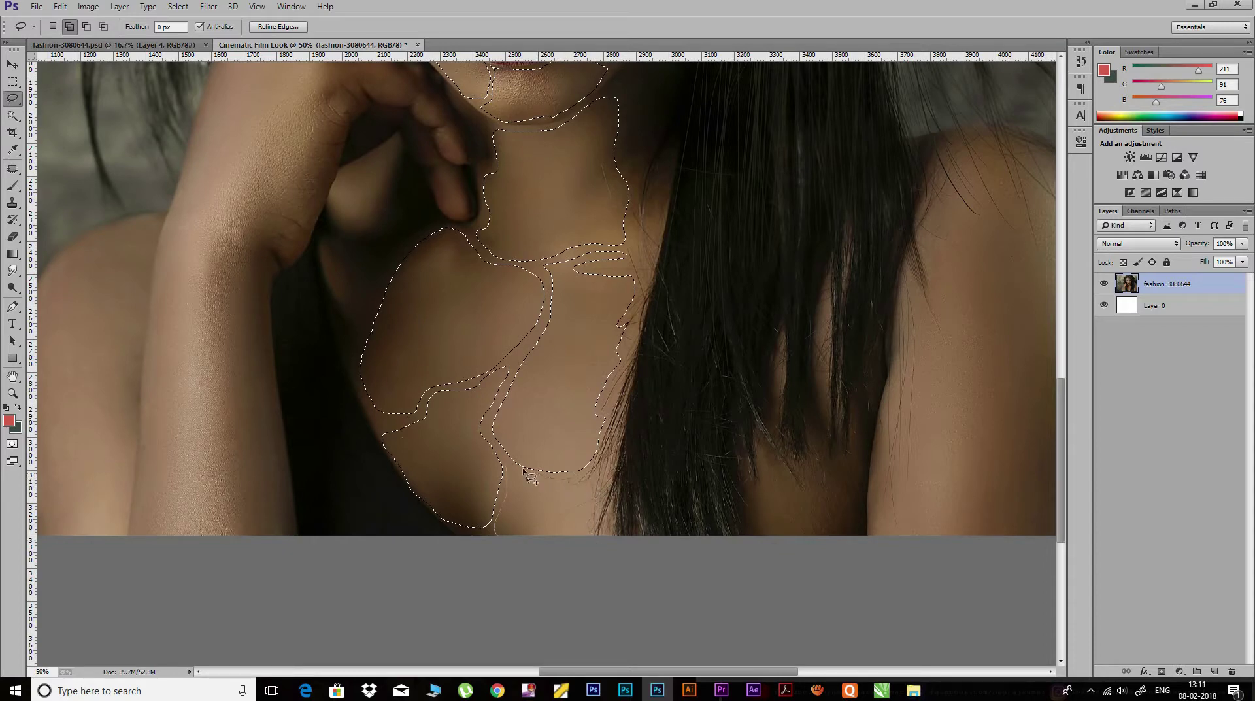
# Add the right shoulder, arm and left shoulder to the skin selection.
pyautogui.hscroll(5, 966, 246)
pyautogui.moveTo(827, 157); pyautogui.dragTo(831, 223)
pyautogui.moveTo(758, 422); pyautogui.dragTo(889, 210)
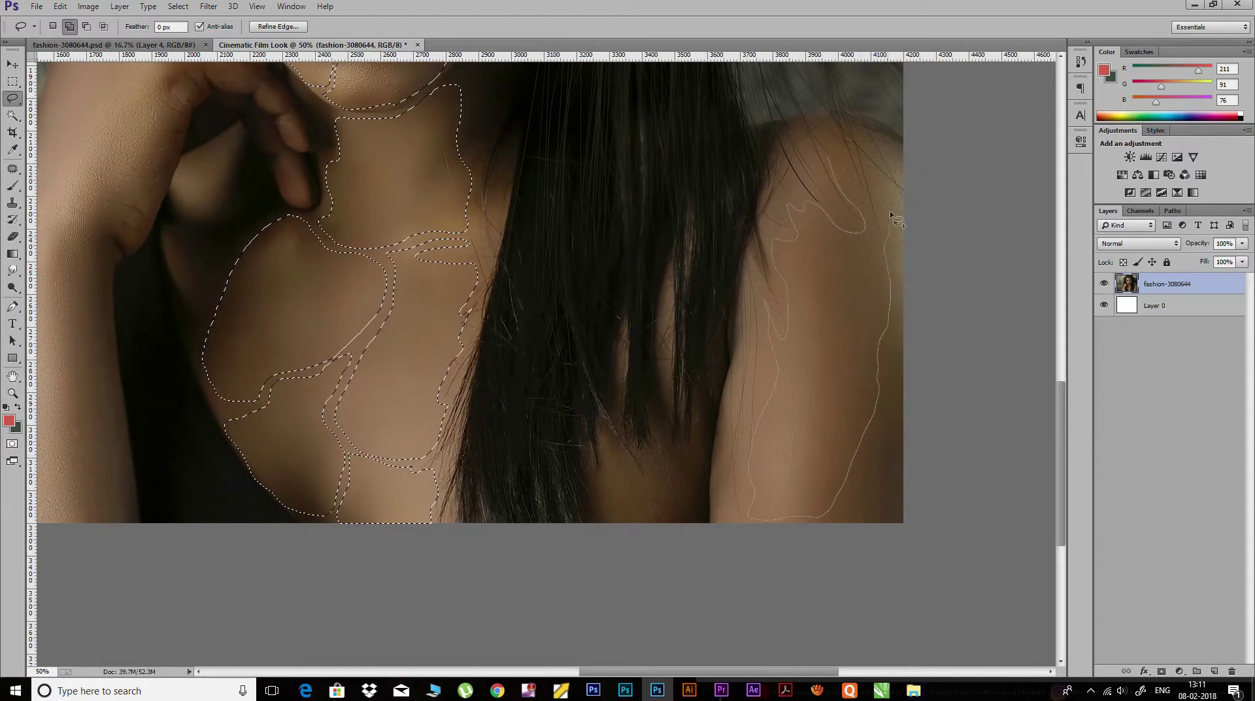
pyautogui.scroll(2, 325, 80)
pyautogui.hscroll(-7, 325, 80)
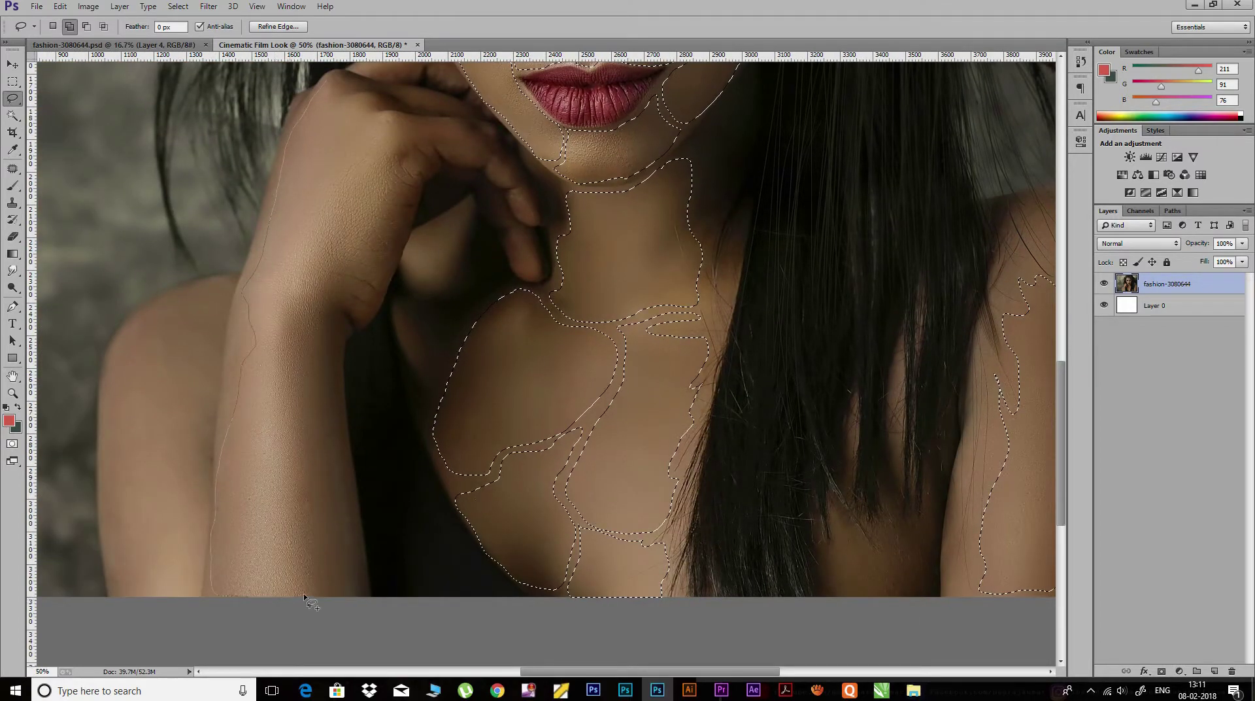
pyautogui.moveTo(304, 596); pyautogui.dragTo(330, 72)
pyautogui.scroll(-3, 261, 262)
pyautogui.hscroll(-1, 261, 262)
pyautogui.moveTo(248, 187); pyautogui.dragTo(156, 499)
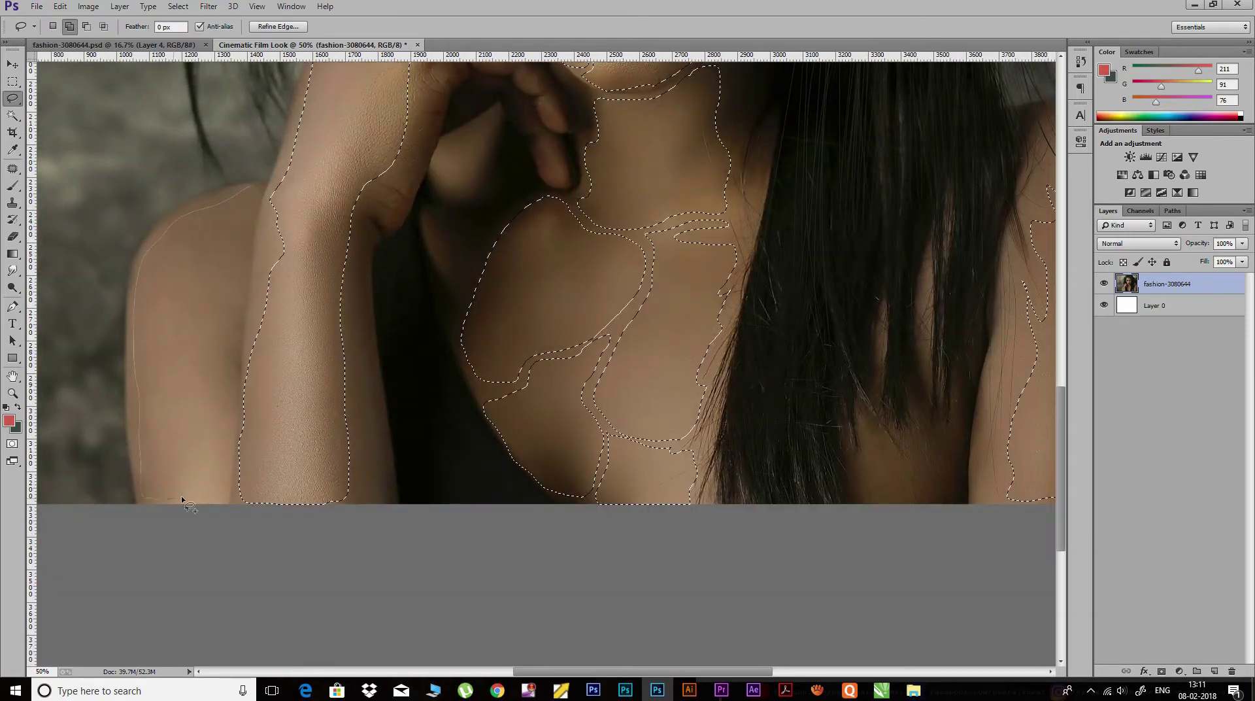
pyautogui.moveTo(257, 199); pyautogui.dragTo(256, 200)
# Feather the whole skin selection by 20 pixels, then deselect.
pyautogui.hotkey('ctrl', '-')
pyautogui.hotkey('ctrl', '-')
pyautogui.hotkey('shift', 'F6')
pyautogui.press('Return')
pyautogui.hotkey('ctrl', 'd')
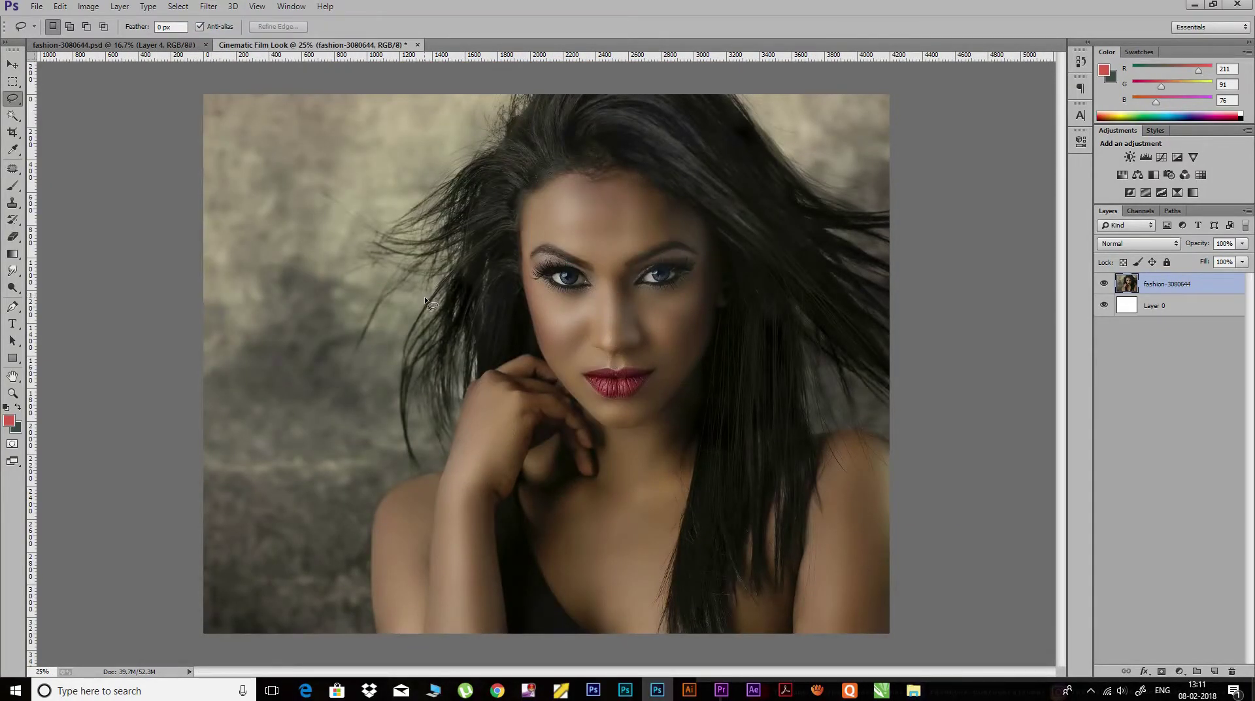
# Save as Cinematic Film Look.psd in Photoshop format, then zoom back onto the face.
pyautogui.hotkey('ctrl', 's')
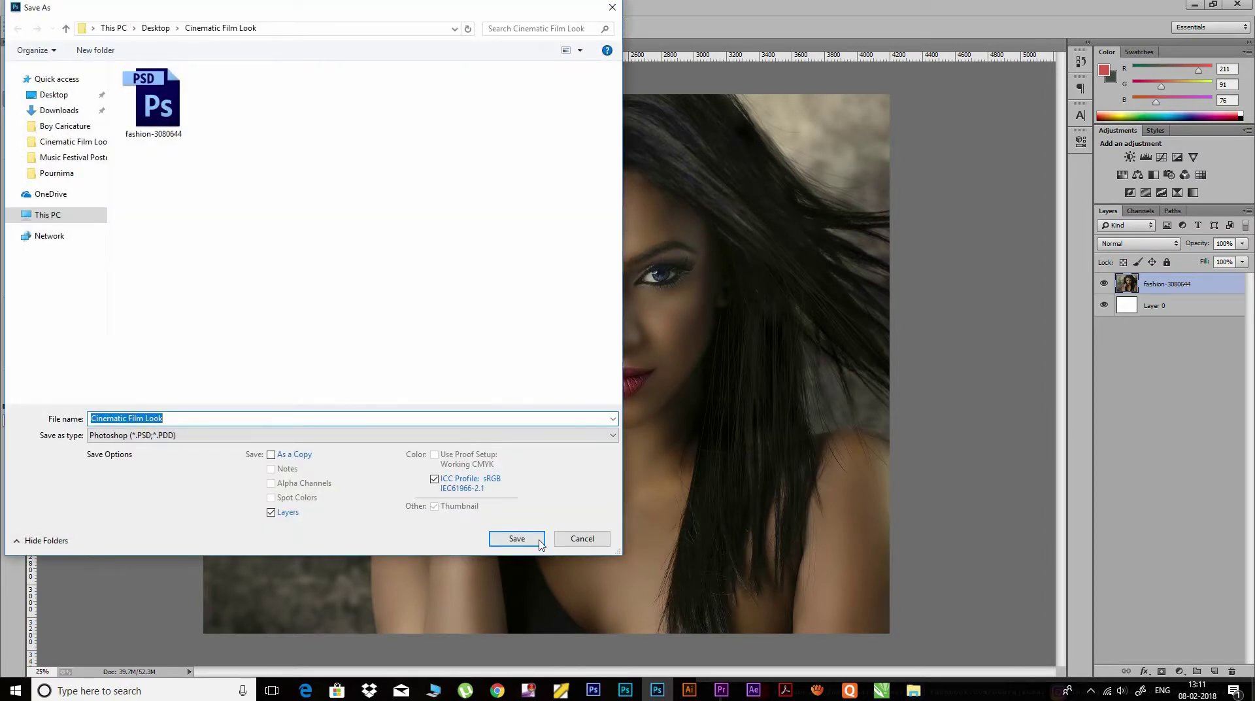
pyautogui.click(516, 537)
pyautogui.click(778, 210)
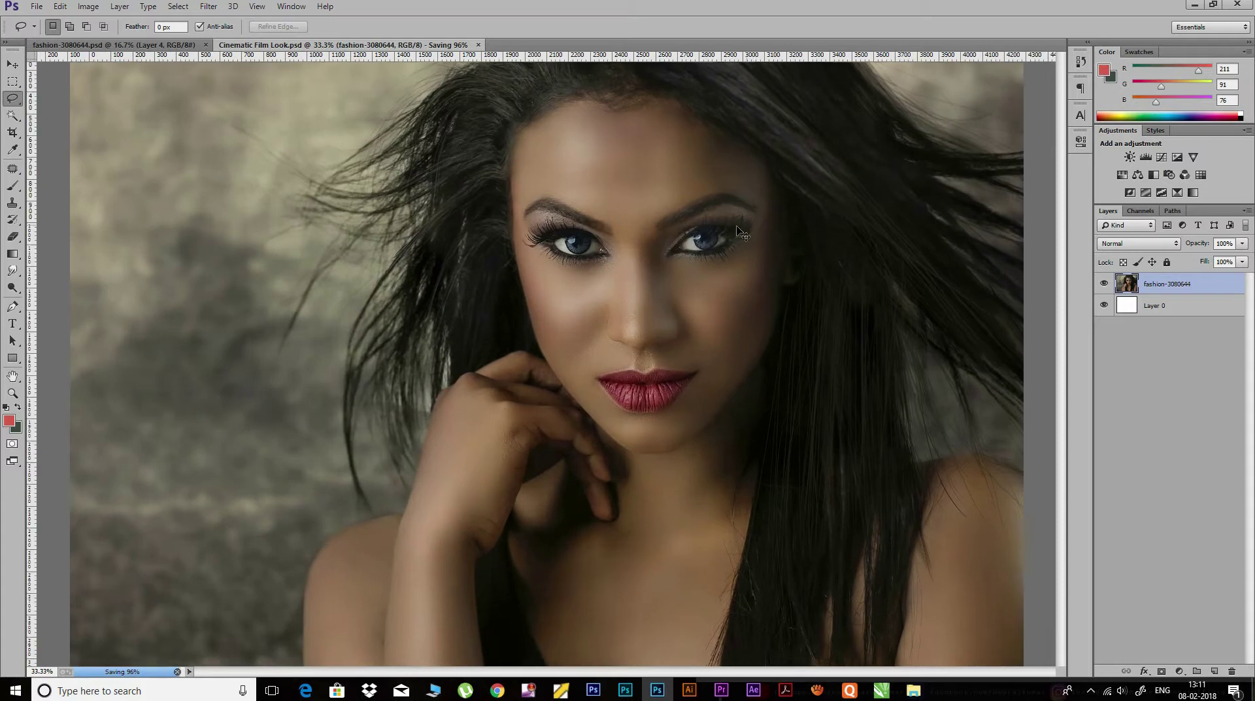
pyautogui.hotkey('ctrl', '+')
pyautogui.moveTo(605, 247); pyautogui.dragTo(509, 294)
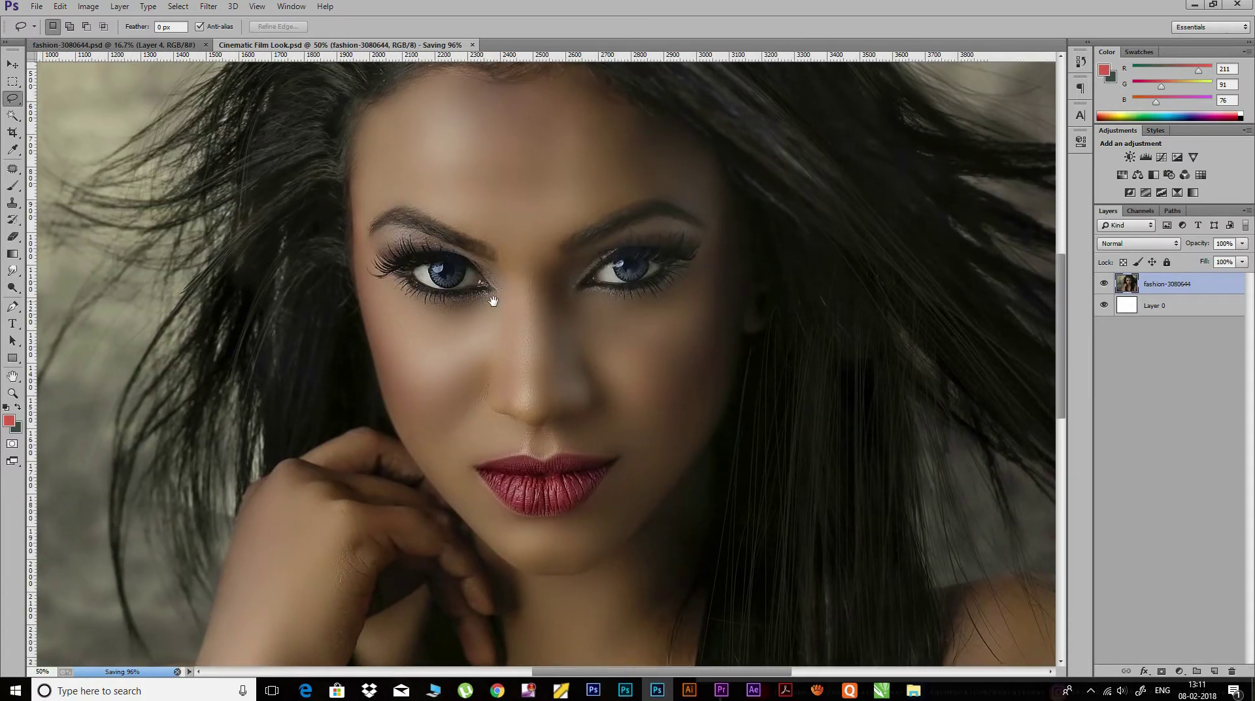
pyautogui.click(13, 269)
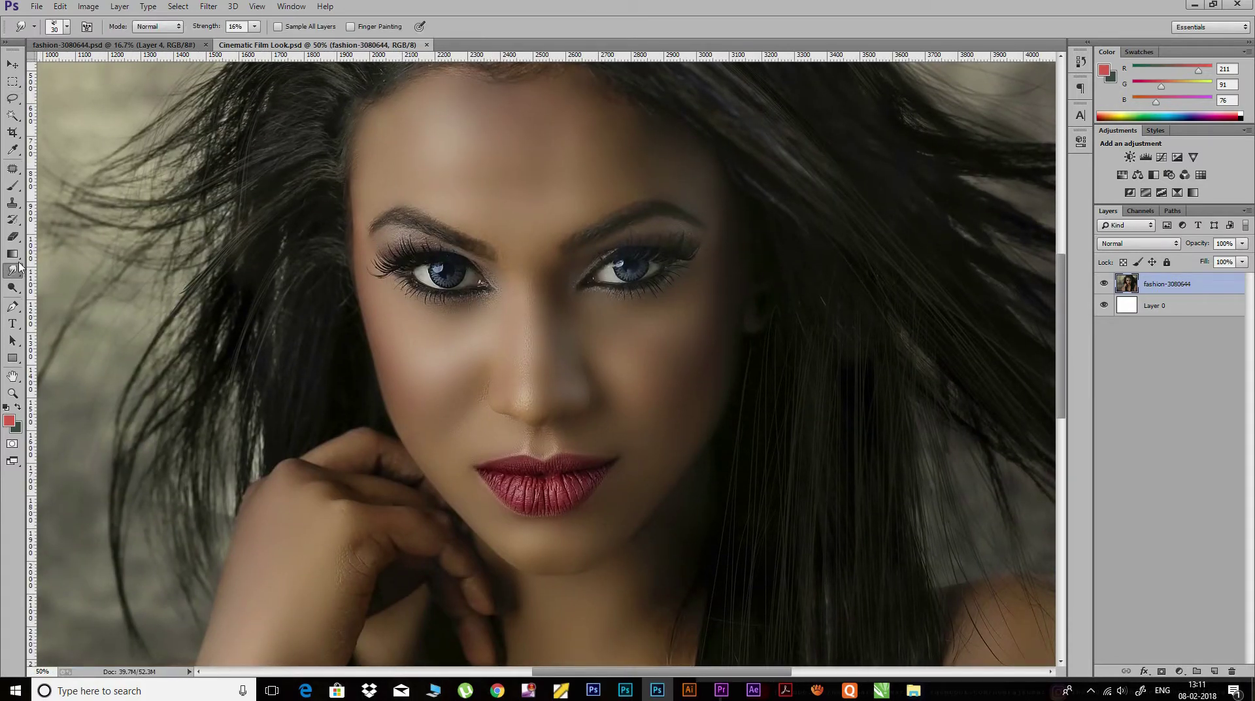
# Pick the 61 px brush preset for the Smudge tool and shrink it to 50 px.
pyautogui.click(66, 24)
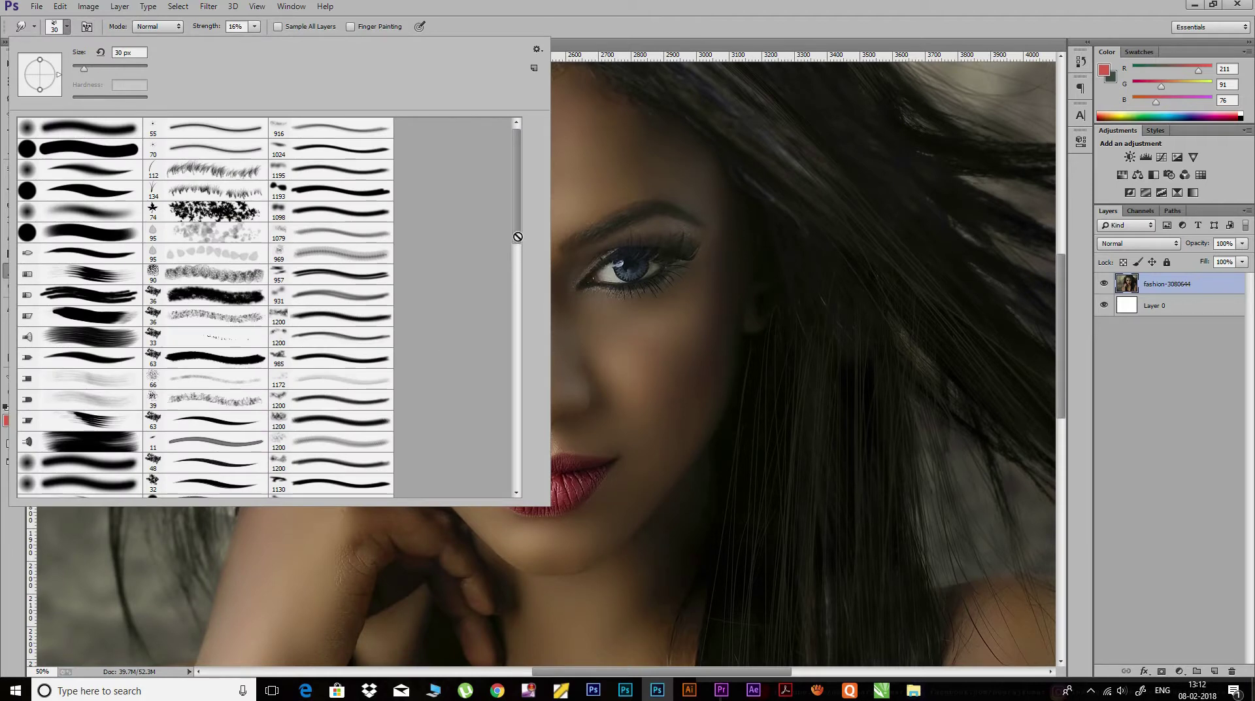
pyautogui.scroll(-5, 518, 236)
pyautogui.scroll(-5, 326, 242)
pyautogui.scroll(-3, 192, 245)
pyautogui.click(193, 246)
pyautogui.click(55, 29)
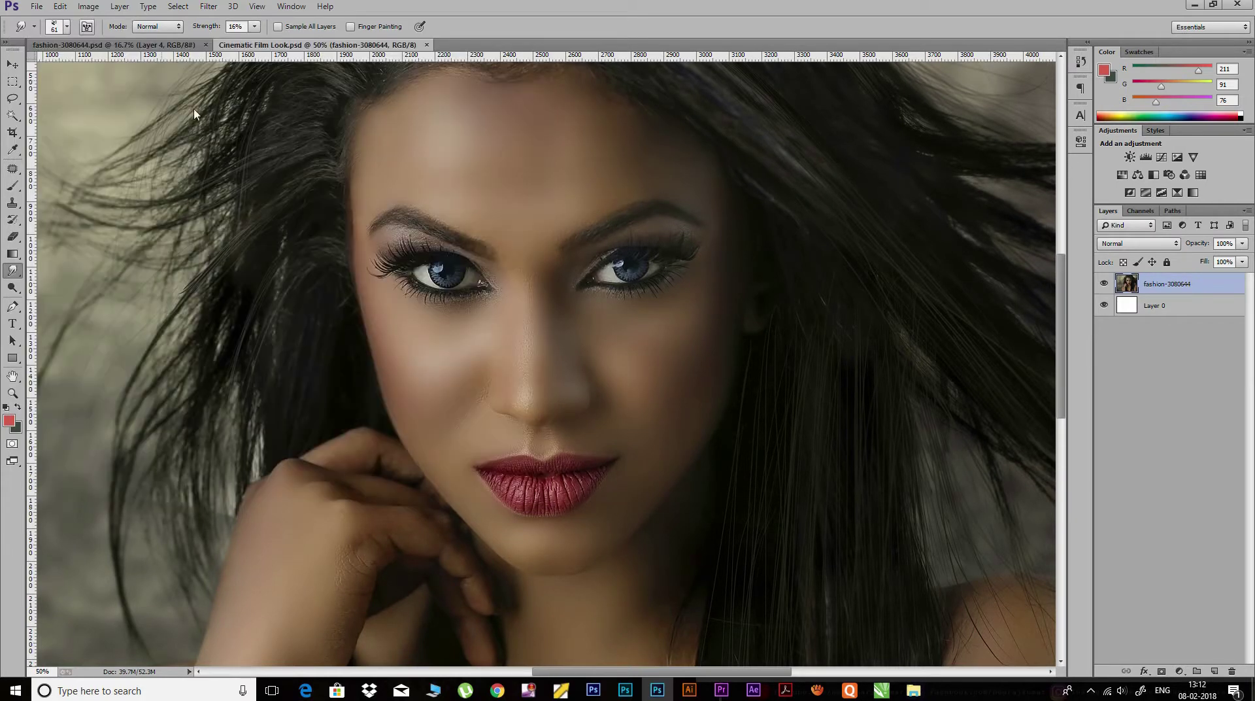
pyautogui.scroll(1, 562, 313)
pyautogui.hotkey('ctrl', 'r')
pyautogui.moveTo(598, 163); pyautogui.dragTo(571, 228)
pyautogui.hotkey('ctrl', 'r')
pyautogui.press('[')
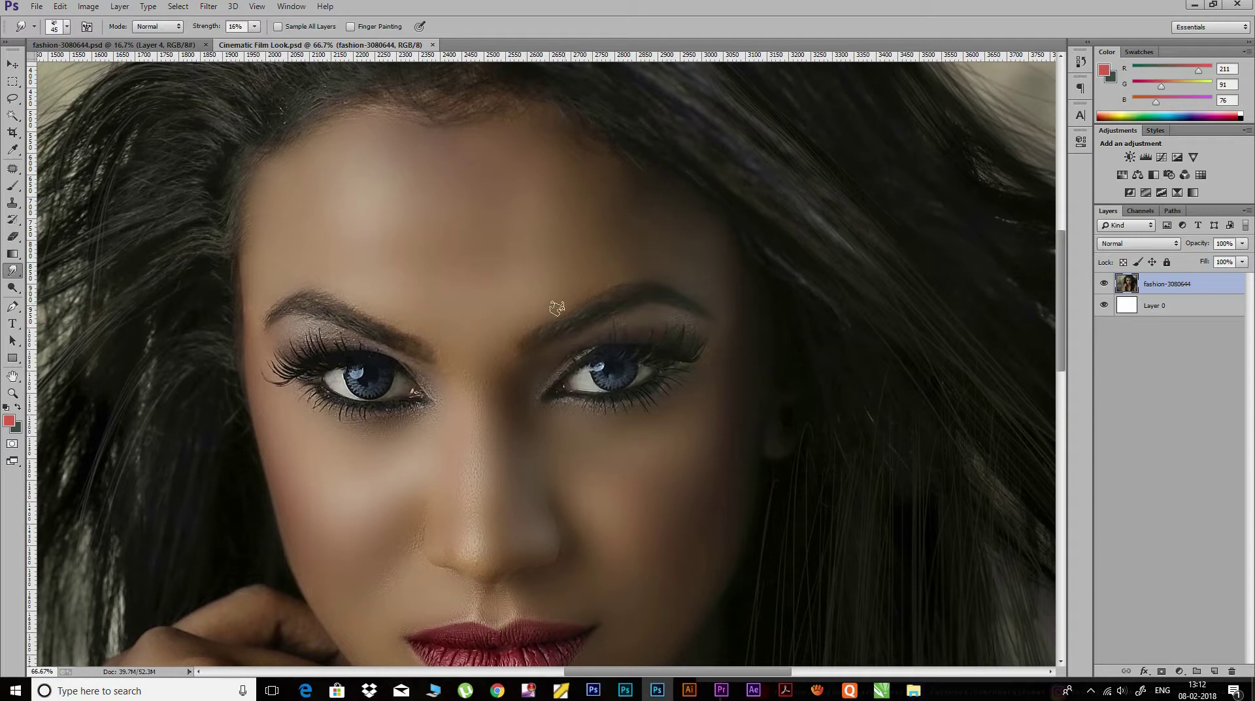
# Smudge the skin near the inner brow at 16% strength with a smaller brush.
pyautogui.moveTo(513, 359); pyautogui.dragTo(528, 356)
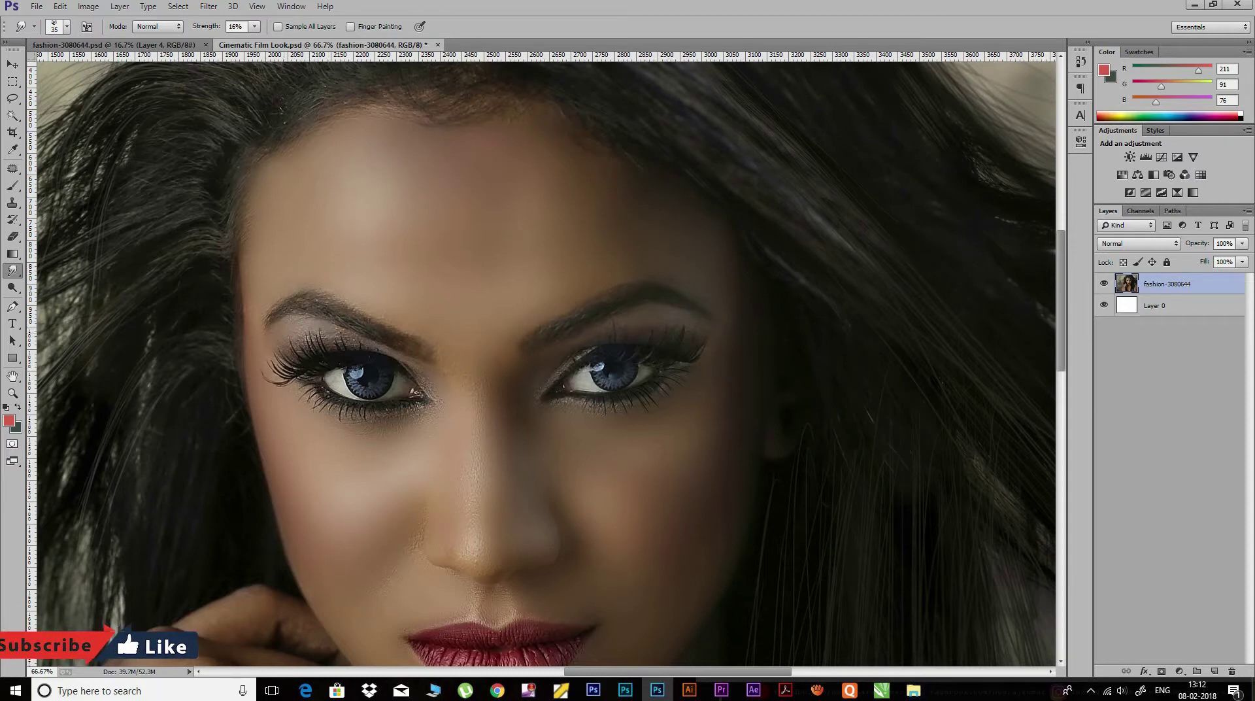
pyautogui.press('[')
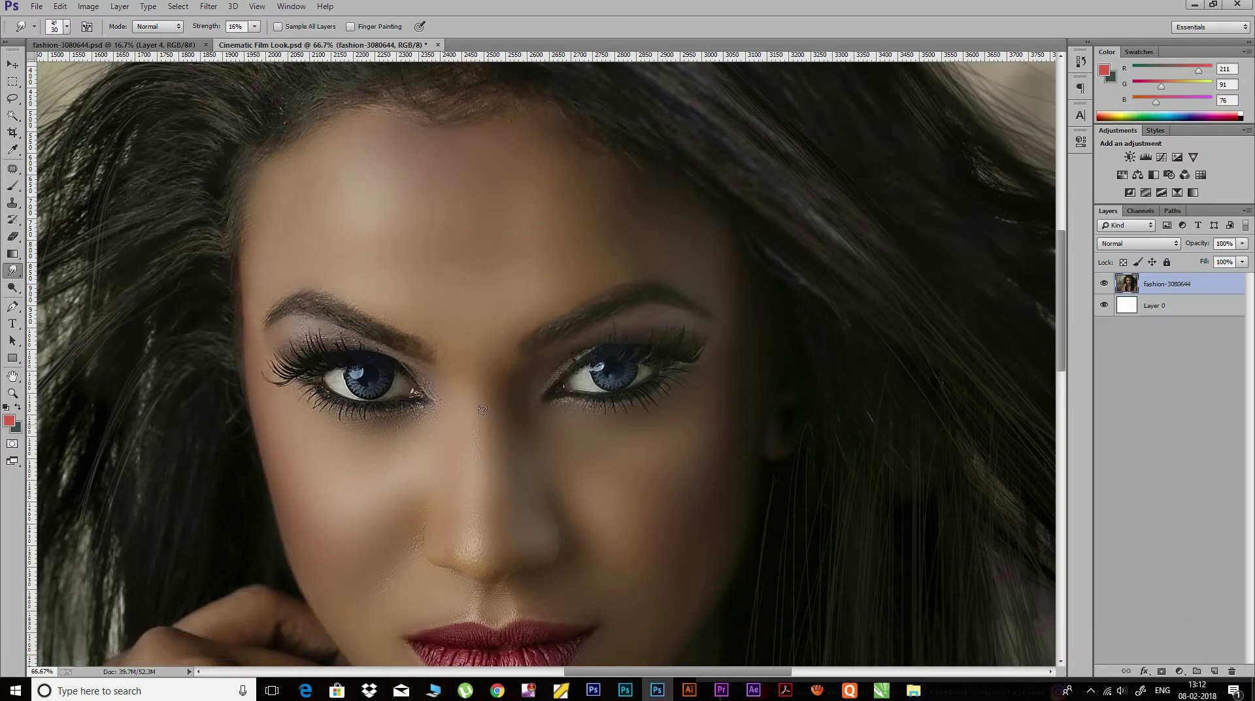
pyautogui.scroll(-2, 356, 437)
pyautogui.scroll(-3, 407, 421)
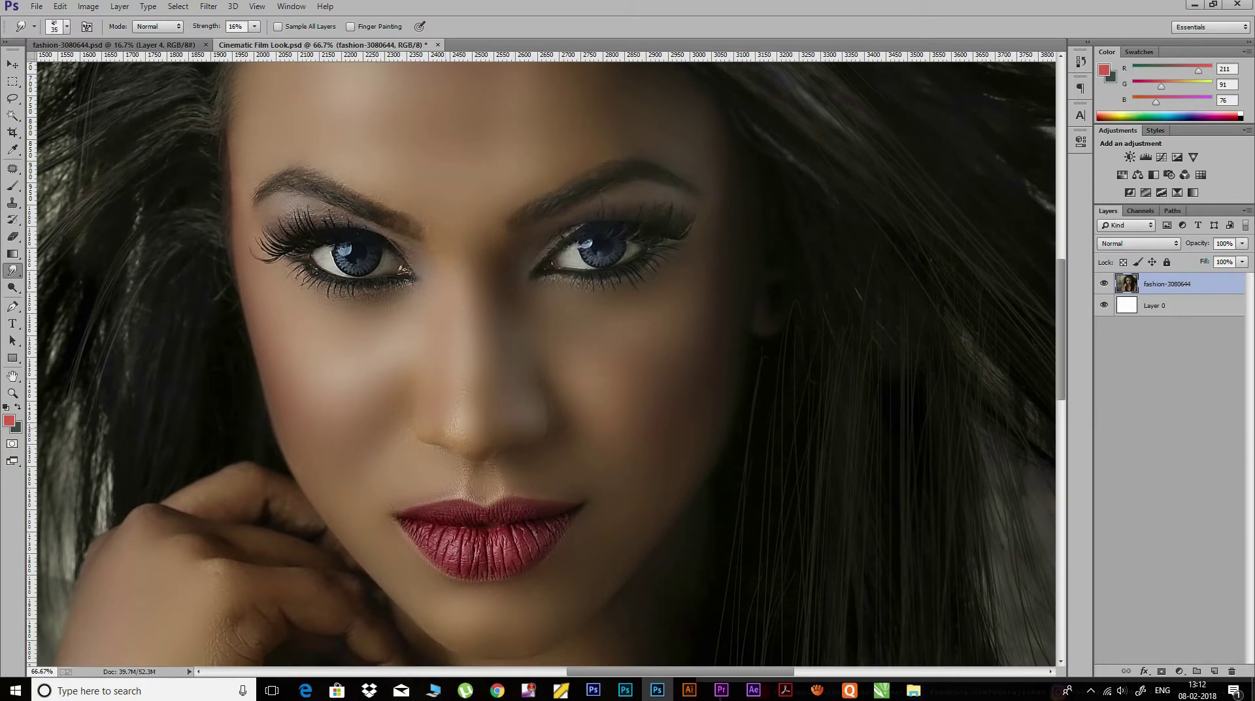
pyautogui.moveTo(588, 525); pyautogui.dragTo(548, 421)
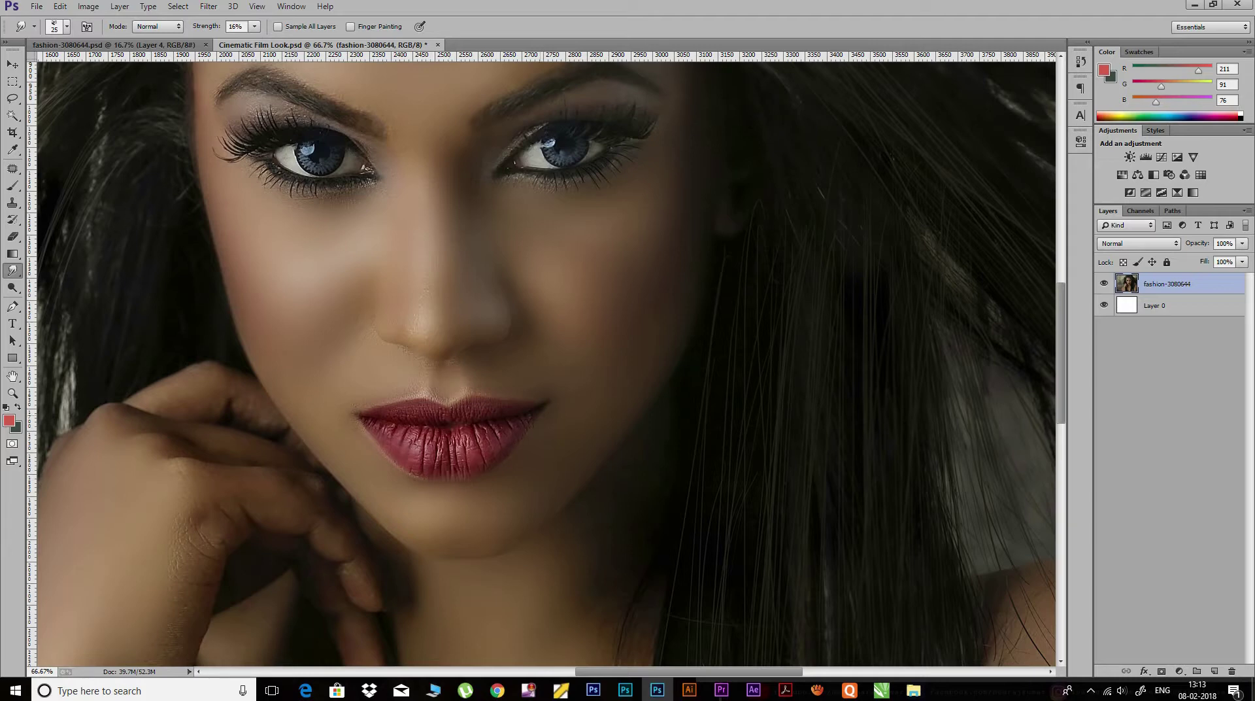
pyautogui.moveTo(507, 158); pyautogui.dragTo(419, 288)
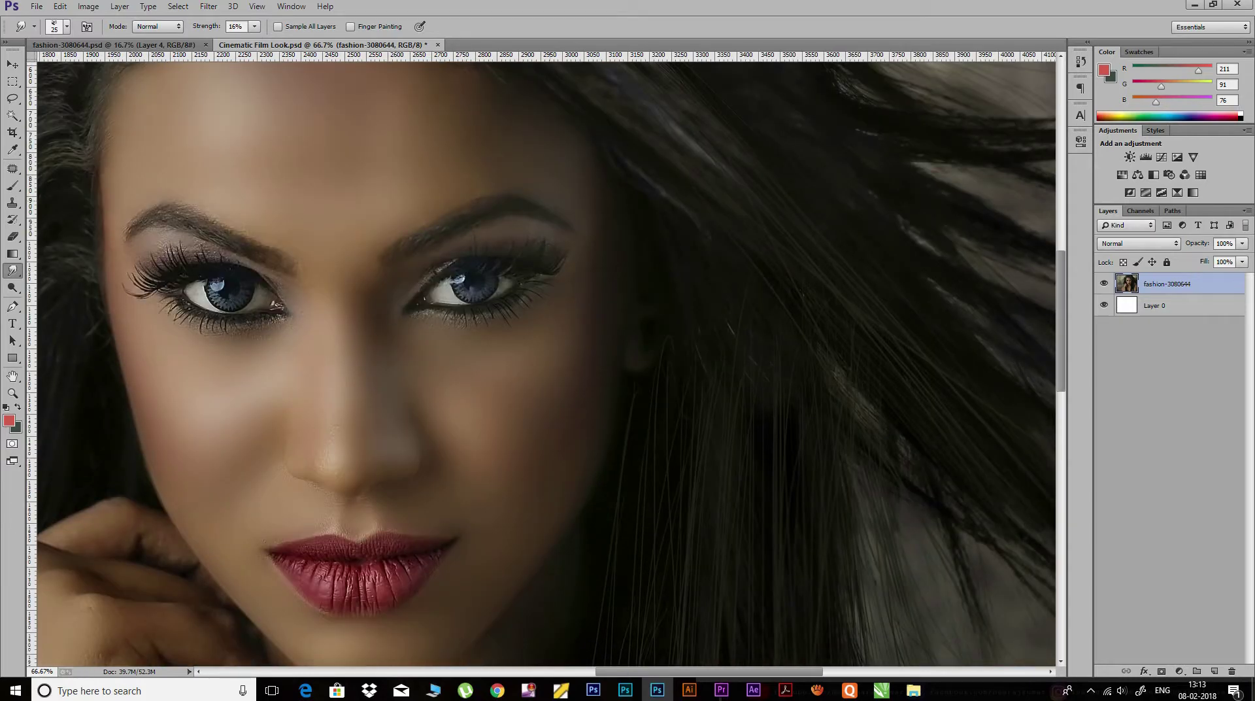
pyautogui.moveTo(366, 481); pyautogui.dragTo(438, 257)
pyautogui.hotkey('ctrl', '-')
pyautogui.hotkey('ctrl', '-')
pyautogui.hotkey('ctrl', '-')
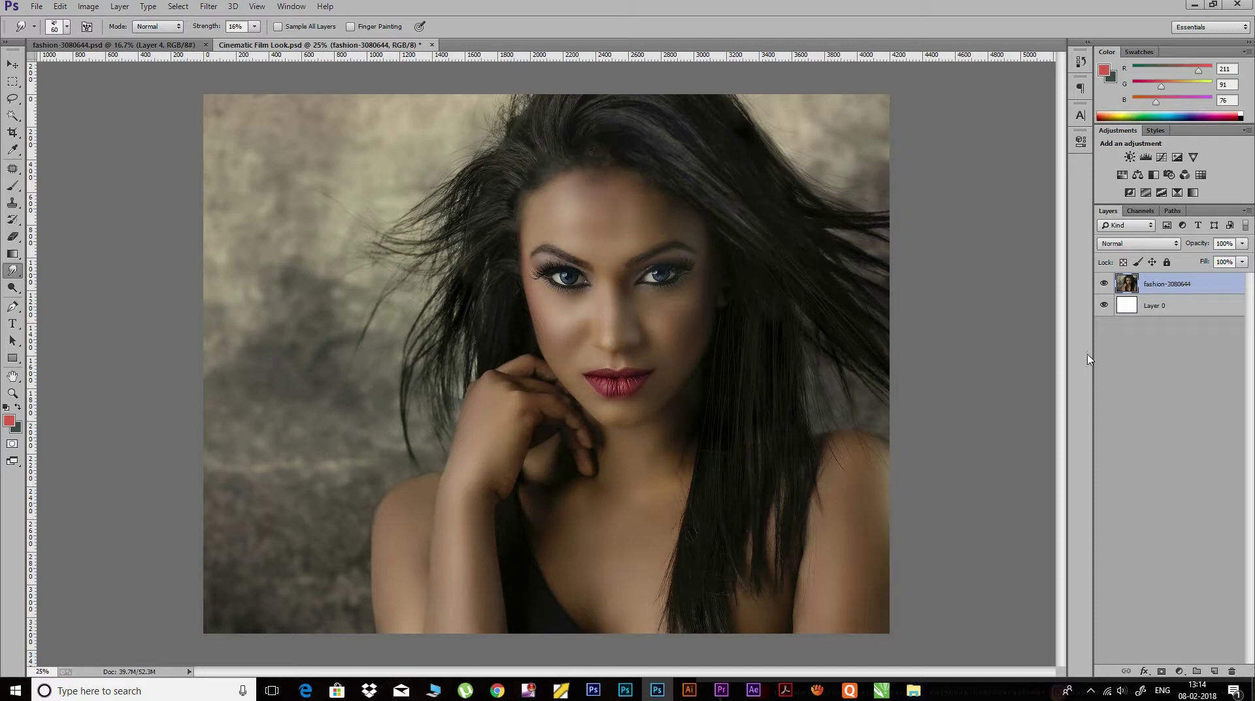
# Open the Camera Raw Filter on the photo and show its fx Effects panel.
pyautogui.hotkey('ctrl', '-')
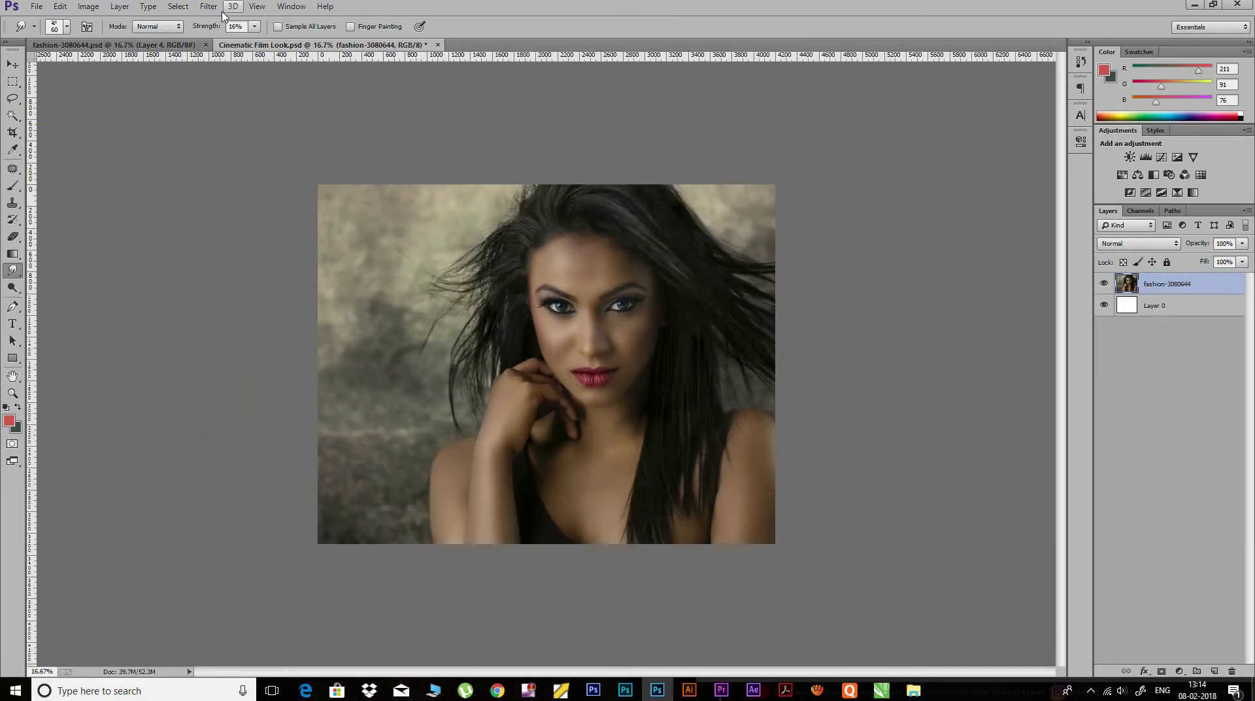
pyautogui.click(209, 7)
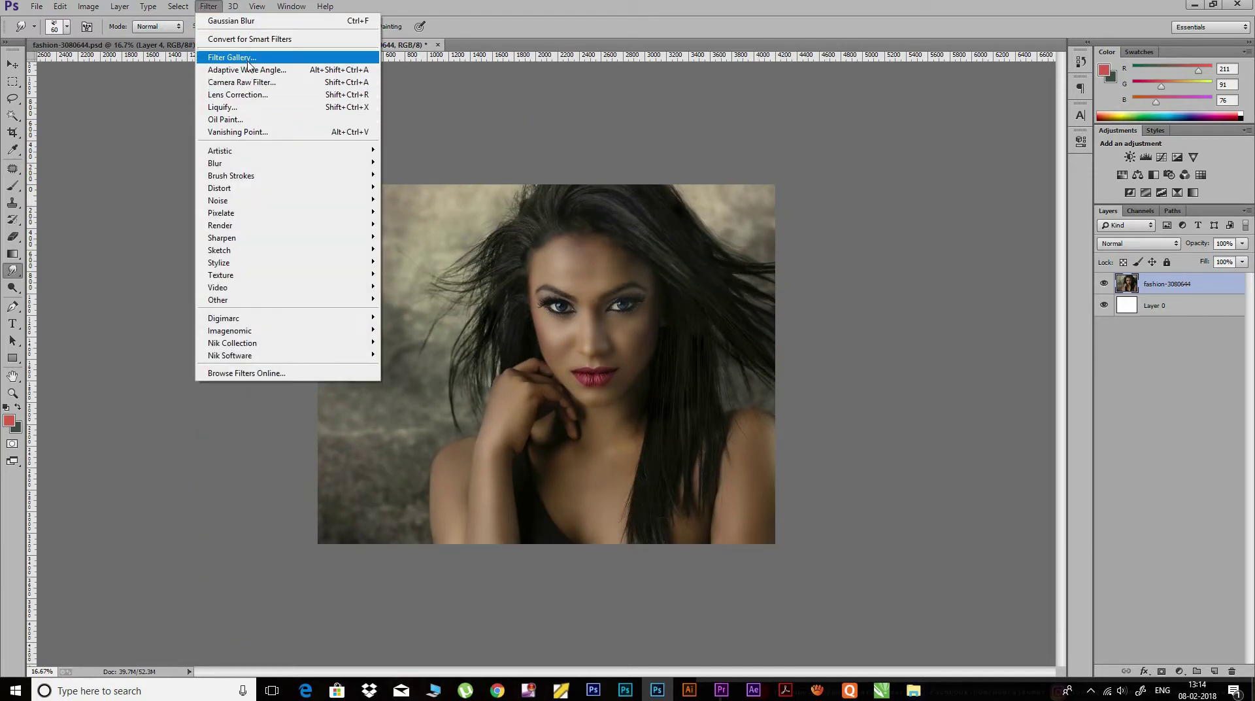
pyautogui.click(255, 82)
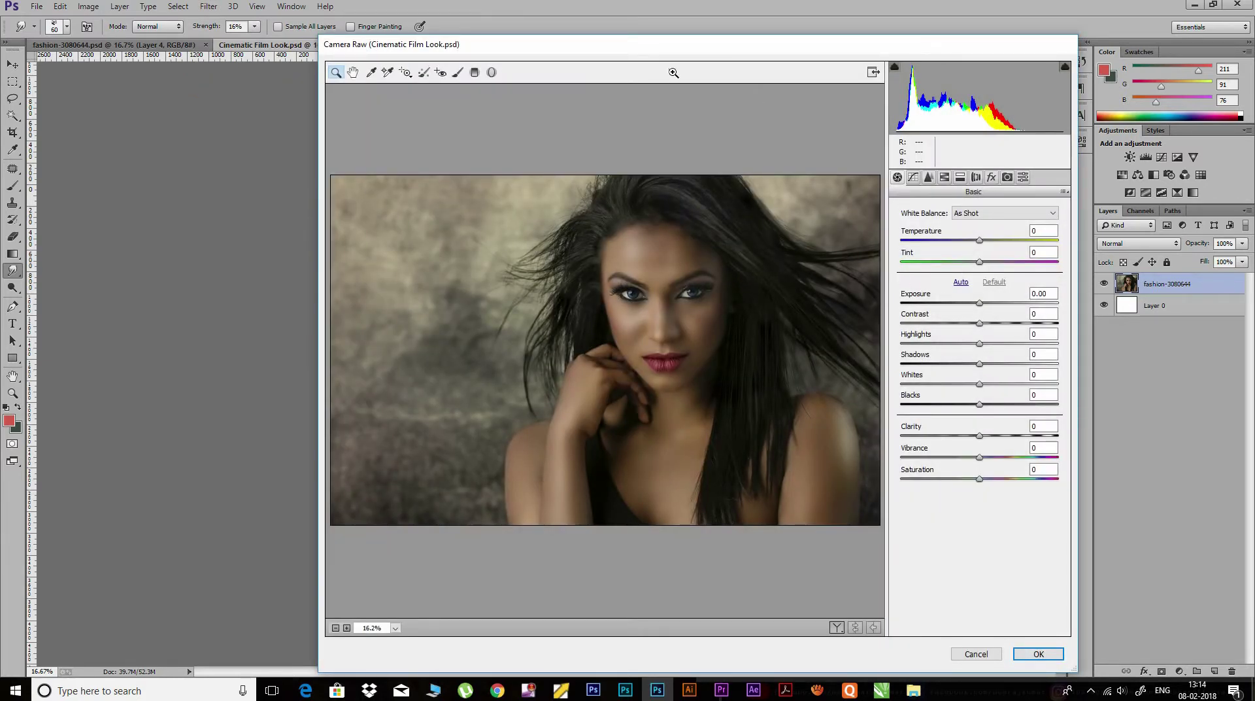
pyautogui.moveTo(603, 48); pyautogui.dragTo(472, 46)
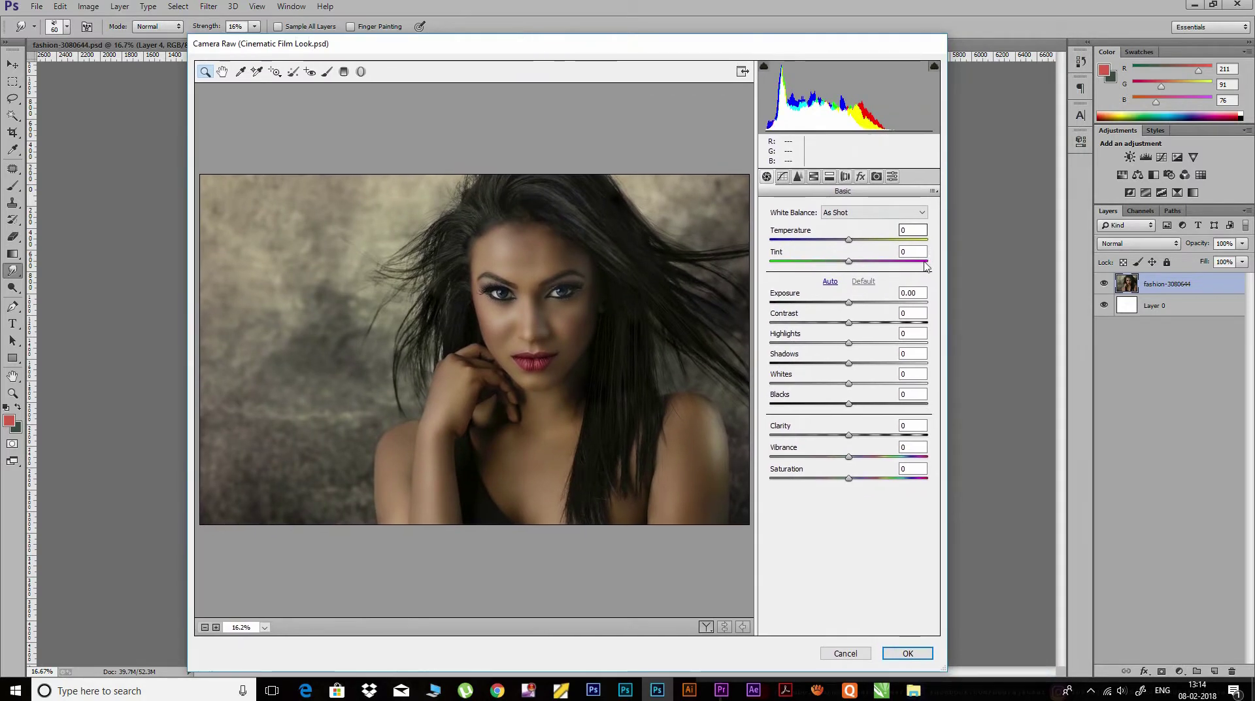
pyautogui.click(860, 177)
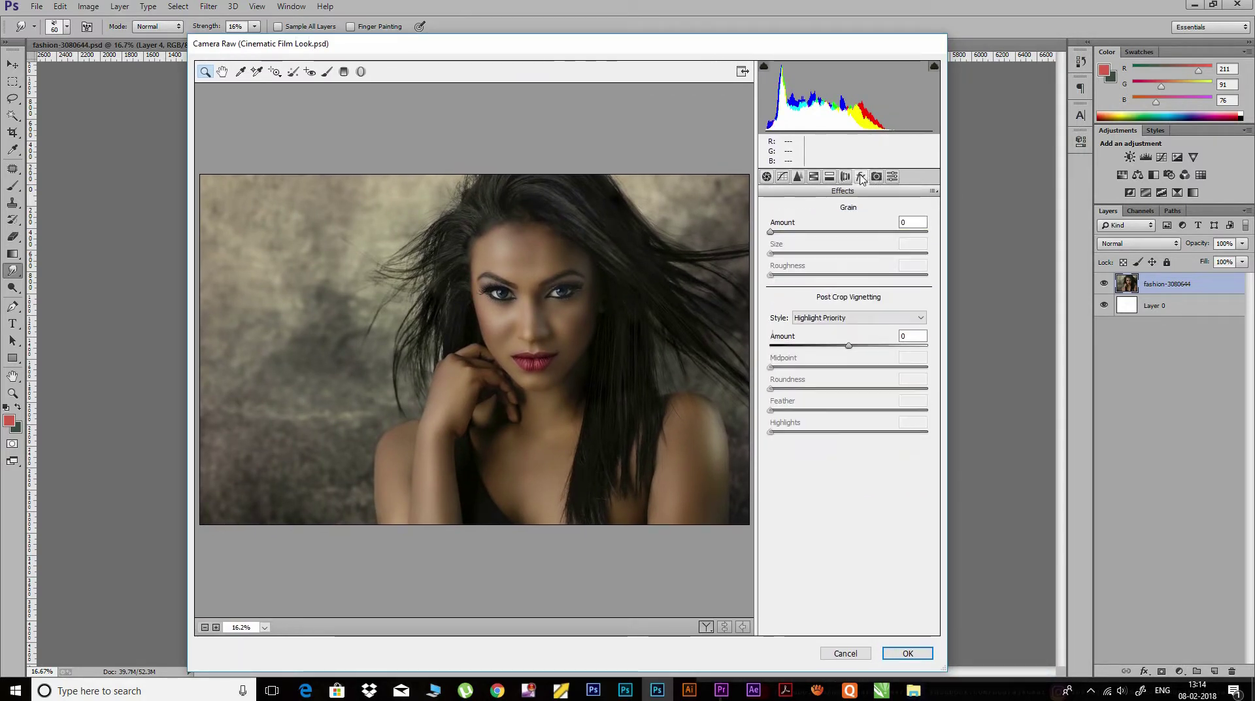
# Set Post Crop Vignetting to amount -100, midpoint 36, roundness -4, feather 100.
pyautogui.moveTo(848, 346); pyautogui.dragTo(785, 346)
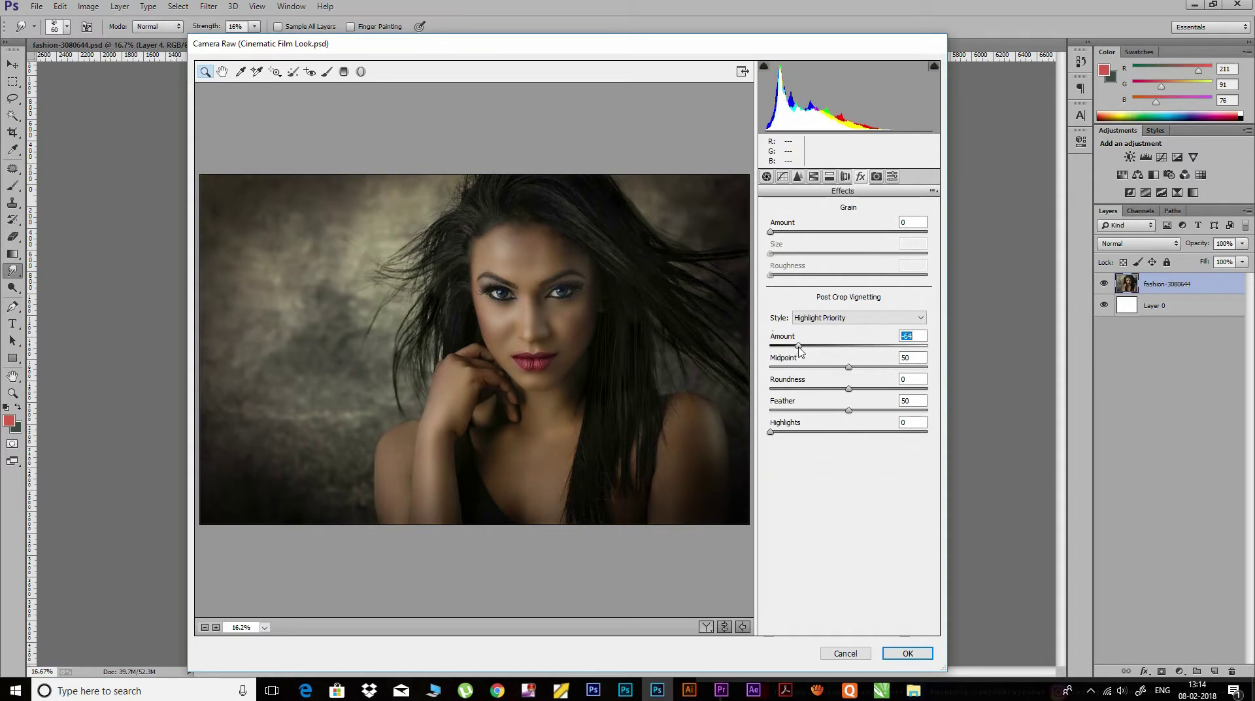
pyautogui.moveTo(785, 346); pyautogui.dragTo(780, 346)
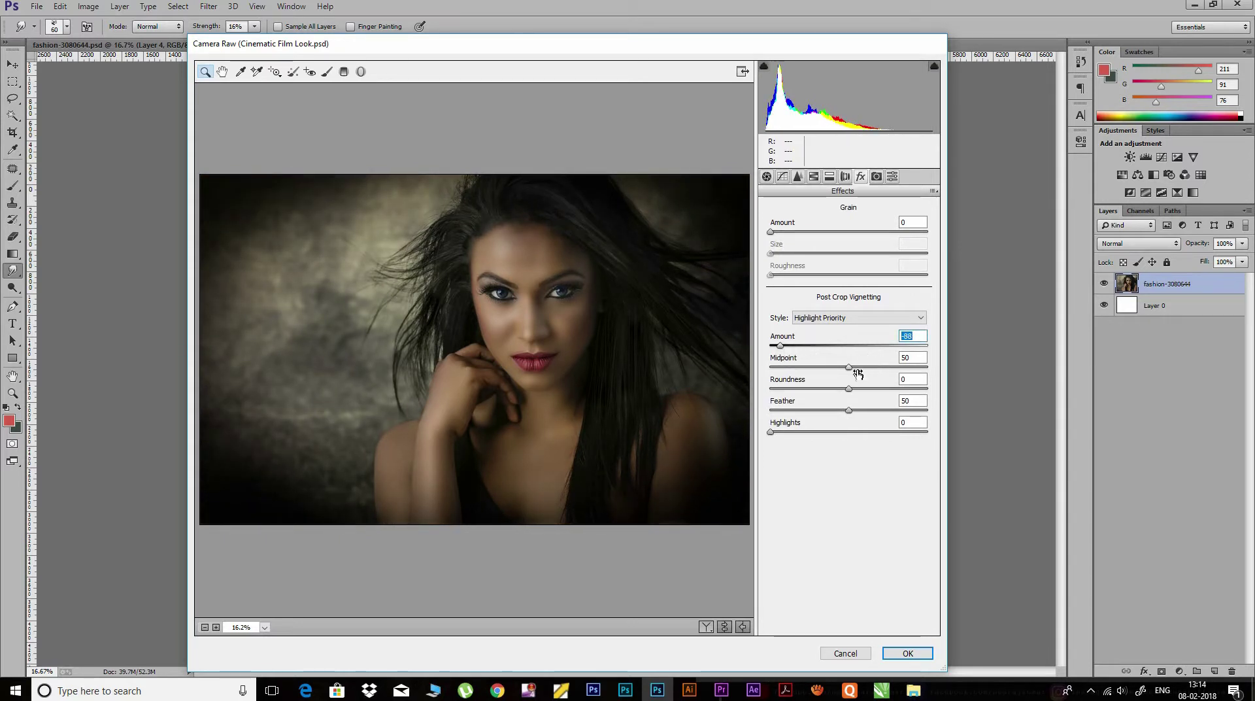
pyautogui.moveTo(848, 367); pyautogui.dragTo(826, 367)
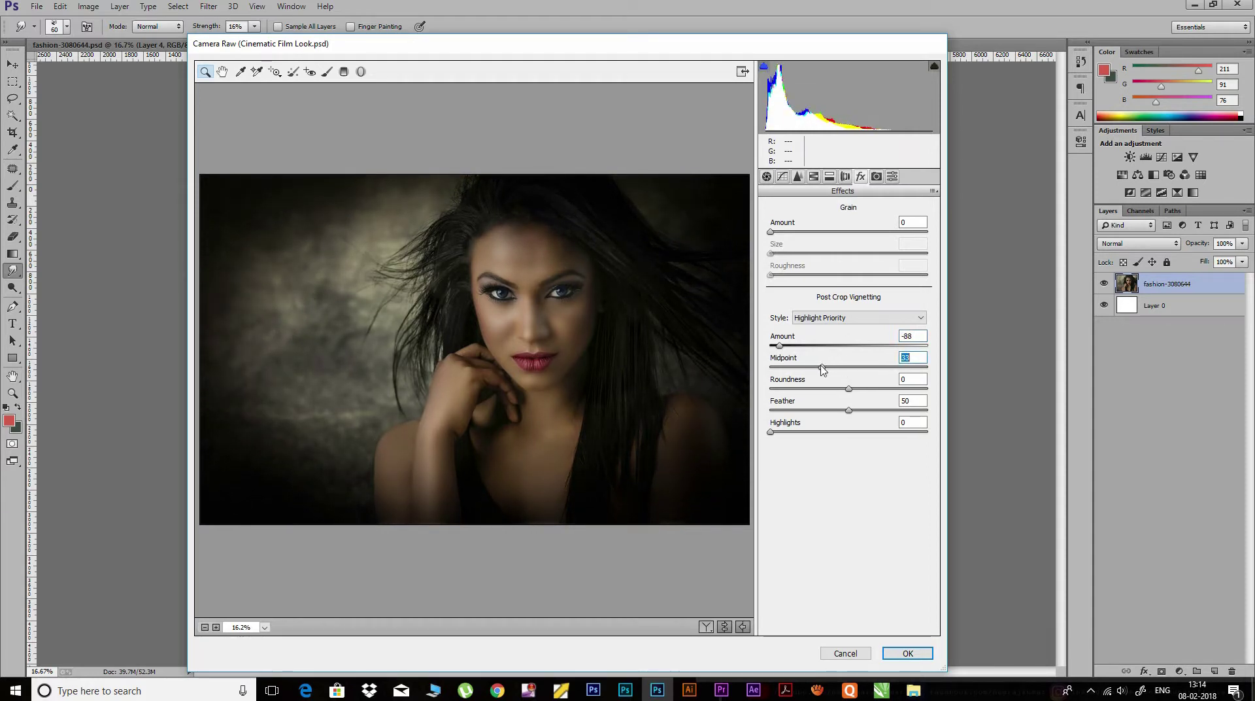
pyautogui.moveTo(826, 367); pyautogui.dragTo(877, 389)
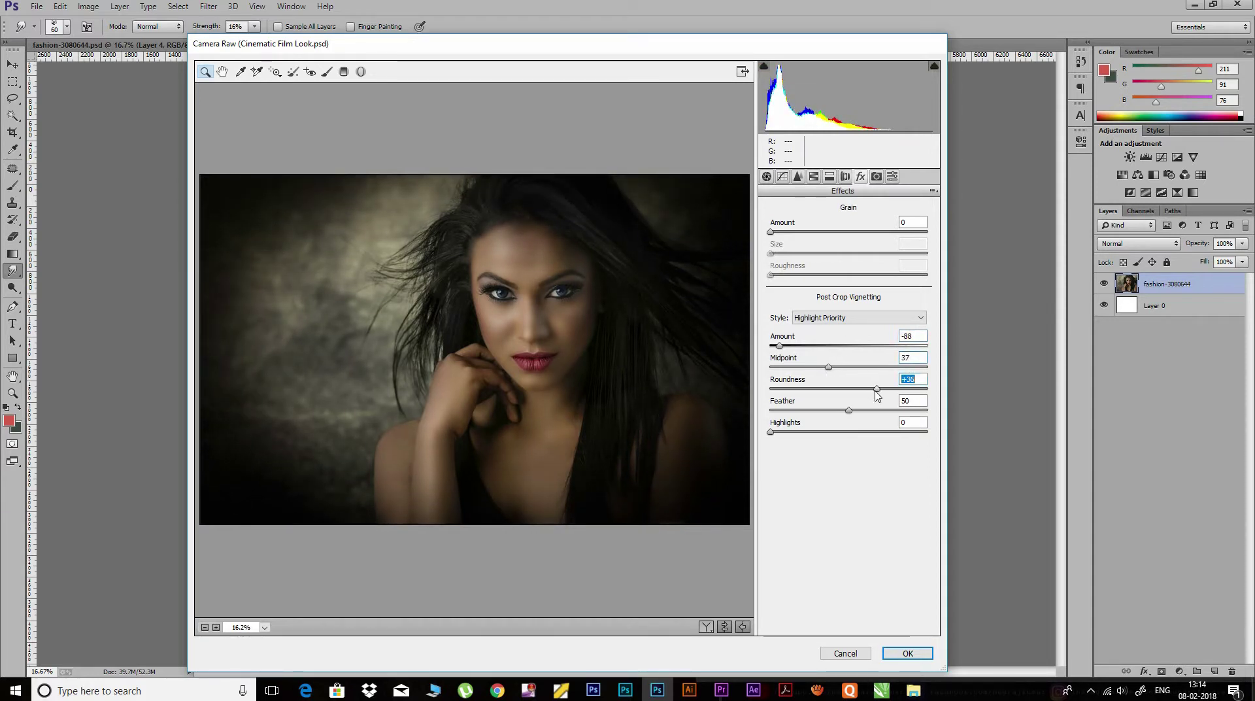
pyautogui.moveTo(875, 389); pyautogui.dragTo(818, 389)
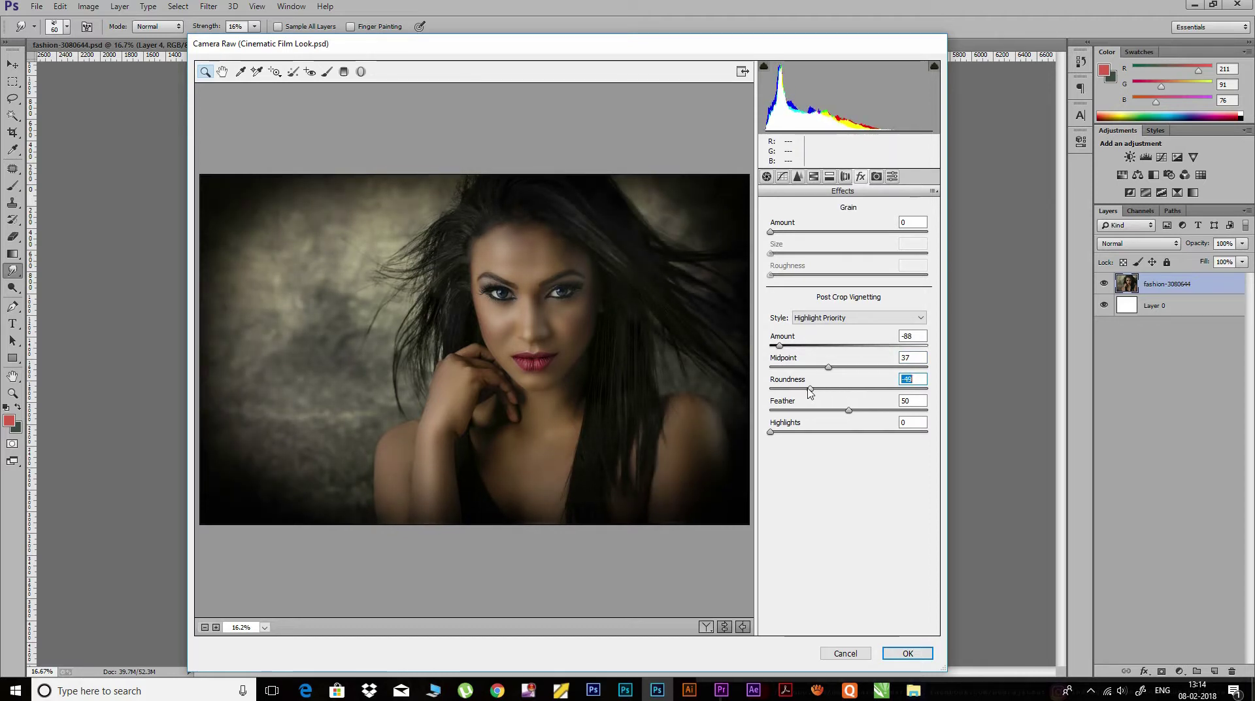
pyautogui.moveTo(820, 390)
pyautogui.mouseDown()
pyautogui.moveTo(870, 390)
pyautogui.moveTo(816, 410)
pyautogui.moveTo(938, 413)
pyautogui.mouseUp()
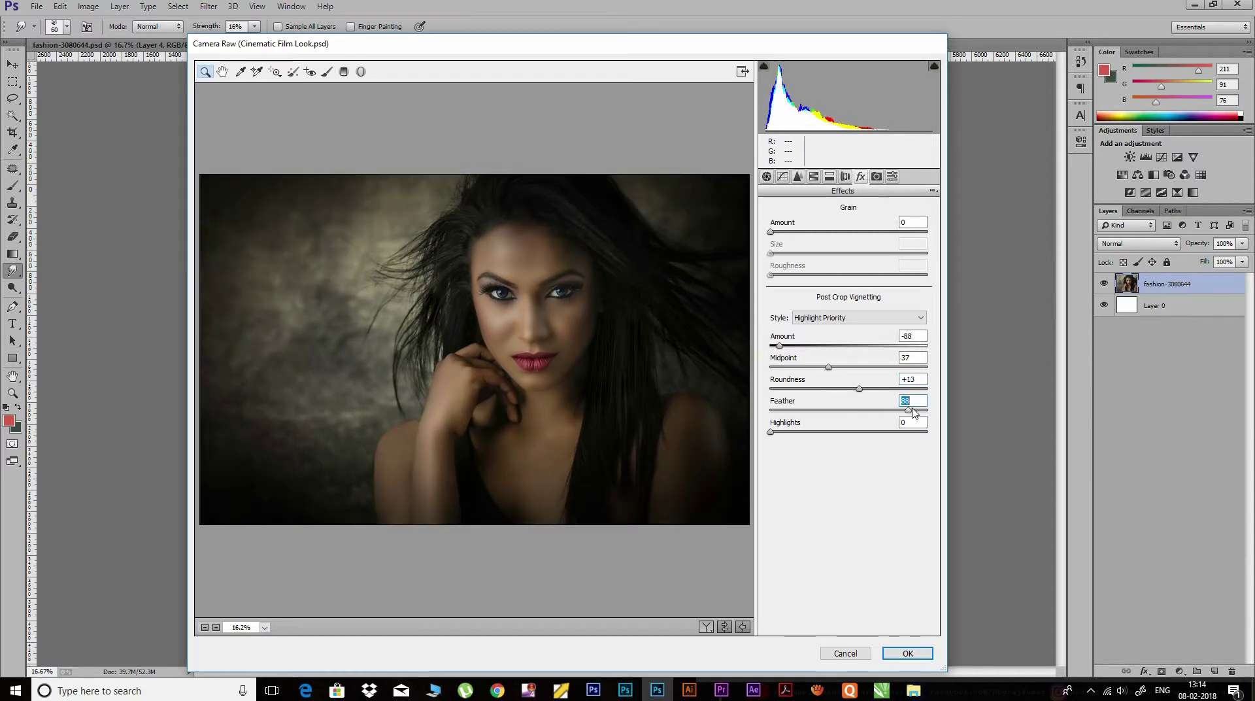
pyautogui.moveTo(859, 388); pyautogui.dragTo(845, 389)
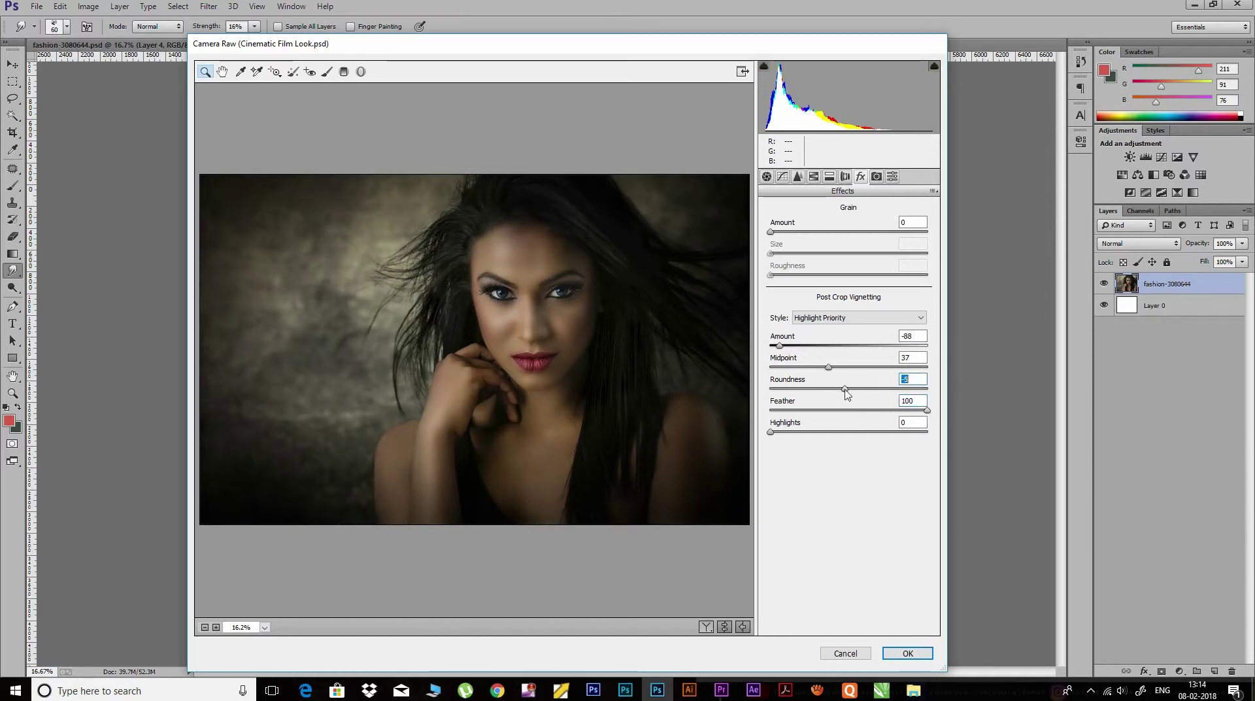
pyautogui.moveTo(778, 350)
pyautogui.mouseDown()
pyautogui.moveTo(766, 348)
pyautogui.moveTo(827, 367)
pyautogui.mouseUp()
pyautogui.moveTo(771, 432)
pyautogui.mouseDown()
pyautogui.moveTo(862, 439)
pyautogui.moveTo(769, 433)
pyautogui.mouseUp()
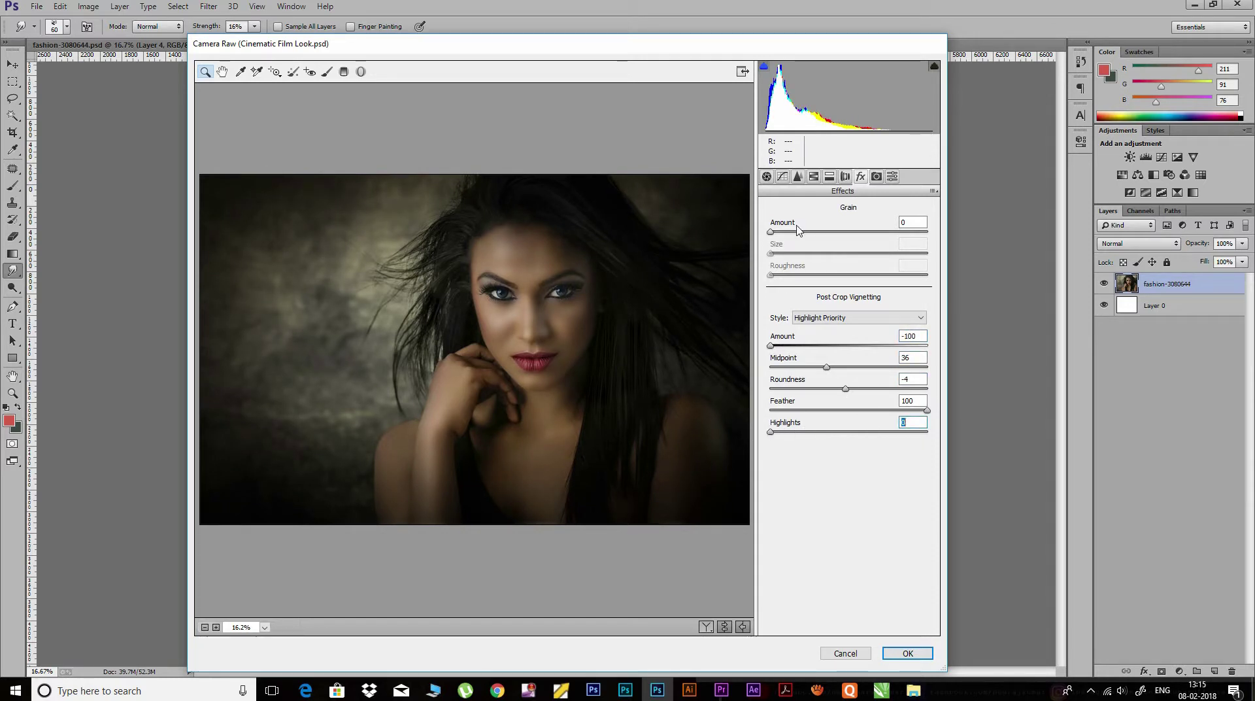
# In Camera Raw's Basic panel, lower exposure to -0.40 and raise whites to about +16.
pyautogui.click(766, 177)
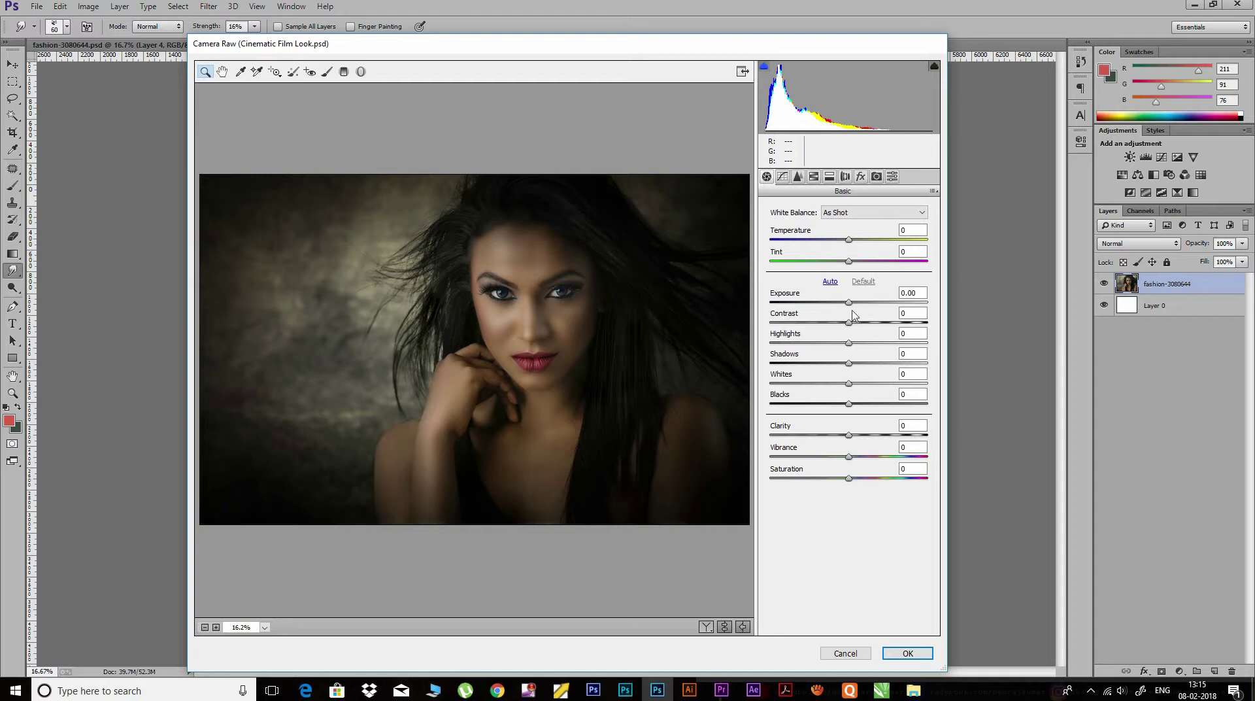
pyautogui.moveTo(848, 303)
pyautogui.mouseDown()
pyautogui.moveTo(839, 325)
pyautogui.moveTo(882, 349)
pyautogui.moveTo(815, 366)
pyautogui.moveTo(867, 376)
pyautogui.mouseUp()
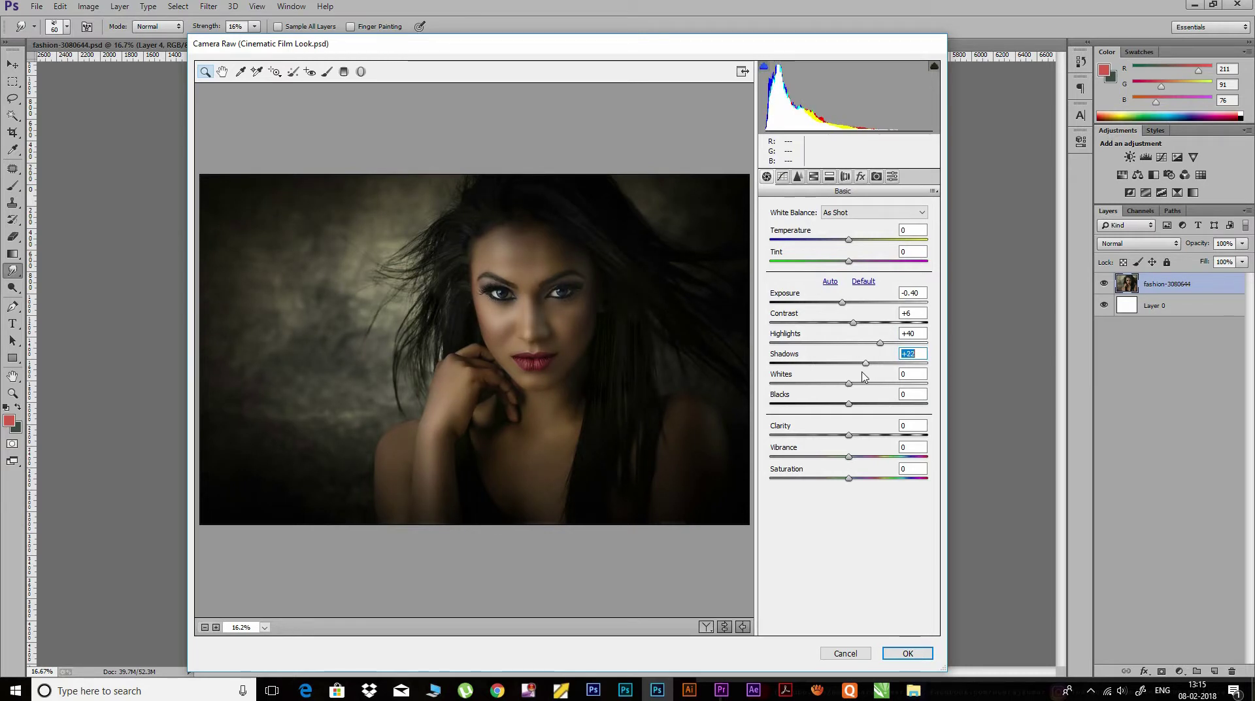
pyautogui.moveTo(848, 383)
pyautogui.mouseDown()
pyautogui.moveTo(864, 384)
pyautogui.moveTo(817, 409)
pyautogui.mouseUp()
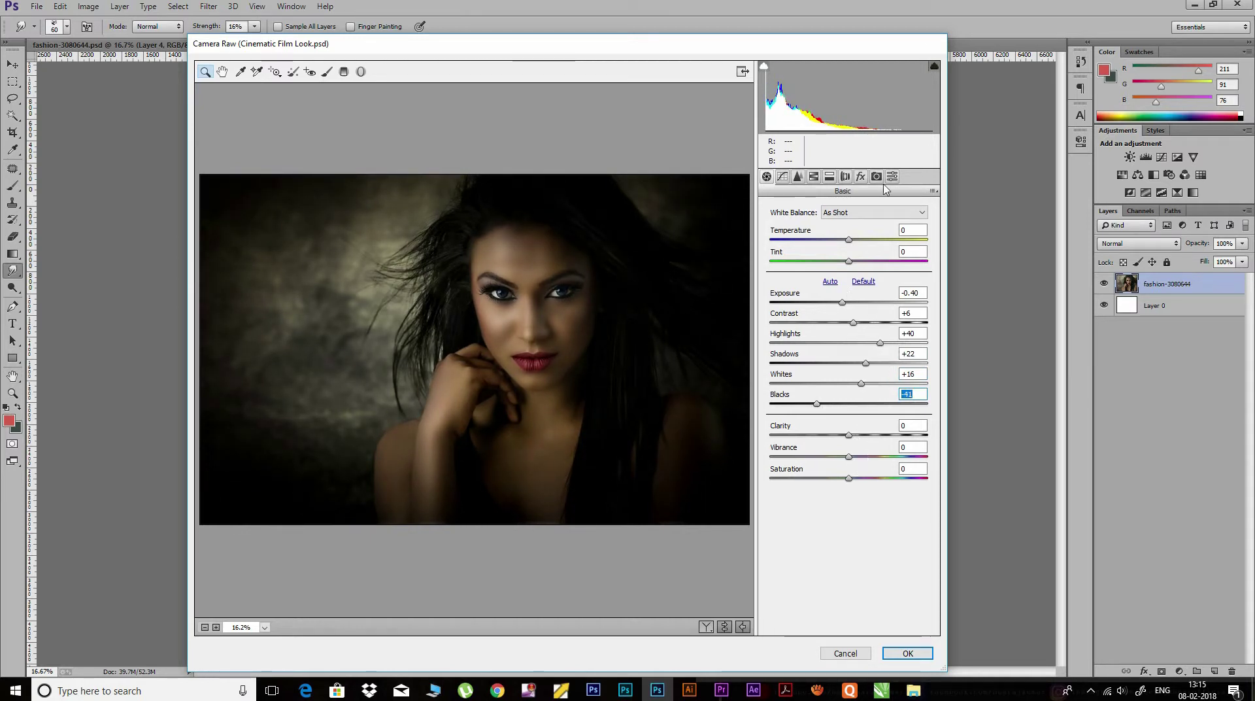
pyautogui.click(876, 177)
# Set calibration shadows tint +13, red primary hue -9, blue primary hue +8, apply, and save.
pyautogui.moveTo(849, 261); pyautogui.dragTo(860, 262)
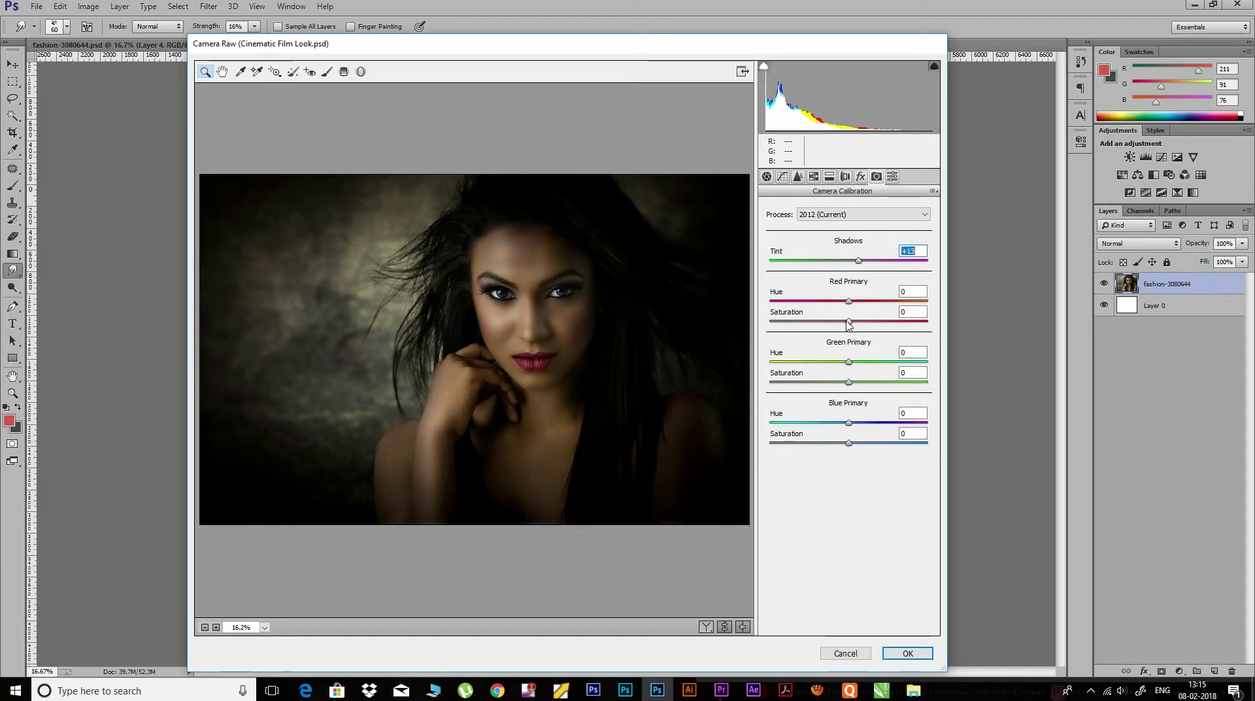
pyautogui.moveTo(847, 302); pyautogui.dragTo(842, 302)
pyautogui.moveTo(849, 423); pyautogui.dragTo(855, 423)
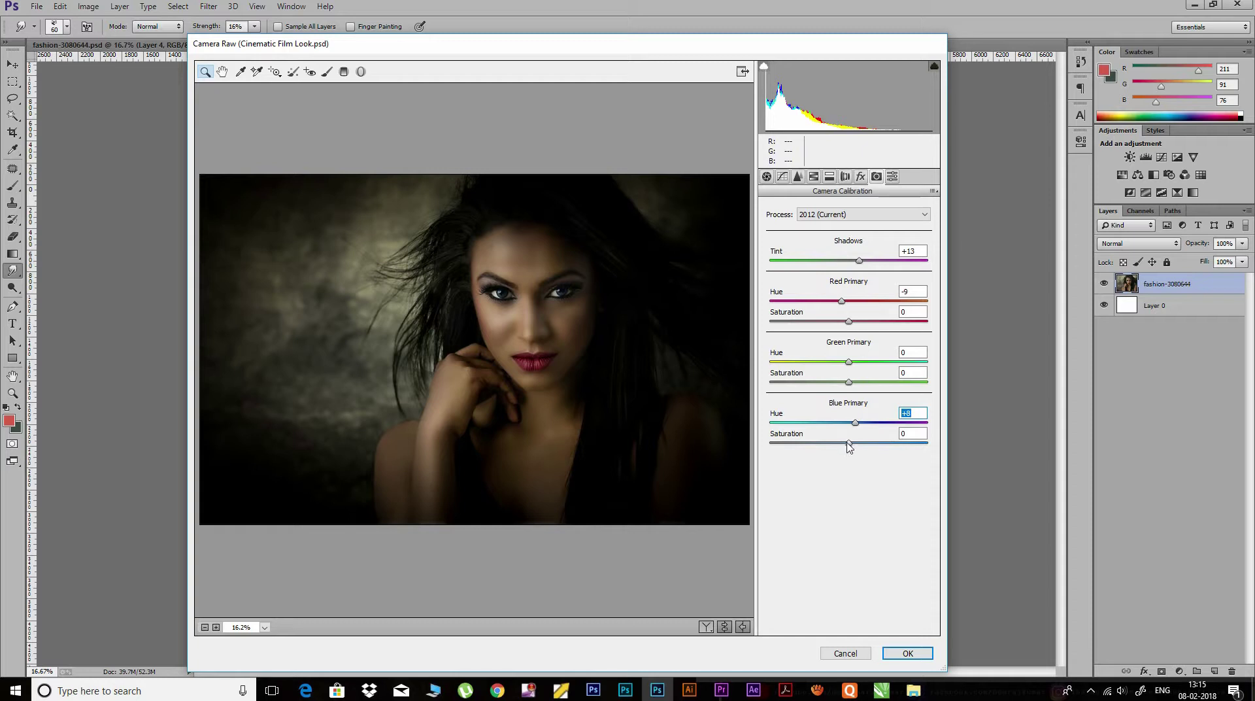
pyautogui.click(908, 652)
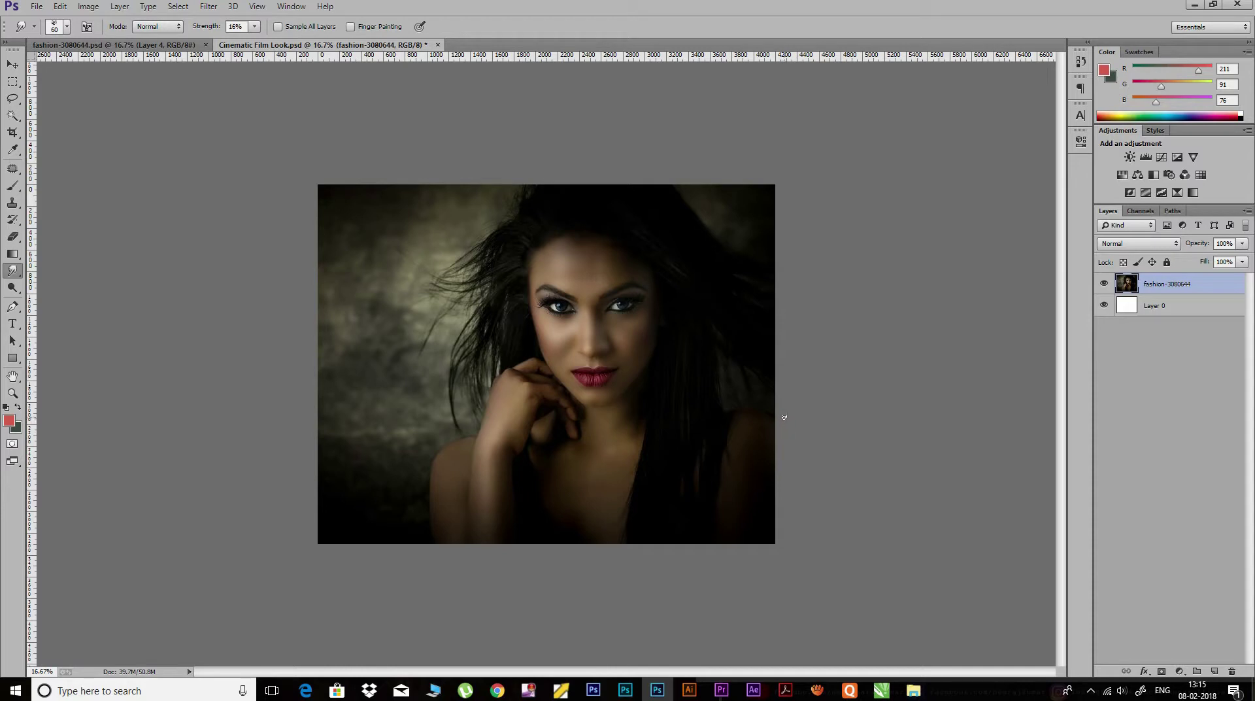
pyautogui.hotkey('ctrl', 's')
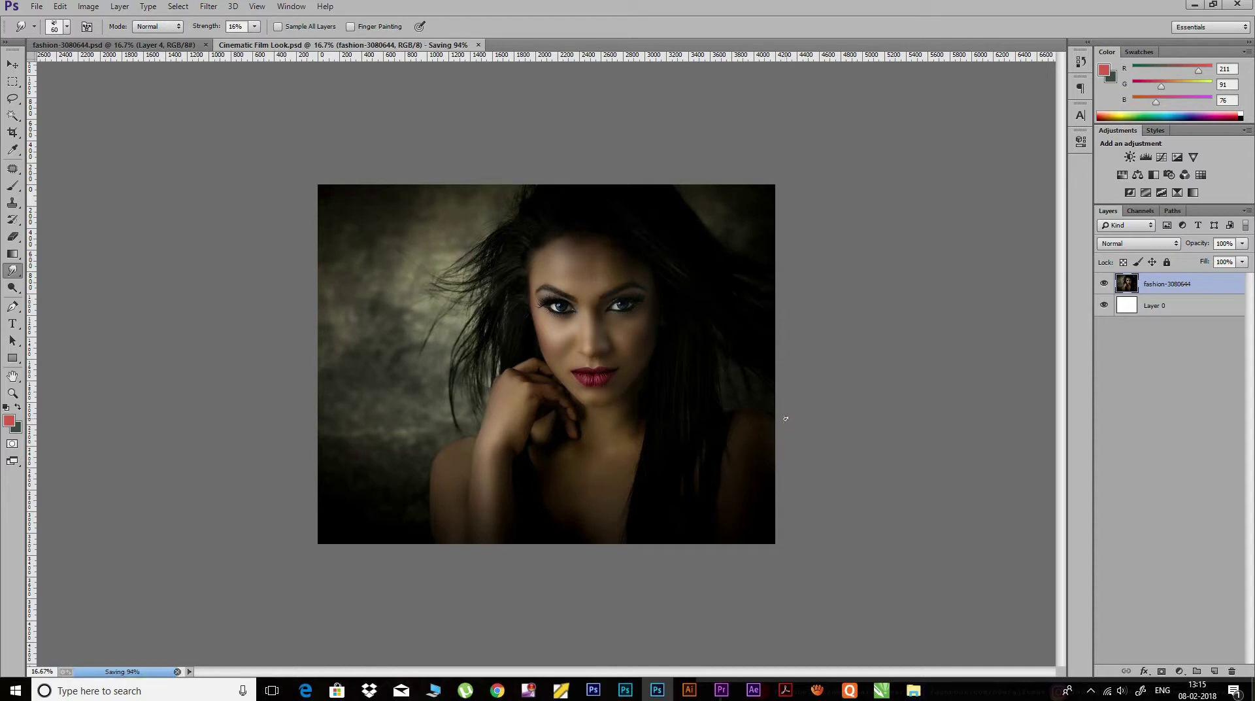
# Add Layer 1 clipped to the portrait, fill it with 50% gray, and blend it as Soft Light.
pyautogui.hotkey('ctrl', '+')
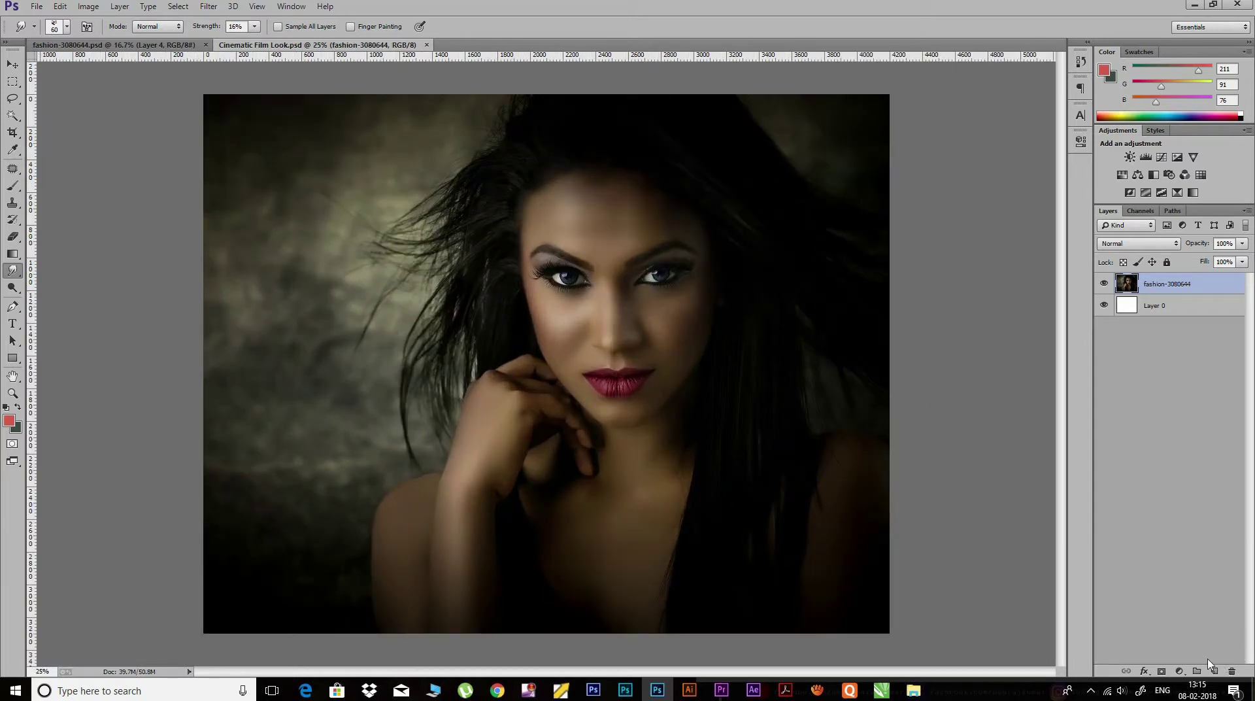
pyautogui.click(1213, 671)
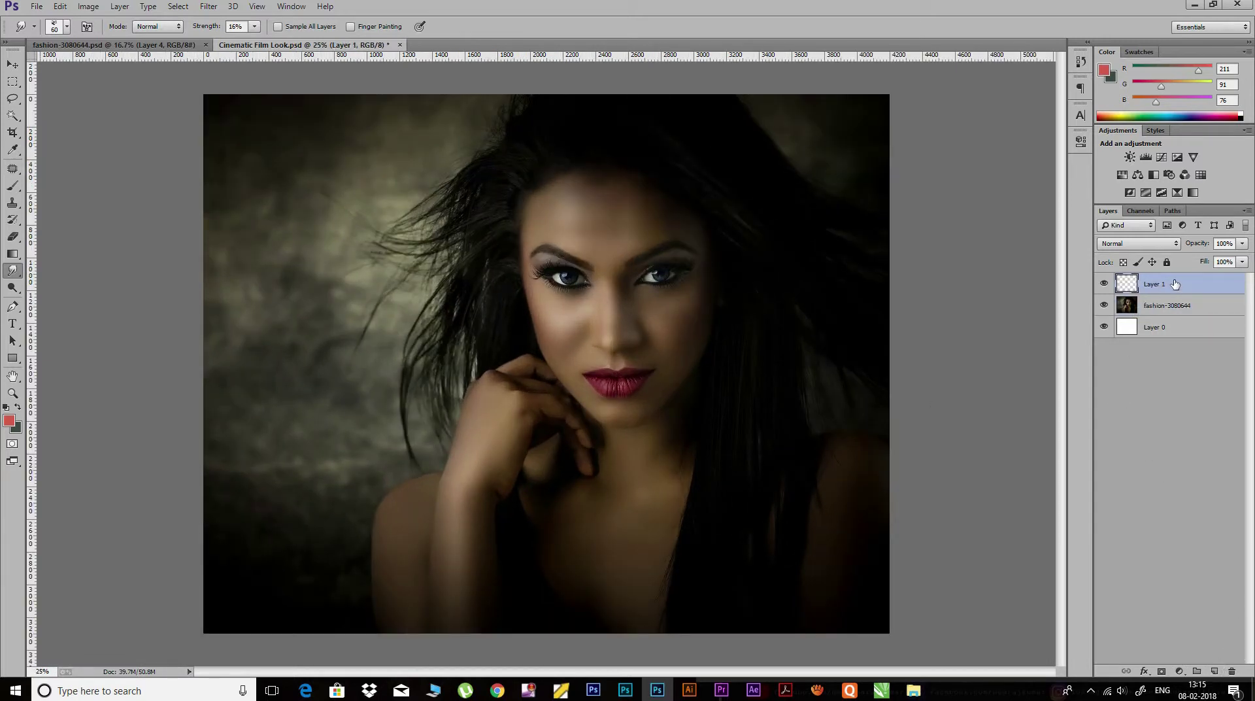
pyautogui.rightClick(1175, 283)
pyautogui.click(1039, 319)
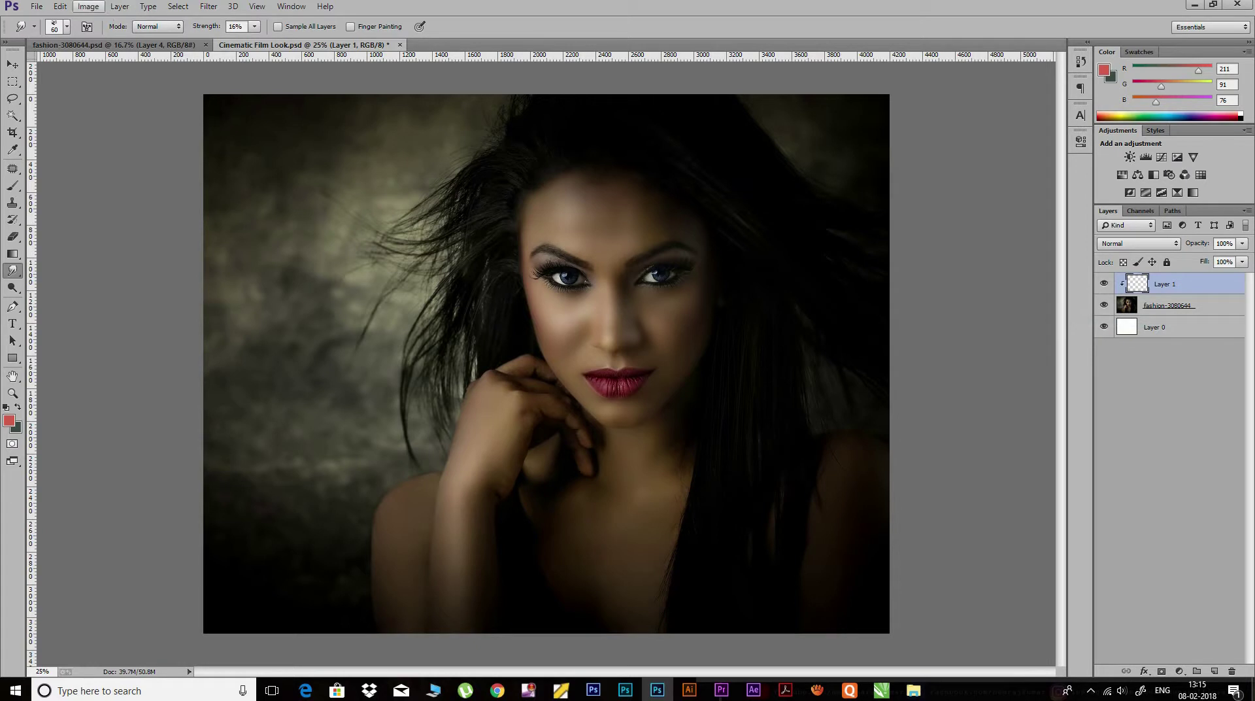
pyautogui.click(60, 6)
pyautogui.click(82, 193)
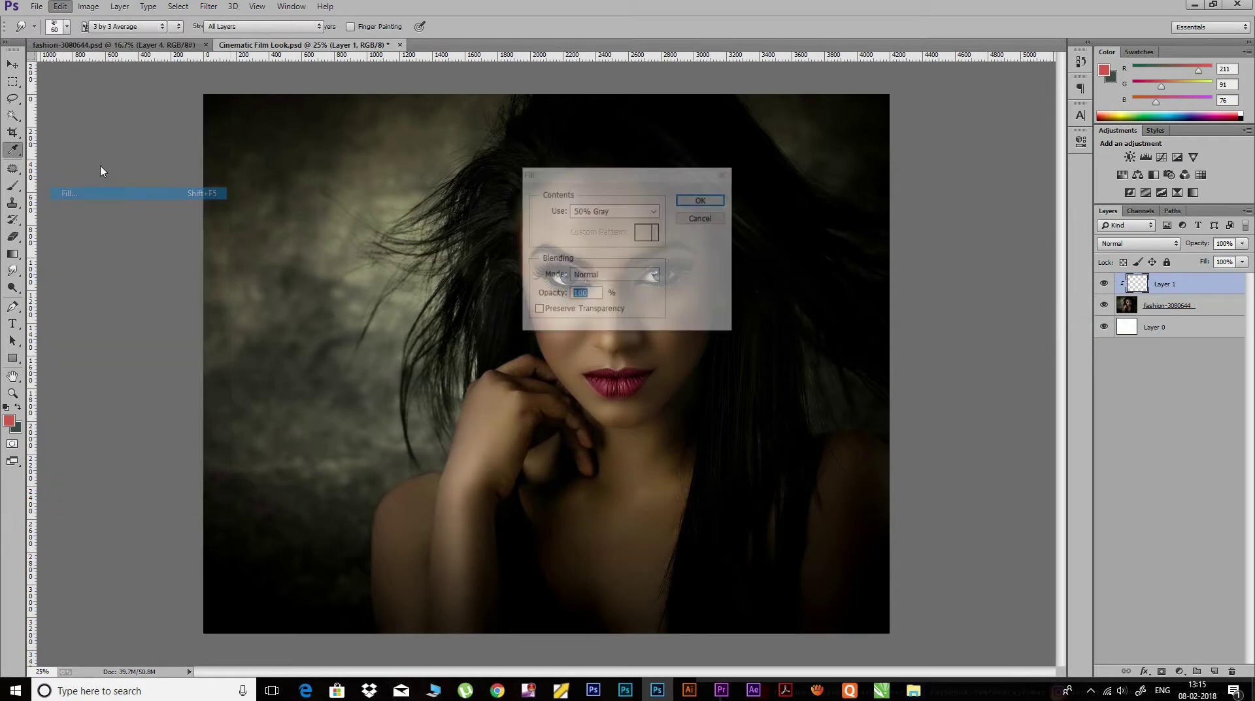
pyautogui.click(704, 200)
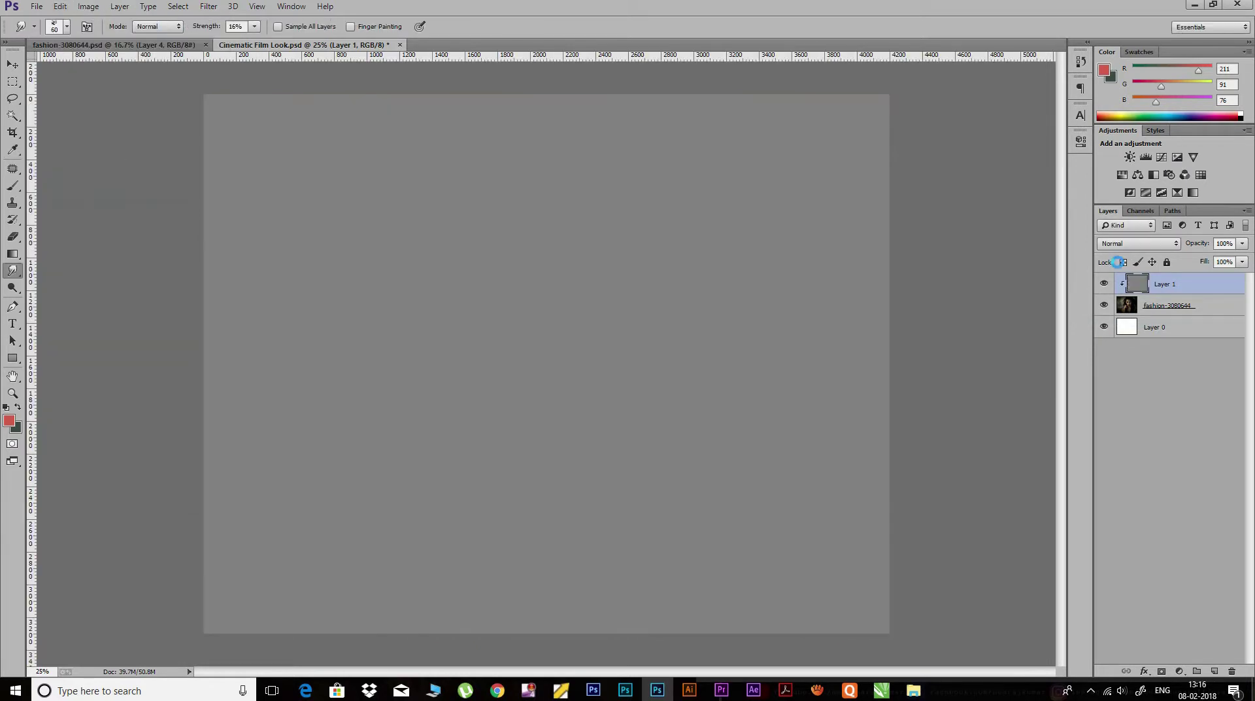
pyautogui.click(1138, 244)
pyautogui.click(1123, 423)
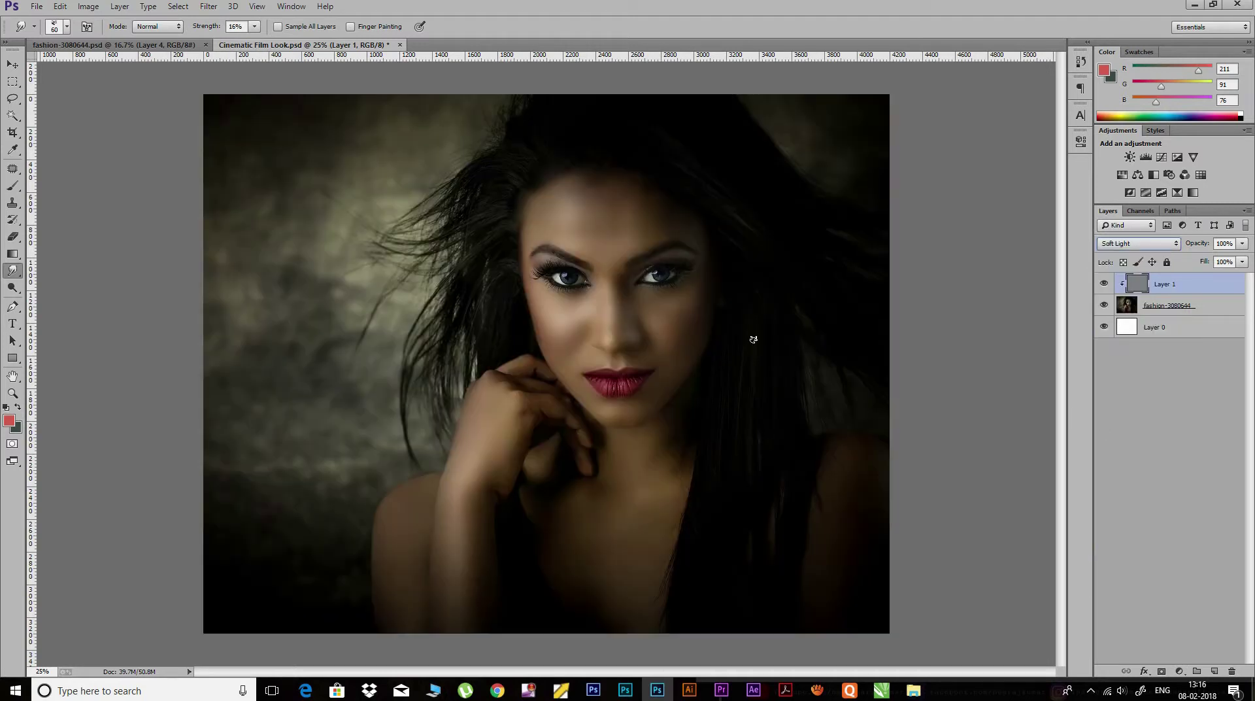
pyautogui.click(12, 288)
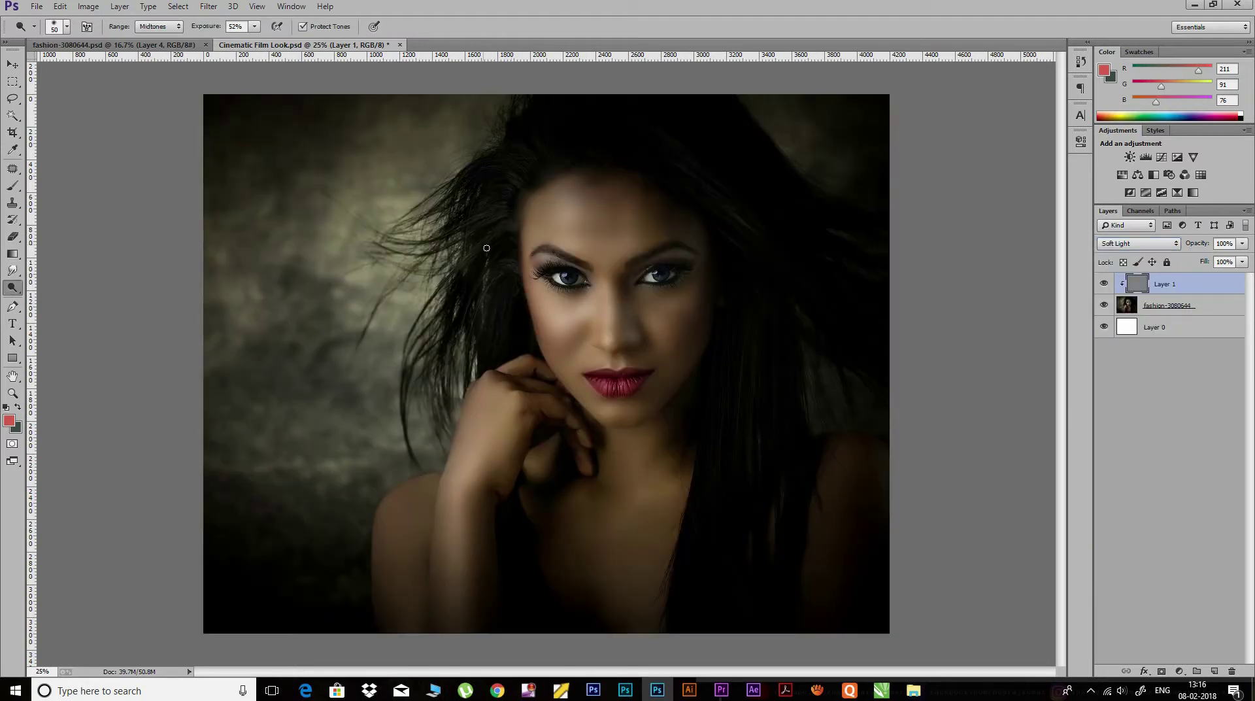
# Dodge the left cheek on Layer 1 at about 25% exposure.
pyautogui.hotkey('ctrl', '+')
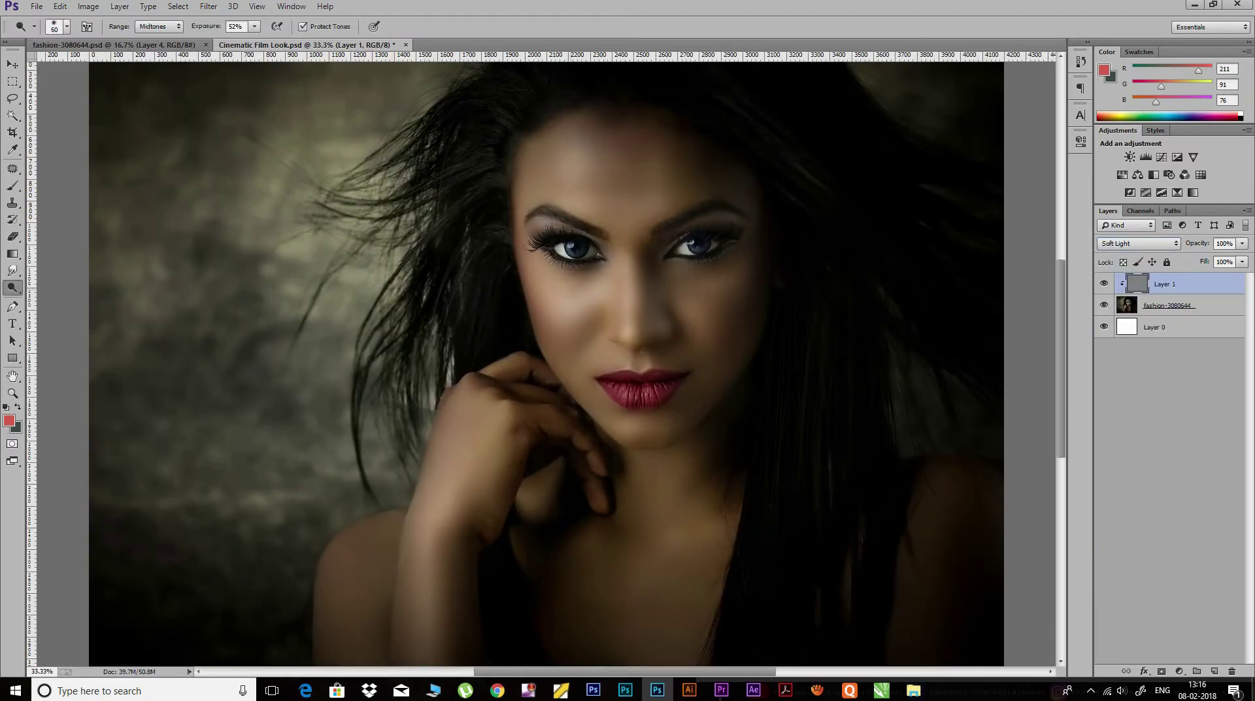
pyautogui.moveTo(210, 27); pyautogui.dragTo(186, 28)
pyautogui.moveTo(548, 287)
pyautogui.mouseDown()
pyautogui.moveTo(555, 309)
pyautogui.moveTo(577, 269)
pyautogui.mouseUp()
pyautogui.click(202, 29)
pyautogui.moveTo(205, 30); pyautogui.dragTo(208, 29)
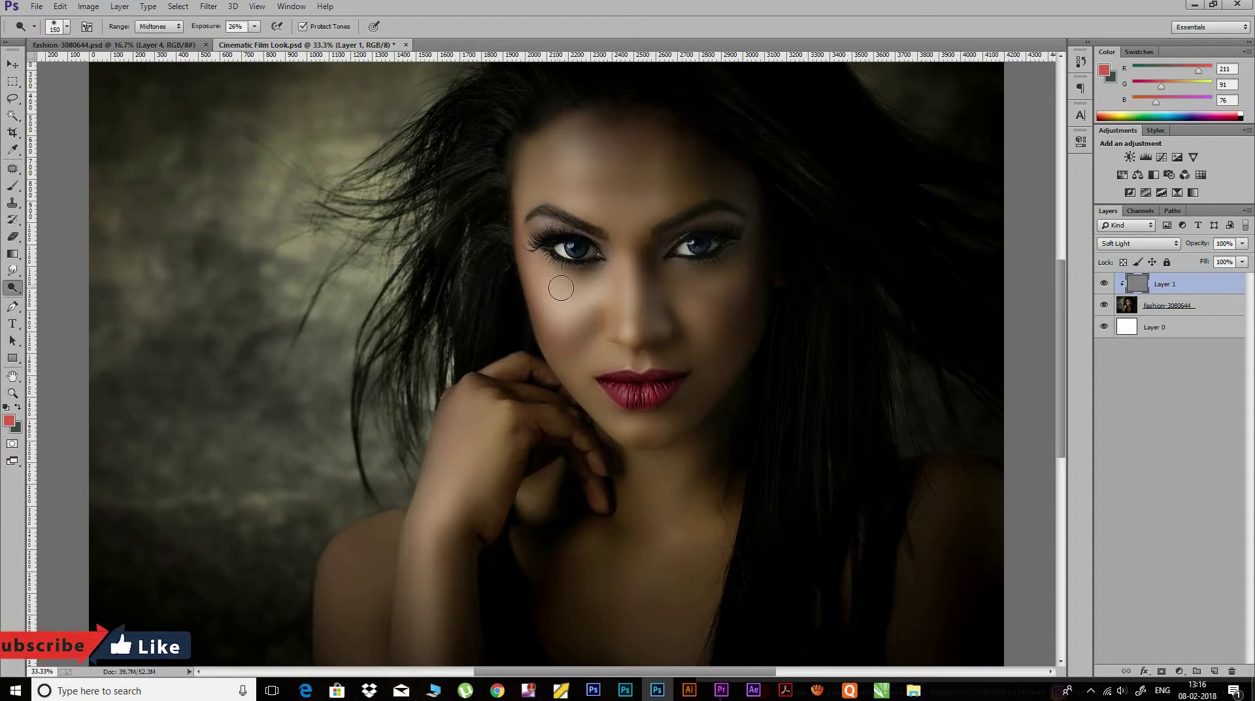
# Dodge the lips with a 125-pixel brush at 59% exposure.
pyautogui.press('[')
pyautogui.press('[')
pyautogui.press('[')
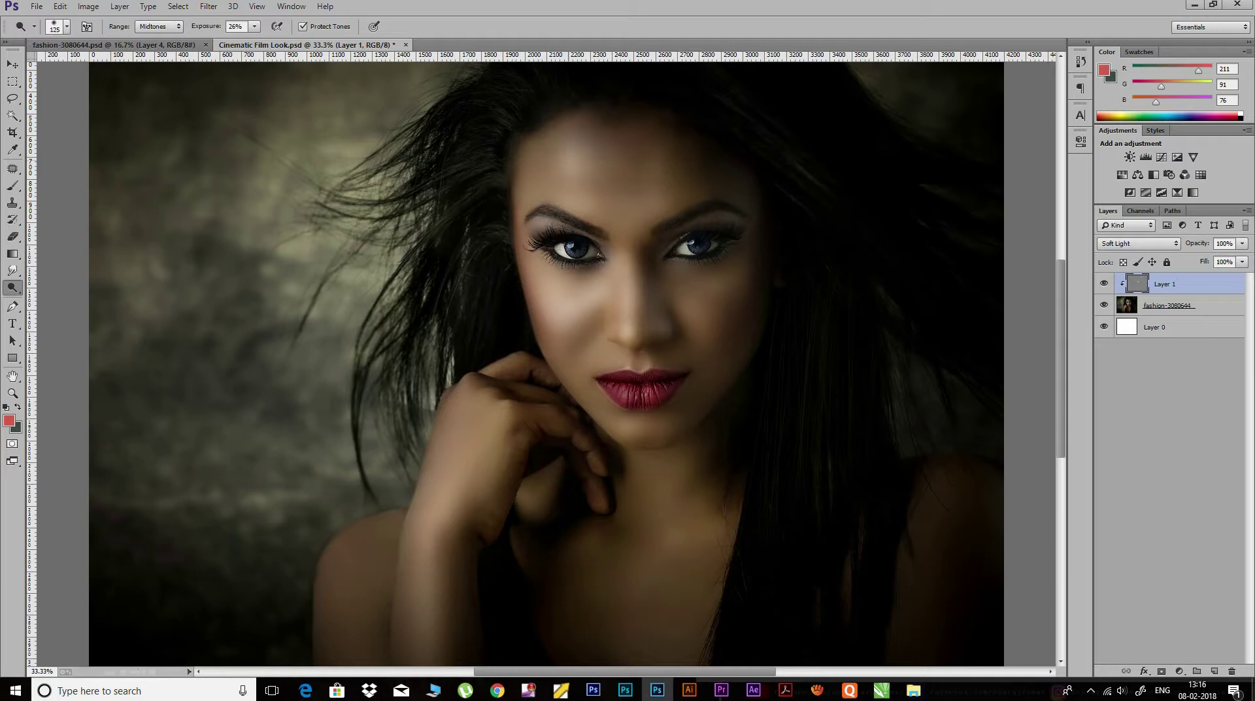
pyautogui.press(']')
pyautogui.press(']')
pyautogui.press(']')
pyautogui.press('[')
pyautogui.press('[')
pyautogui.press('[')
pyautogui.press('[')
pyautogui.press('[')
pyautogui.press('[')
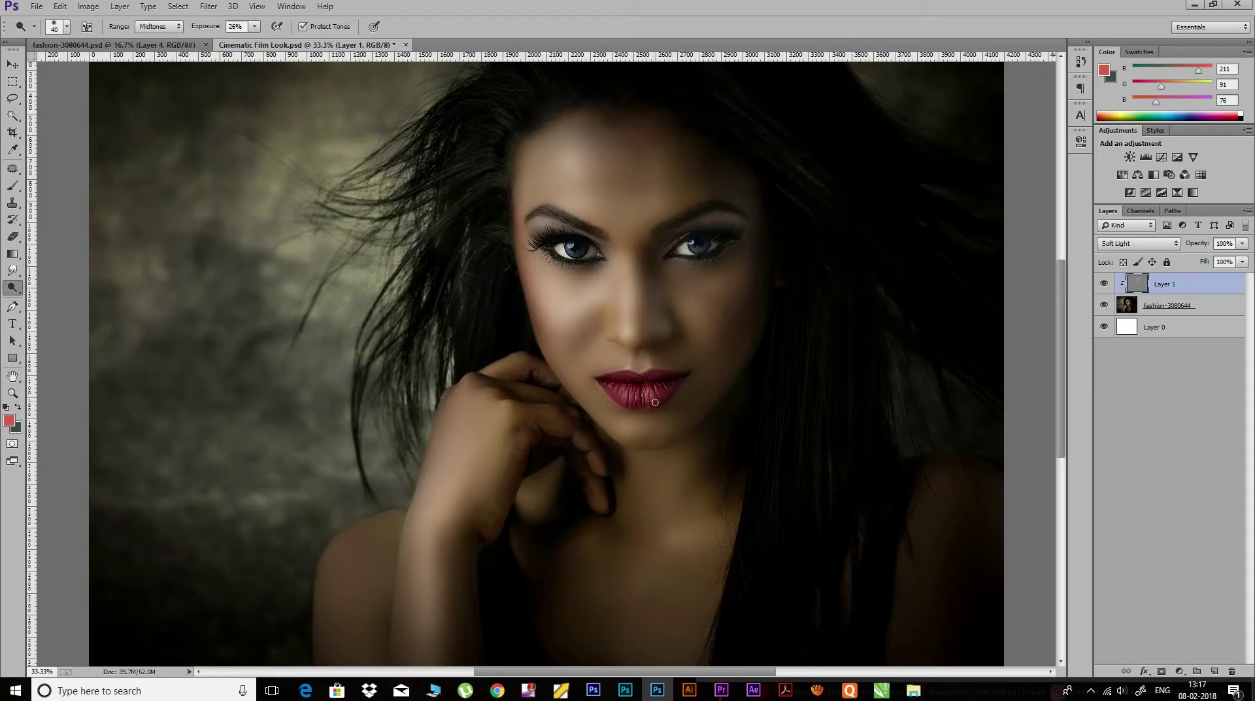
pyautogui.press('5')
pyautogui.press('9')
pyautogui.press('3')
pyautogui.press('3')
# Dodge the chest at 33% exposure with a smaller brush and set Layer 1 opacity to 74%.
pyautogui.press(']')
pyautogui.press(']')
pyautogui.press(']')
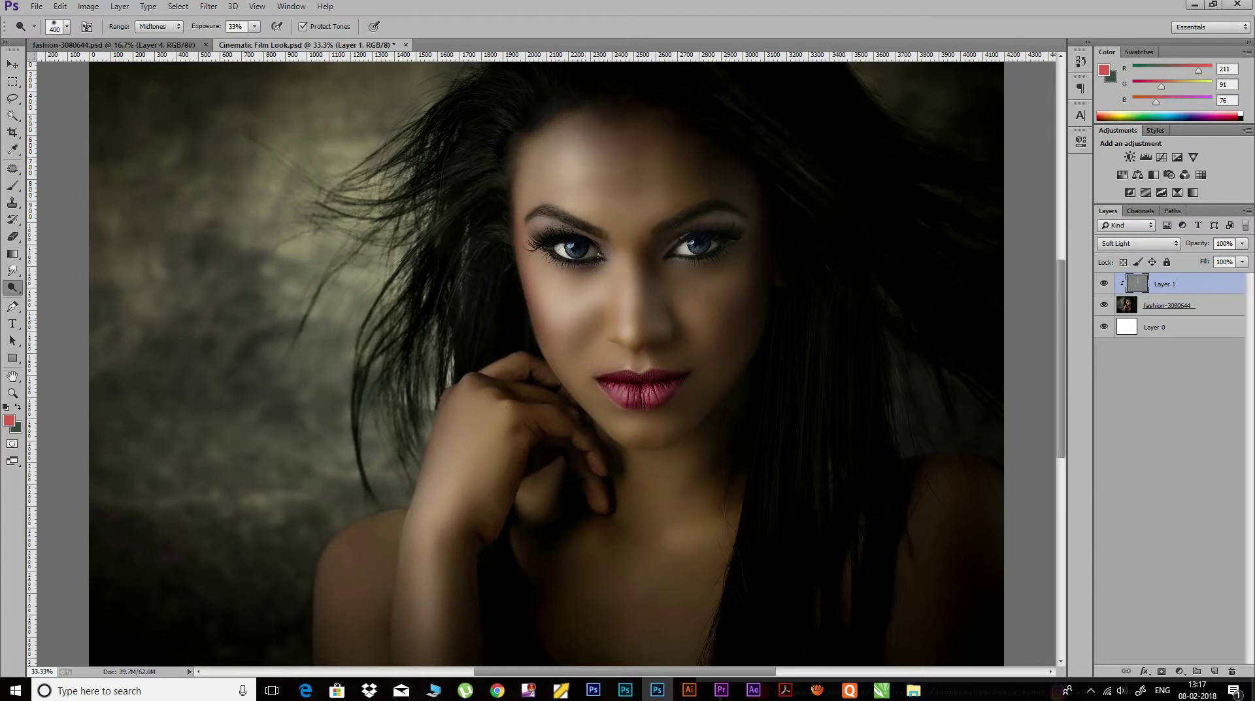
pyautogui.press('[')
pyautogui.press('[')
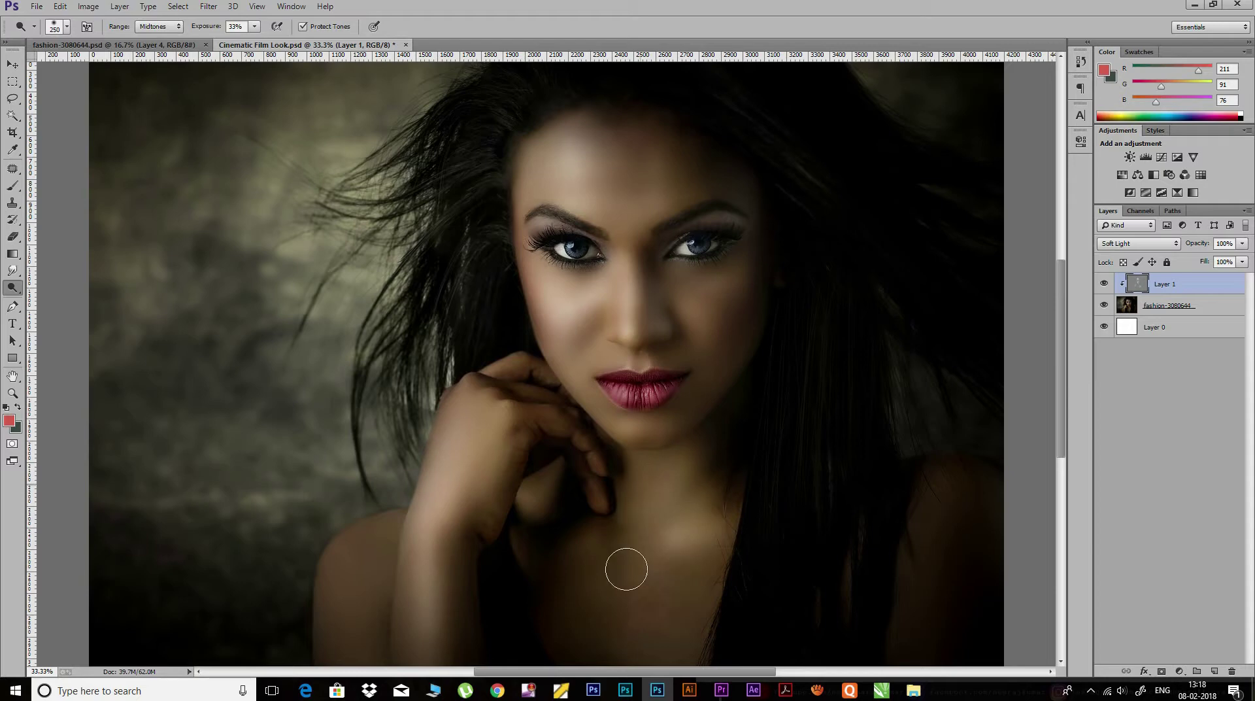
pyautogui.press('[')
pyautogui.press('[')
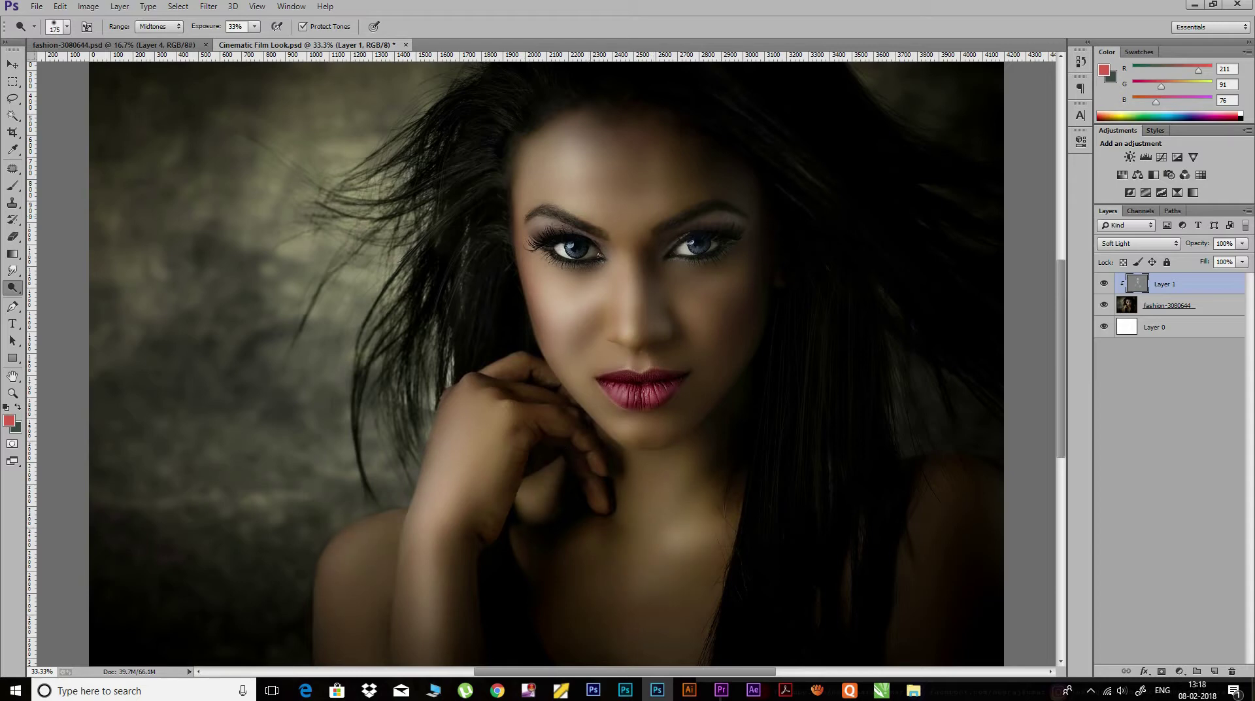
pyautogui.moveTo(1199, 243); pyautogui.dragTo(1183, 246)
pyautogui.click(1213, 672)
# Clip new Layer 2, fill it with 50% gray, and set it to Soft Light.
pyautogui.hotkey('ctrl', 'alt', 'g')
pyautogui.click(60, 6)
pyautogui.click(79, 190)
pyautogui.press('Return')
pyautogui.click(1138, 243)
pyautogui.click(1137, 416)
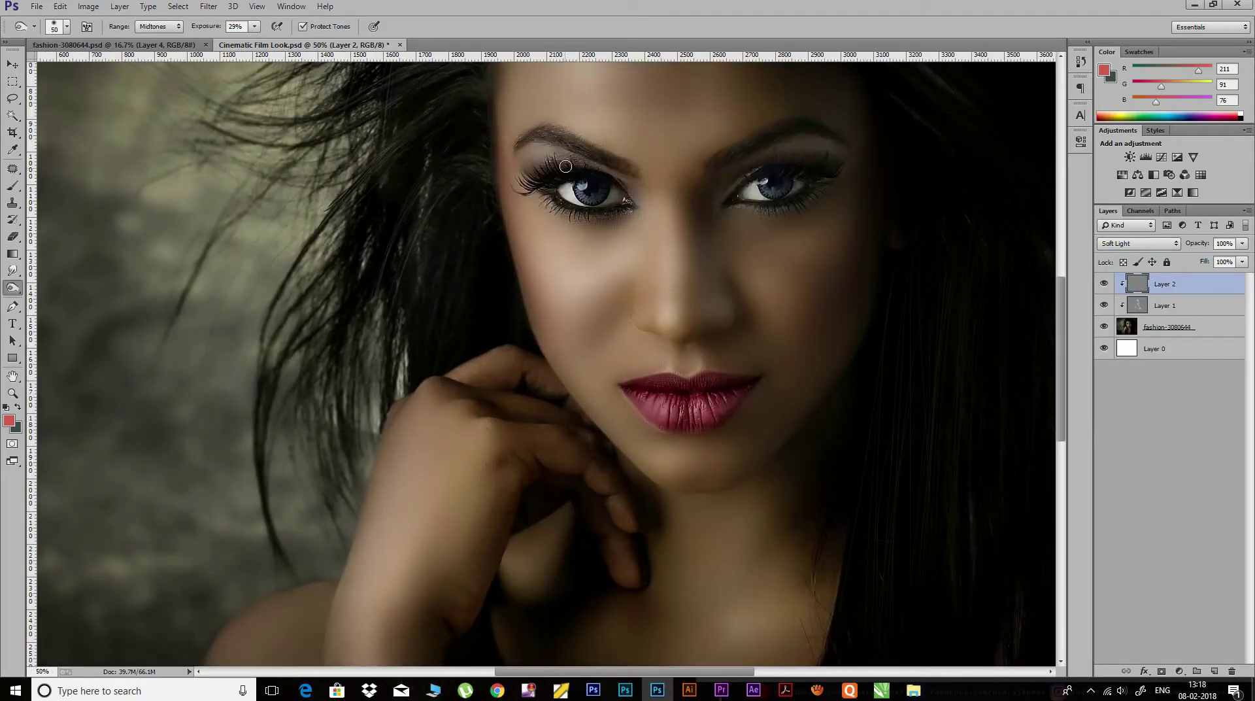
# Burn the lower lash line, above the upper lip and the cheek shadow at 43% exposure.
pyautogui.press('4')
pyautogui.press('3')
pyautogui.moveTo(519, 187)
pyautogui.mouseDown()
pyautogui.moveTo(604, 223)
pyautogui.moveTo(632, 200)
pyautogui.moveTo(585, 215)
pyautogui.mouseUp()
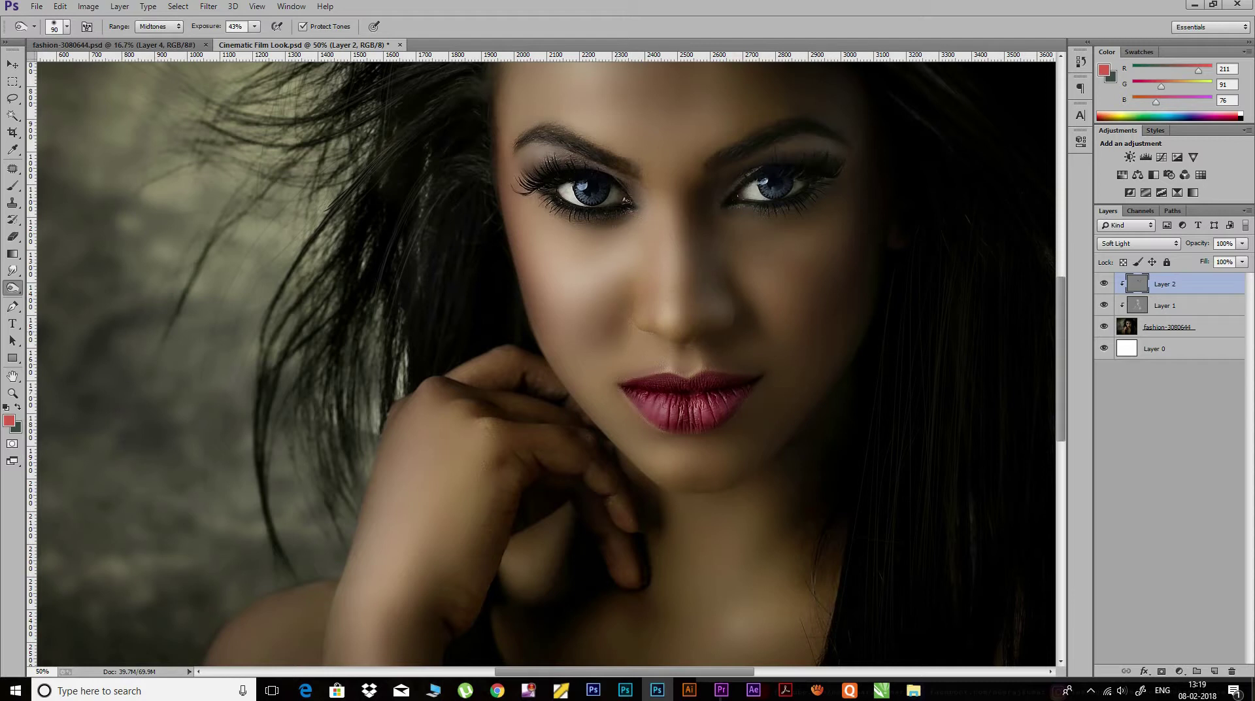
pyautogui.press('[')
pyautogui.press('[')
pyautogui.press('[')
pyautogui.press('[')
pyautogui.moveTo(679, 368); pyautogui.dragTo(681, 360)
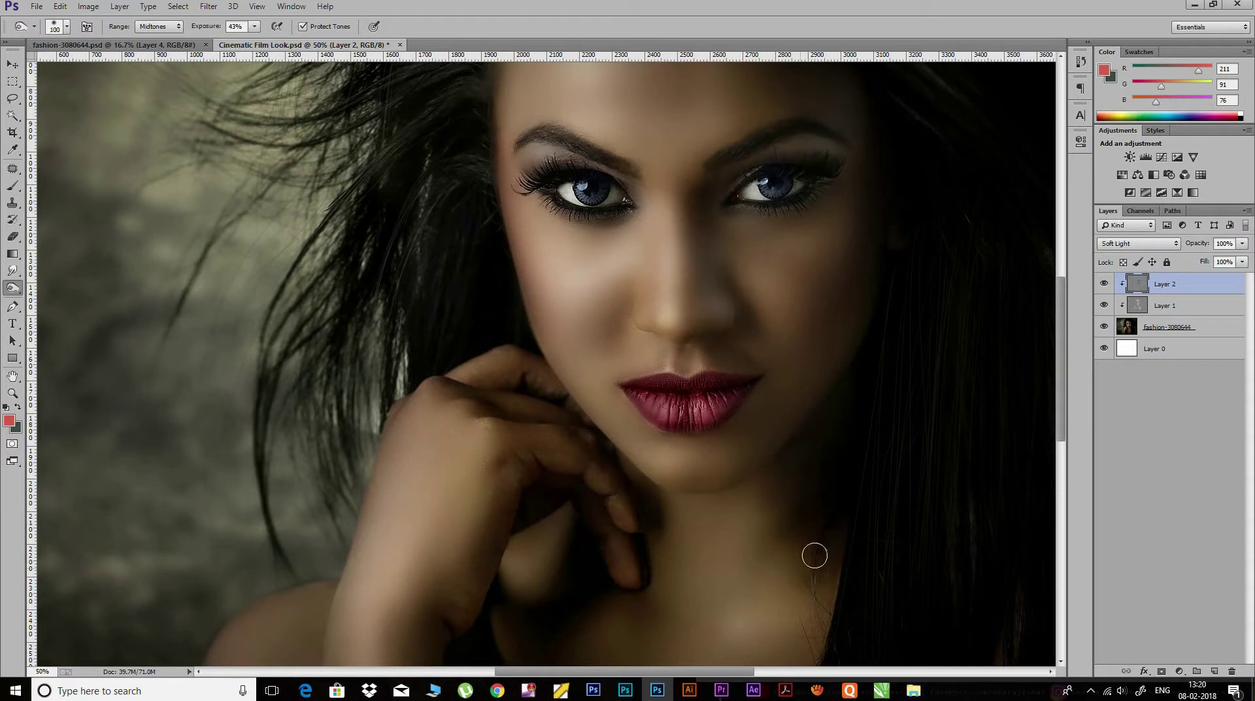
pyautogui.moveTo(629, 299); pyautogui.dragTo(588, 352)
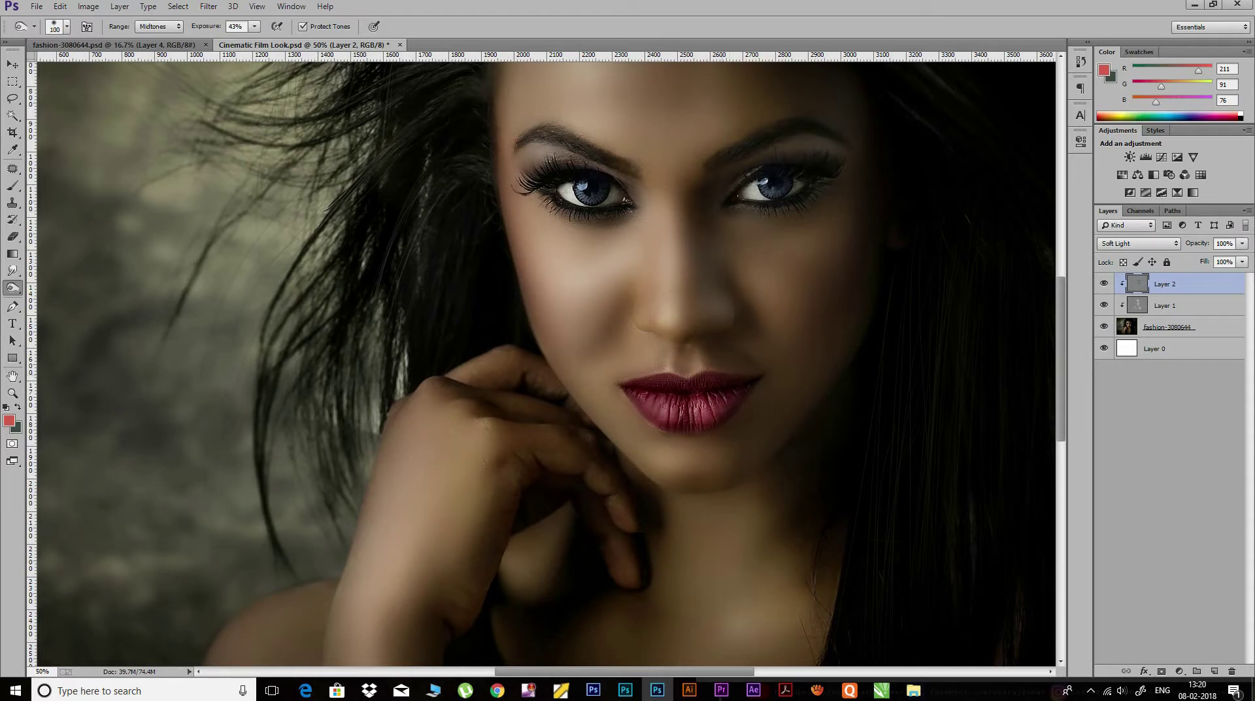
pyautogui.hotkey('ctrl', '-')
pyautogui.hotkey('ctrl', '-')
# Set Layer 2 opacity to 72% and switch back to a 50-pixel dodge brush at 20% exposure.
pyautogui.moveTo(1196, 244); pyautogui.dragTo(1178, 245)
pyautogui.hotkey('ctrl', '+')
pyautogui.hotkey('ctrl', '+')
pyautogui.hotkey('shift', 'o')
pyautogui.hotkey('alt', '[')
pyautogui.press('[')
pyautogui.press('[')
pyautogui.press('[')
pyautogui.hotkey('alt', ']')
pyautogui.press('2')
pyautogui.hotkey('ctrl', '-')
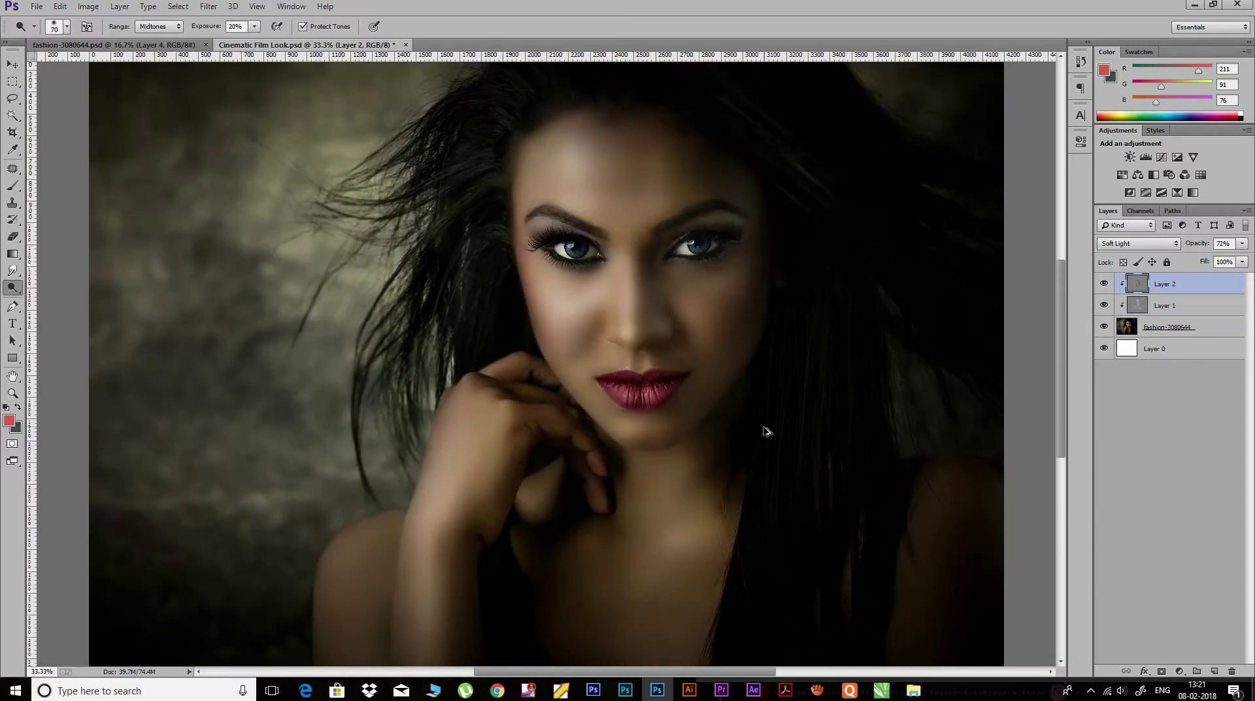
pyautogui.hotkey('ctrl', '-')
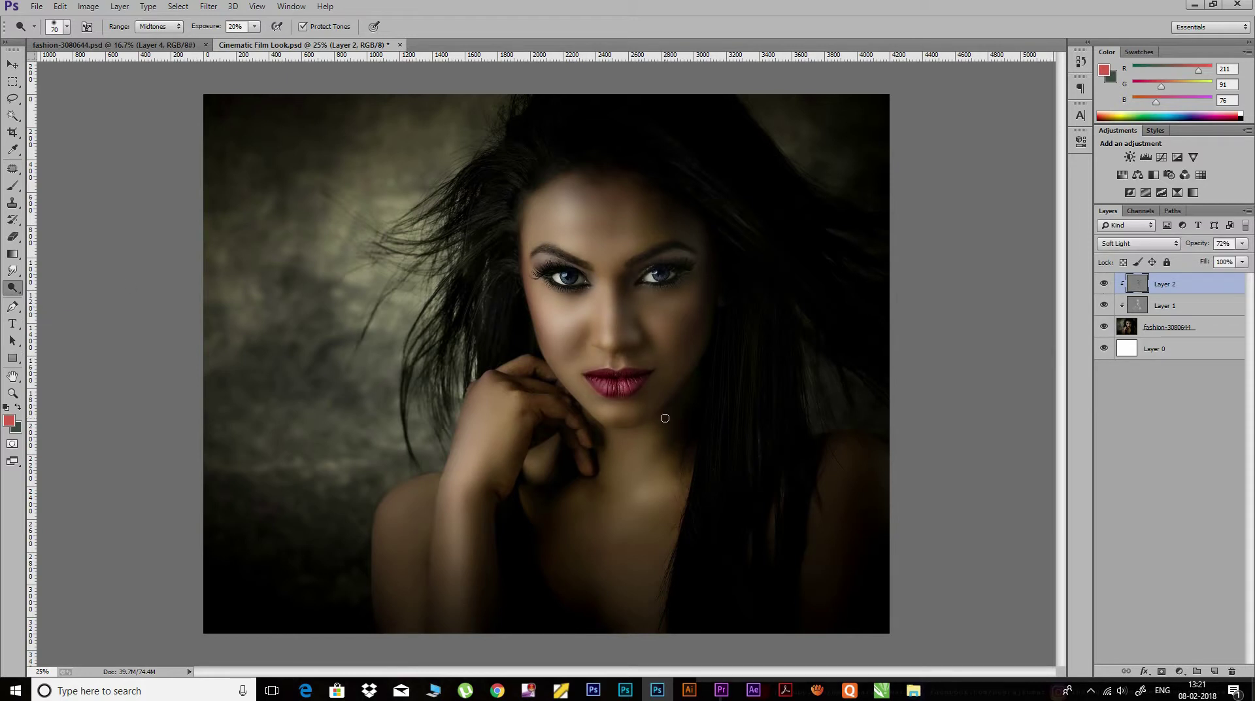
# Try Layer 2 opacities of 55%, 22%, 57% and 56%, then settle on 59%.
pyautogui.hotkey('ctrl', '+')
pyautogui.hotkey('ctrl', '+')
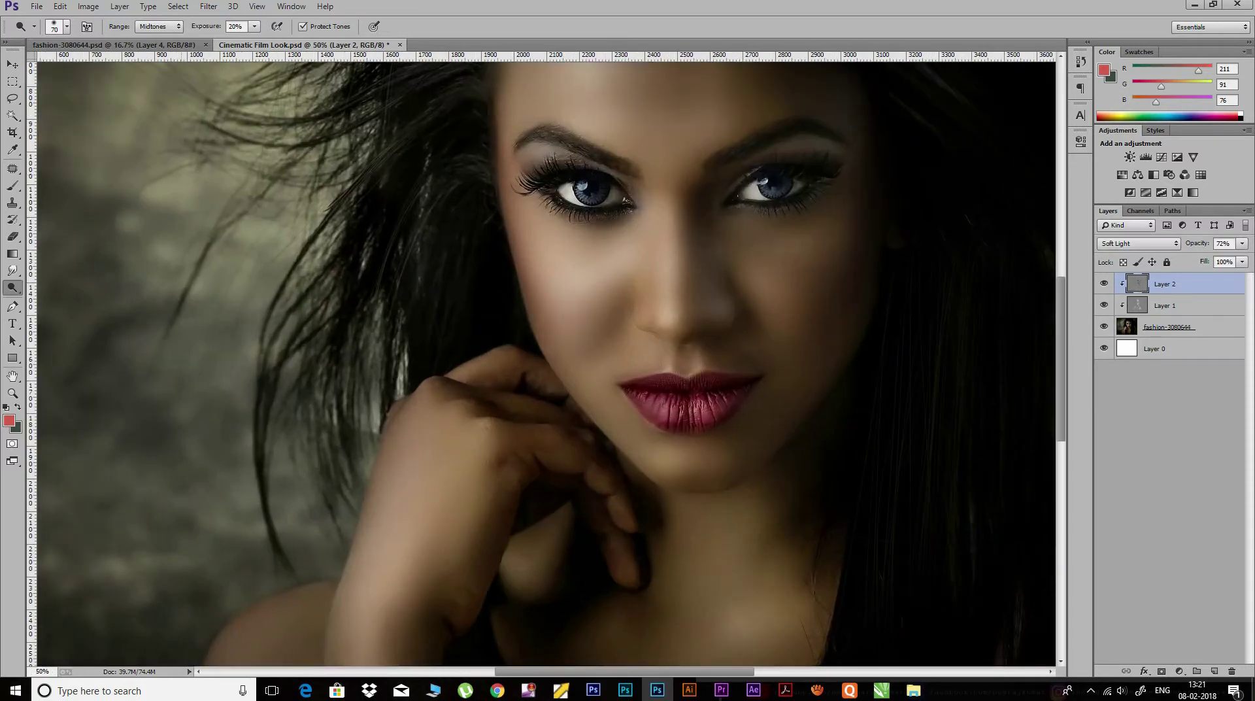
pyautogui.moveTo(1200, 246)
pyautogui.mouseDown()
pyautogui.moveTo(1189, 246)
pyautogui.moveTo(1200, 246)
pyautogui.mouseUp()
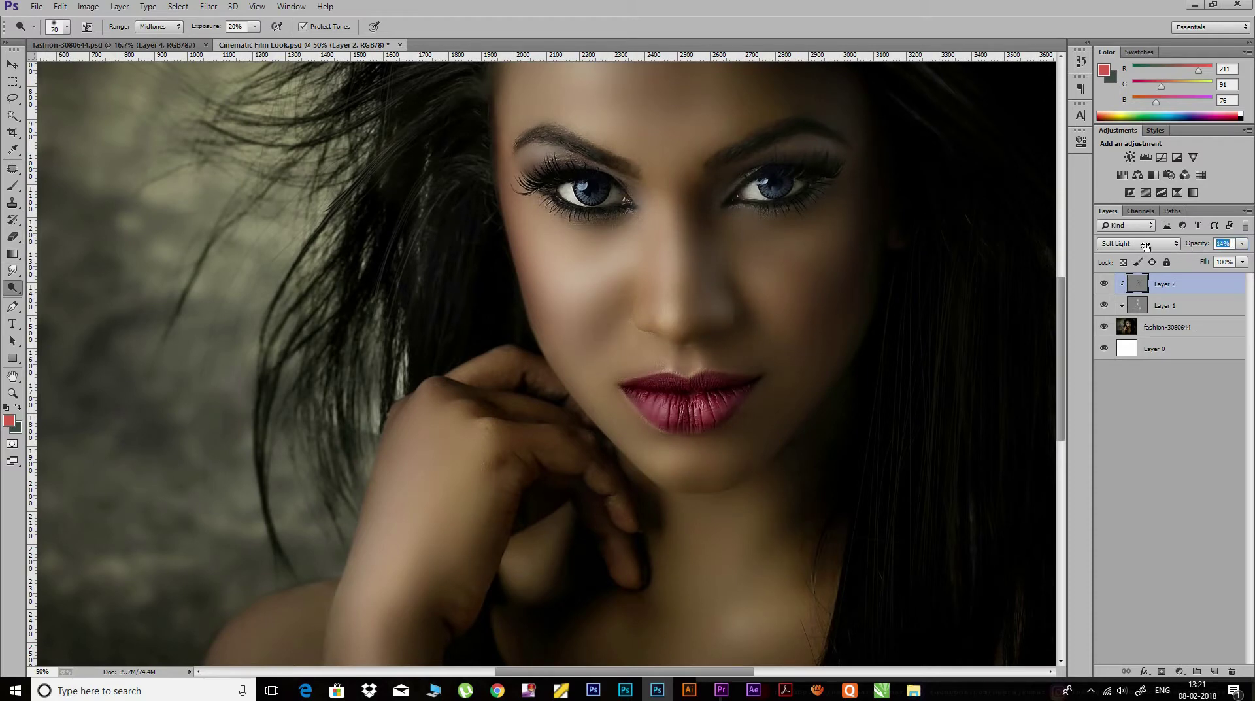
pyautogui.hotkey('ctrl', '-')
pyautogui.moveTo(1197, 247); pyautogui.dragTo(1200, 246)
pyautogui.press('e')
pyautogui.moveTo(1200, 244); pyautogui.dragTo(1211, 250)
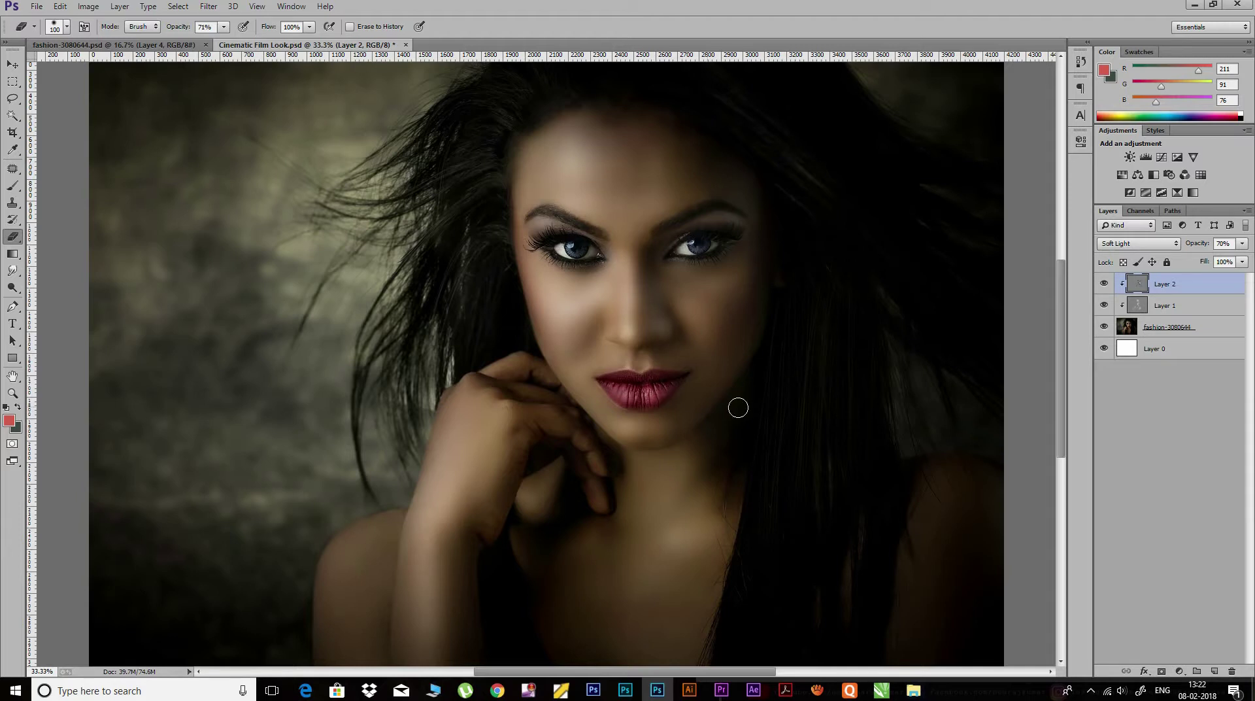
pyautogui.hotkey('ctrl', '-')
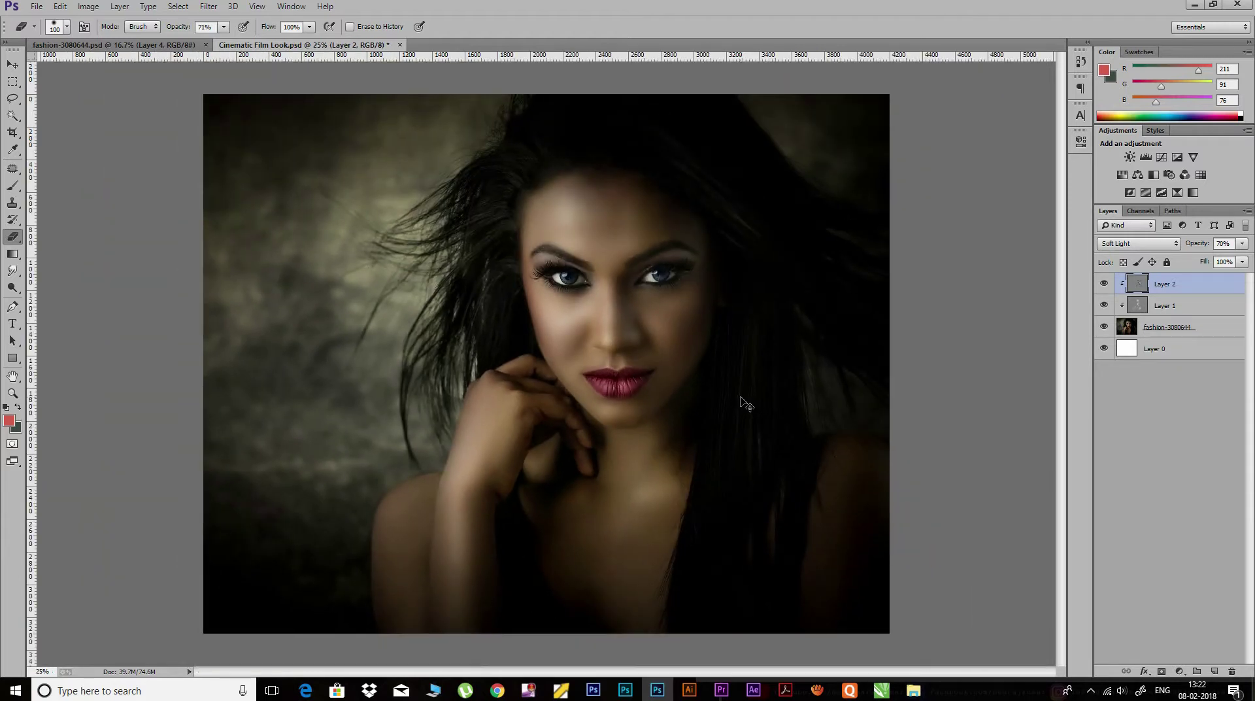
pyautogui.hotkey('ctrl', '-')
pyautogui.moveTo(1196, 250); pyautogui.dragTo(1188, 244)
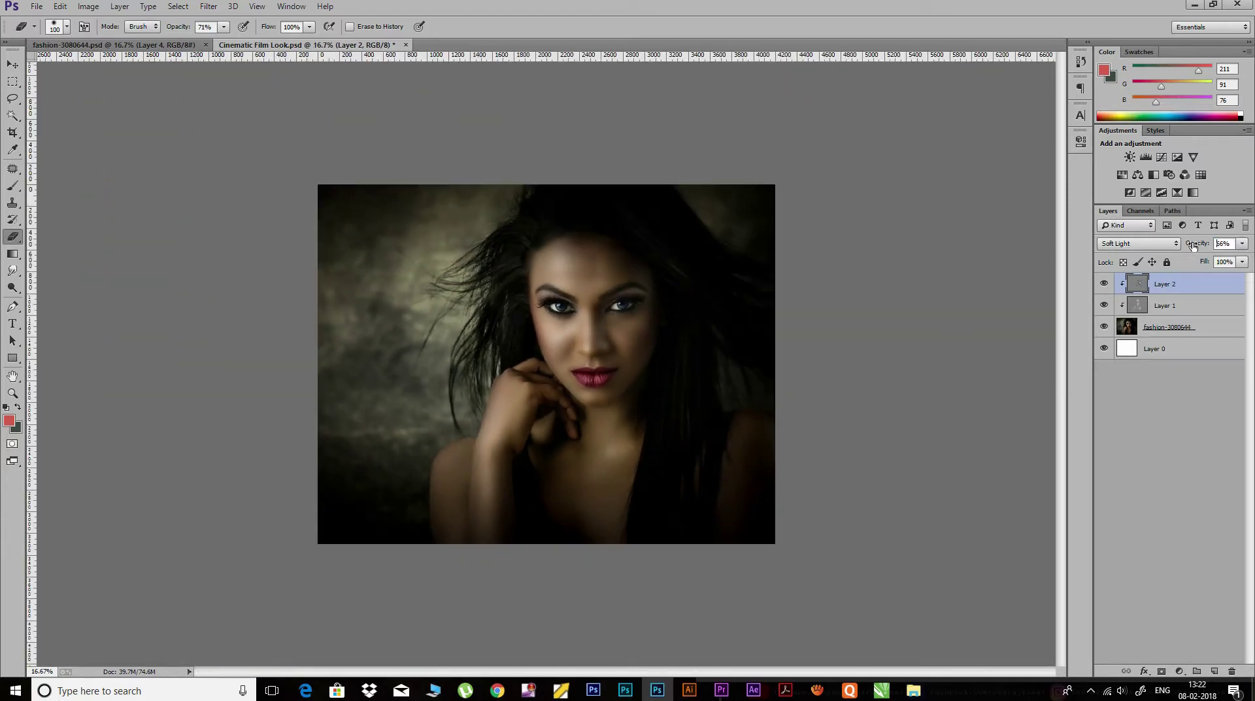
pyautogui.press('Return')
# Group all layers into Group 1, stamp a merged Layer 3 above, and open Camera Raw Filter.
pyautogui.keyDown('shift'); pyautogui.click(1167, 305); pyautogui.keyUp('shift')
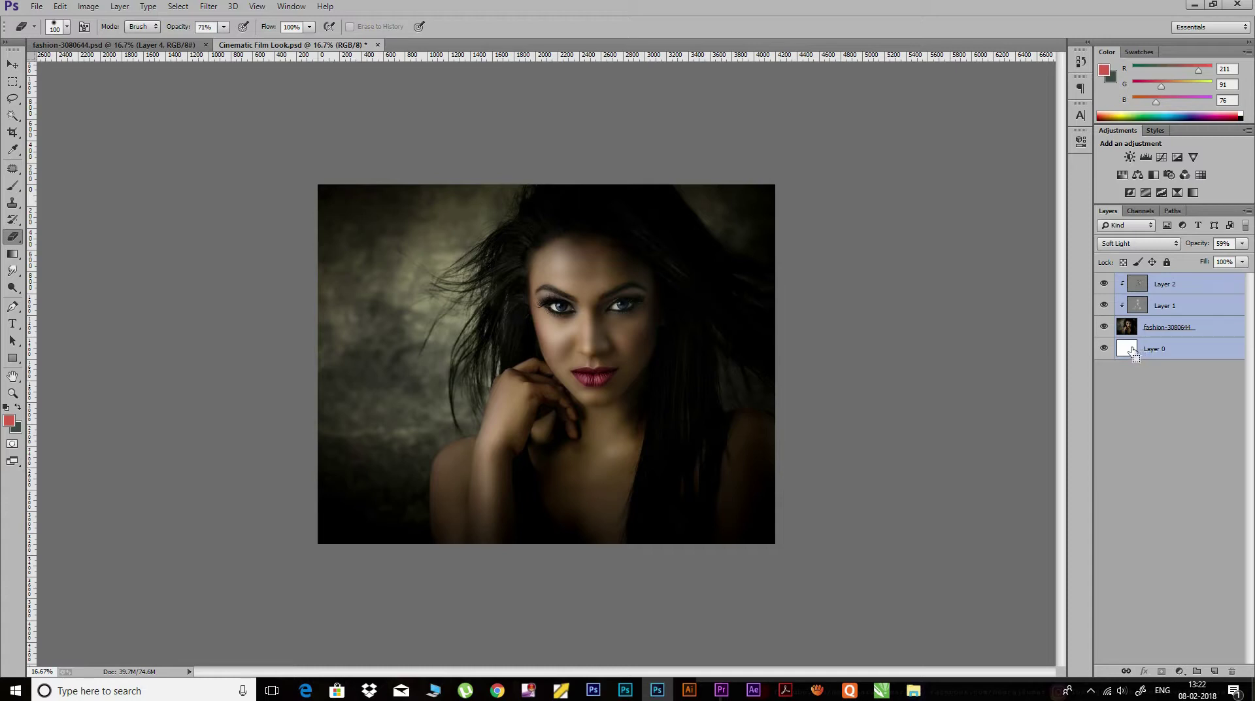
pyautogui.hotkey('ctrl', 'g')
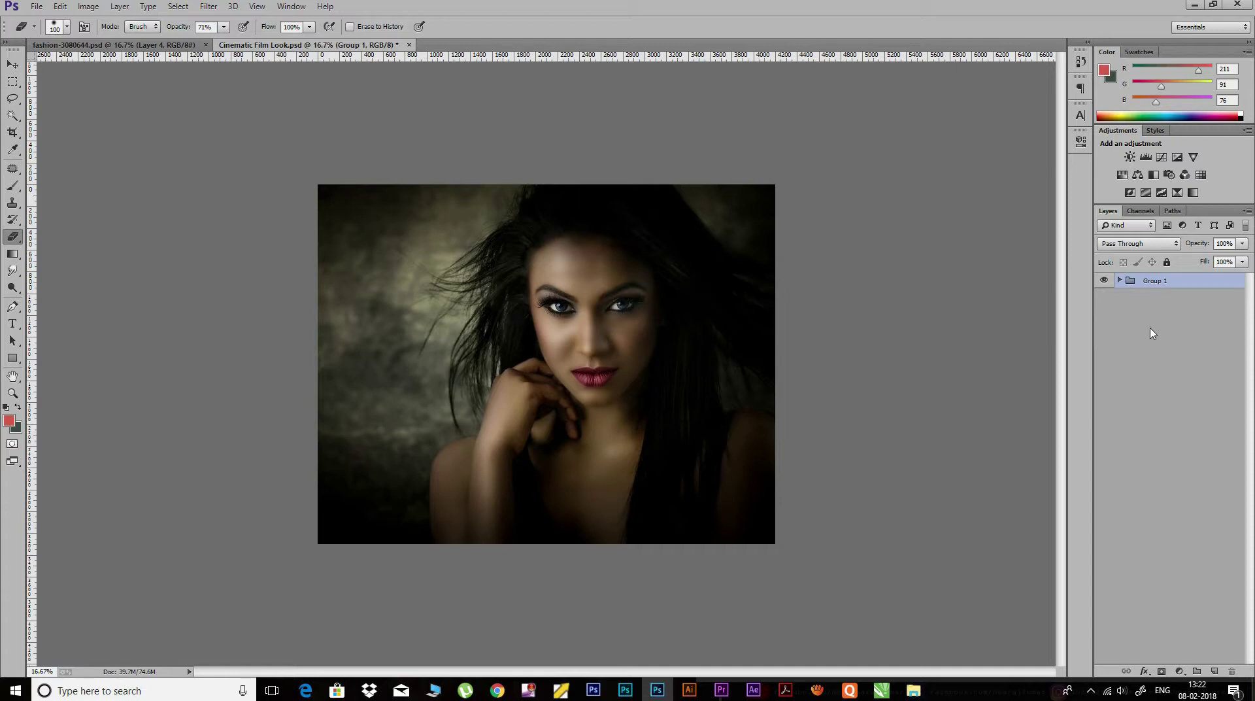
pyautogui.hotkey('ctrl', 'shift', 'alt', 'e')
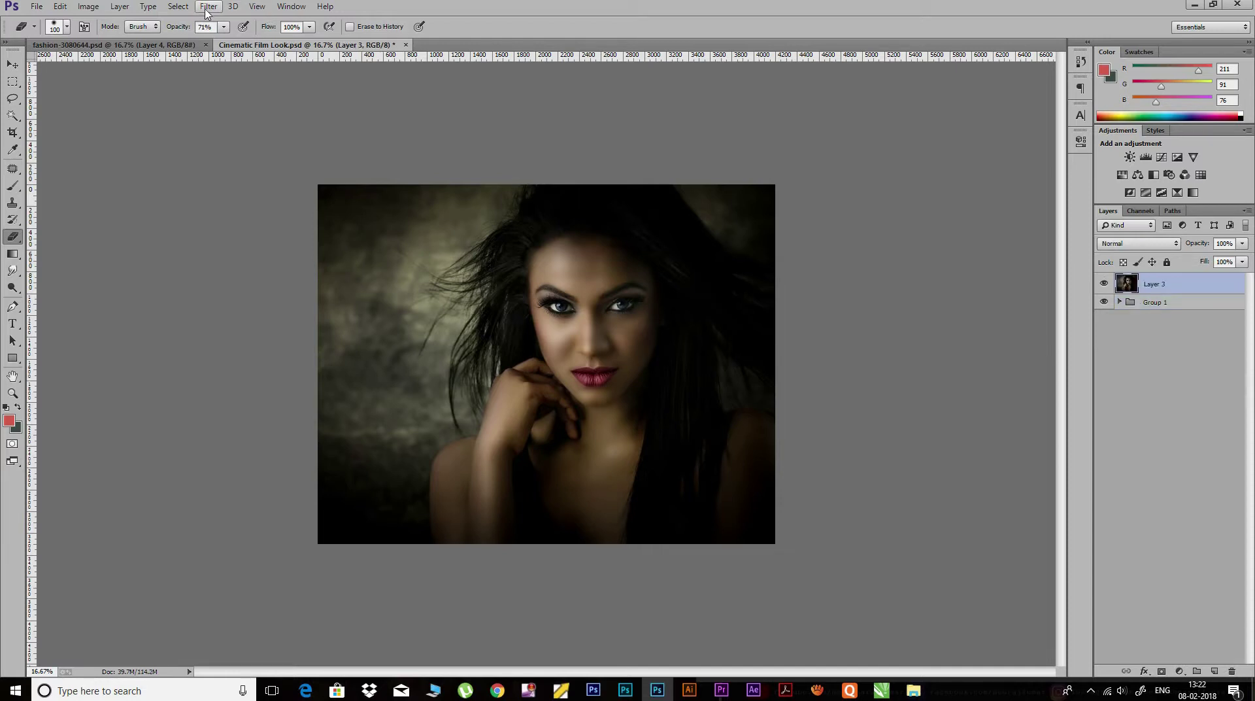
pyautogui.click(208, 6)
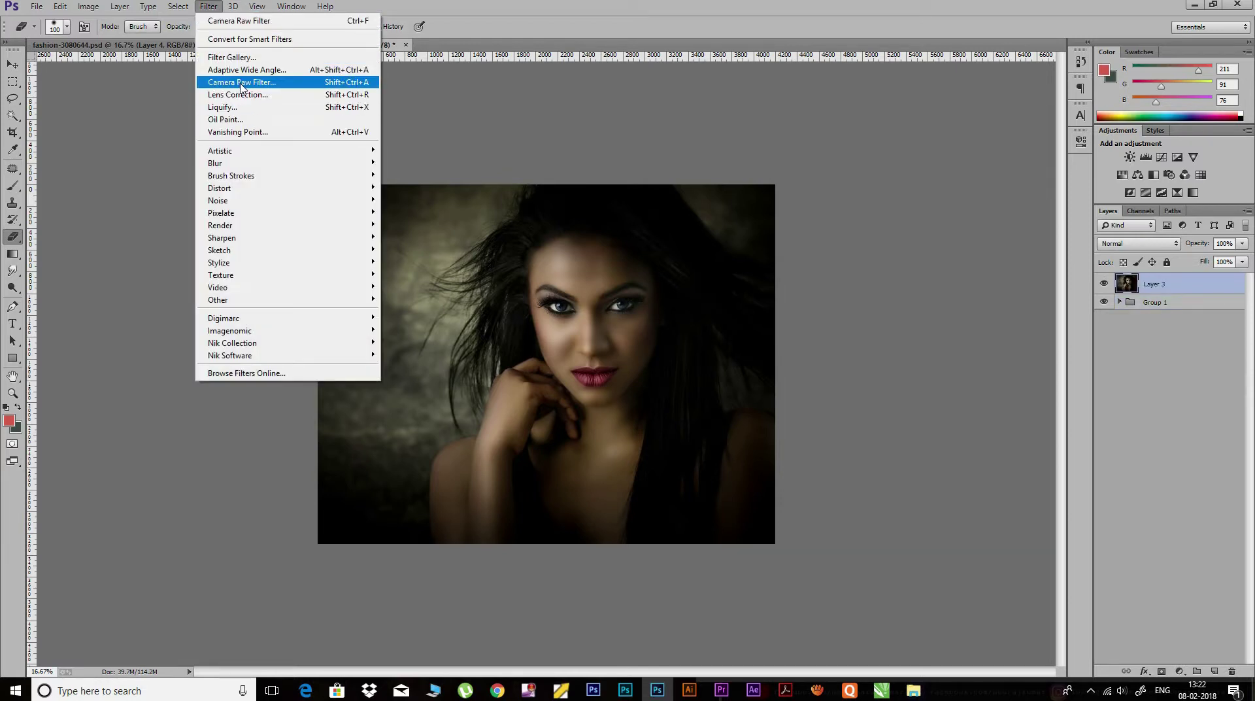
pyautogui.click(242, 83)
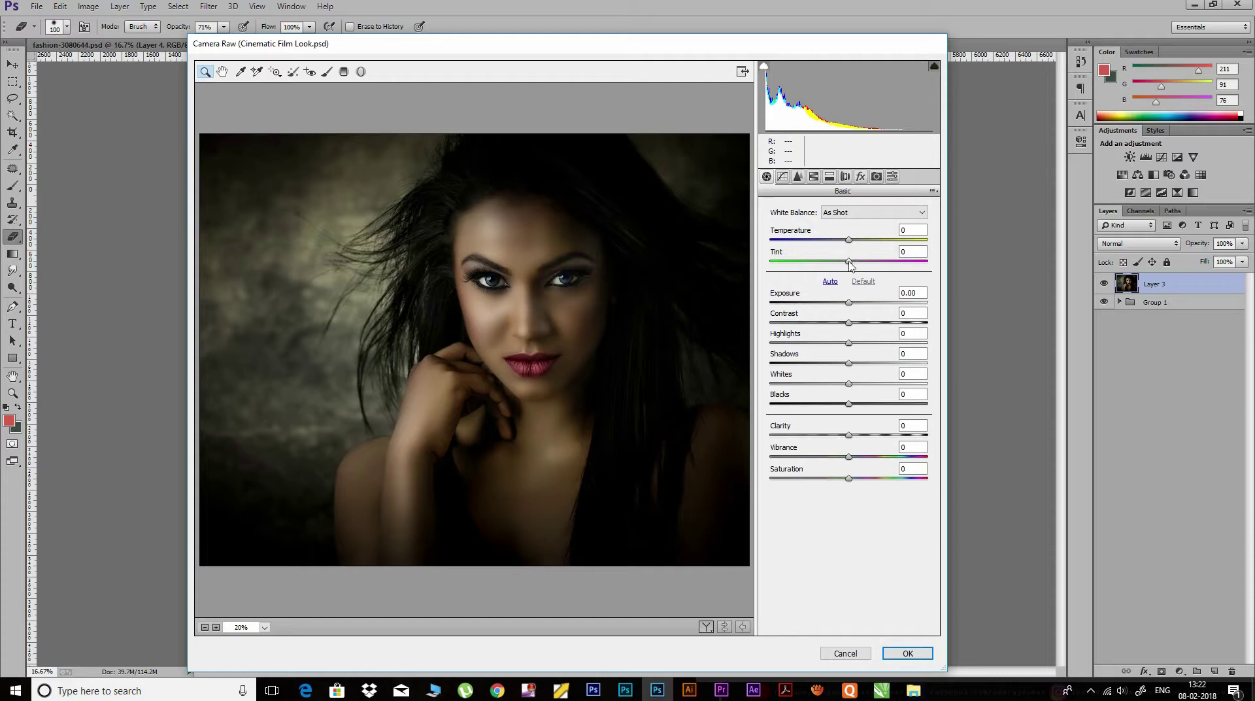
# Set Temperature +8, Tint +5, Contrast +9, Shadows -37, Highlights +23, Whites +16 and lift Blacks.
pyautogui.moveTo(849, 239); pyautogui.dragTo(854, 240)
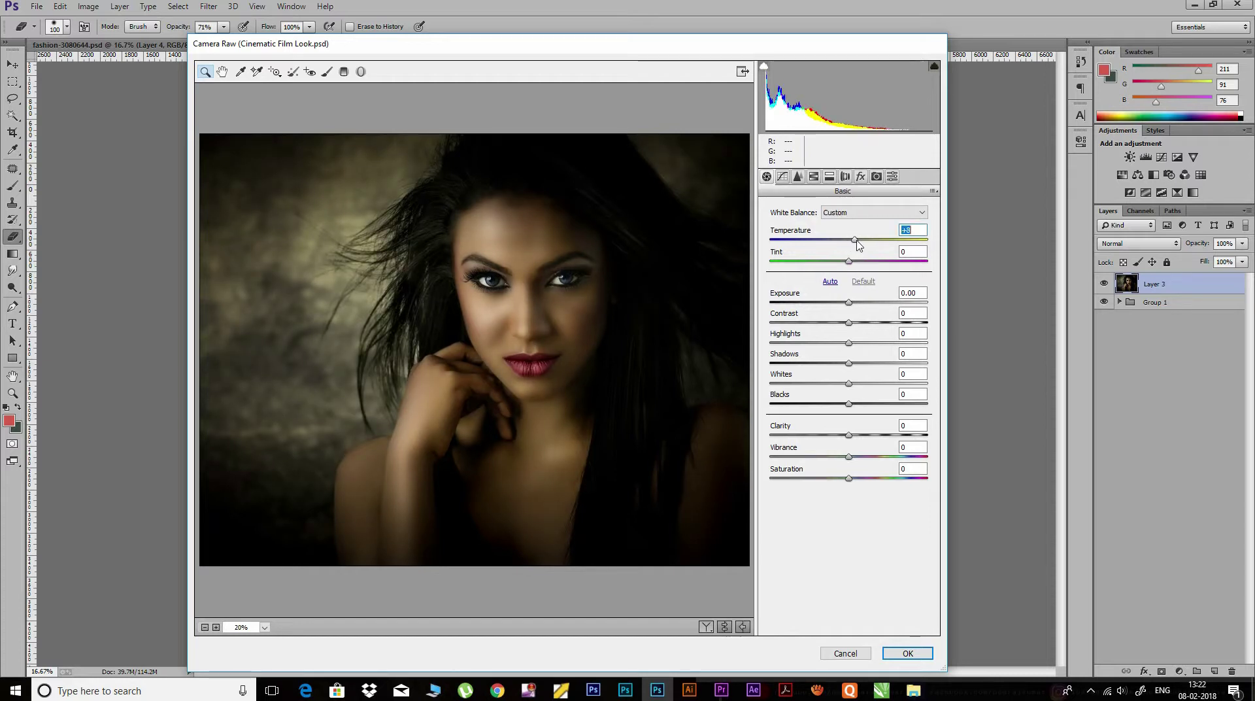
pyautogui.moveTo(850, 261); pyautogui.dragTo(855, 261)
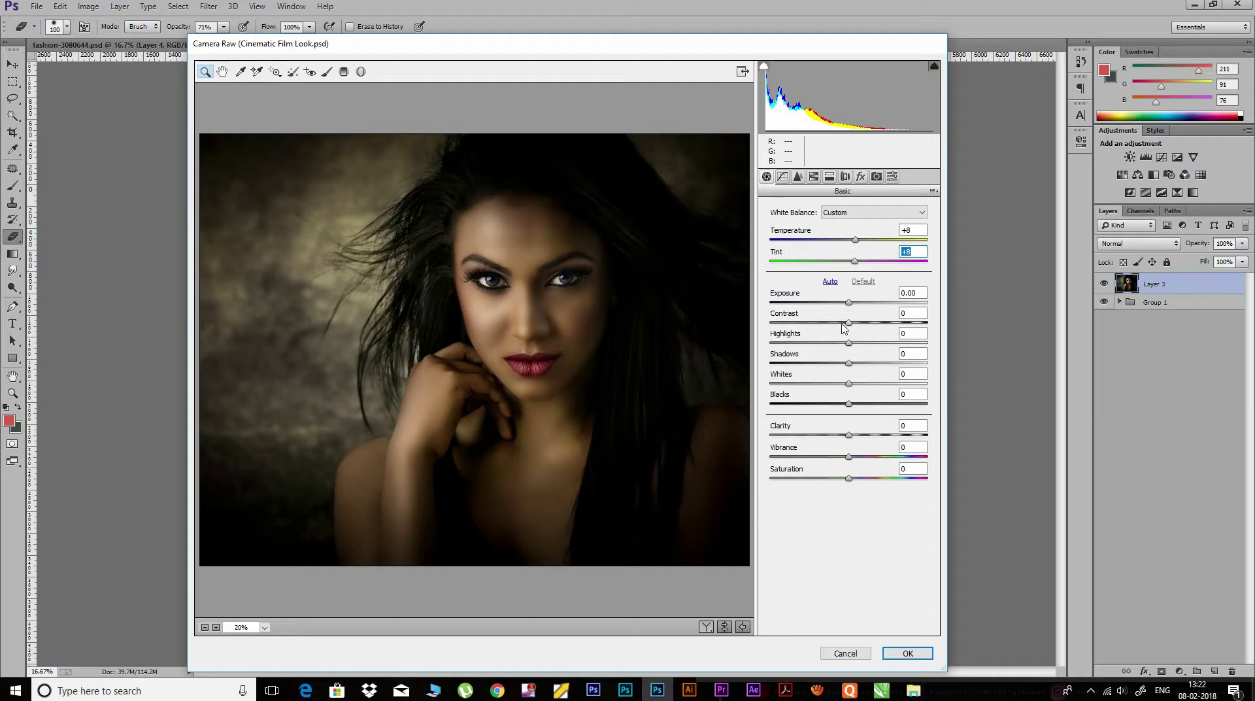
pyautogui.moveTo(848, 322)
pyautogui.mouseDown()
pyautogui.moveTo(859, 332)
pyautogui.moveTo(842, 303)
pyautogui.mouseUp()
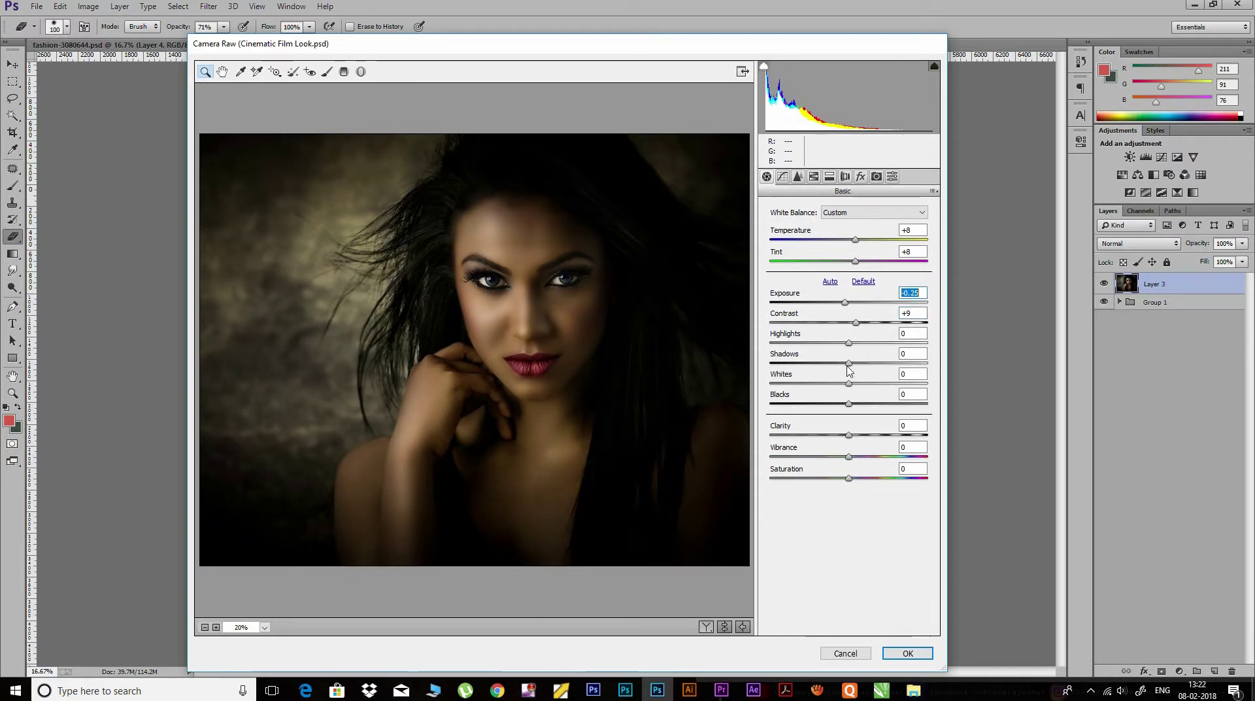
pyautogui.moveTo(848, 363); pyautogui.dragTo(820, 363)
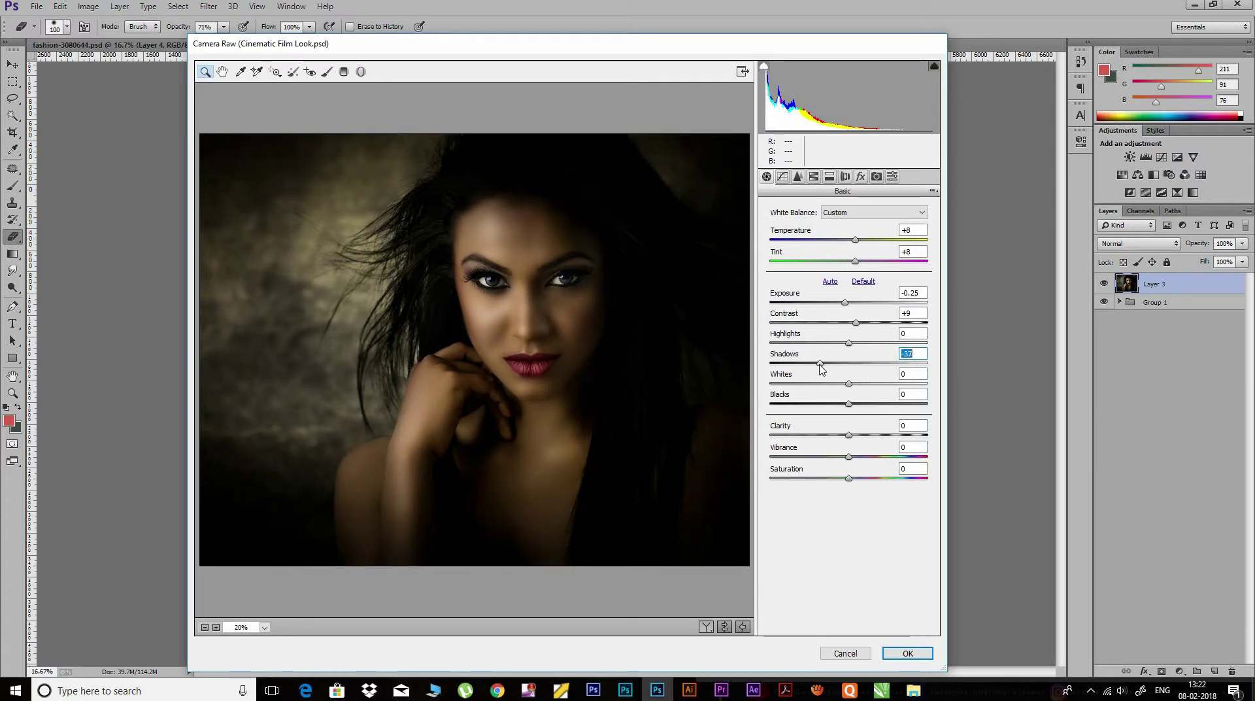
pyautogui.moveTo(850, 347)
pyautogui.mouseDown()
pyautogui.moveTo(870, 353)
pyautogui.moveTo(867, 387)
pyautogui.moveTo(833, 406)
pyautogui.mouseUp()
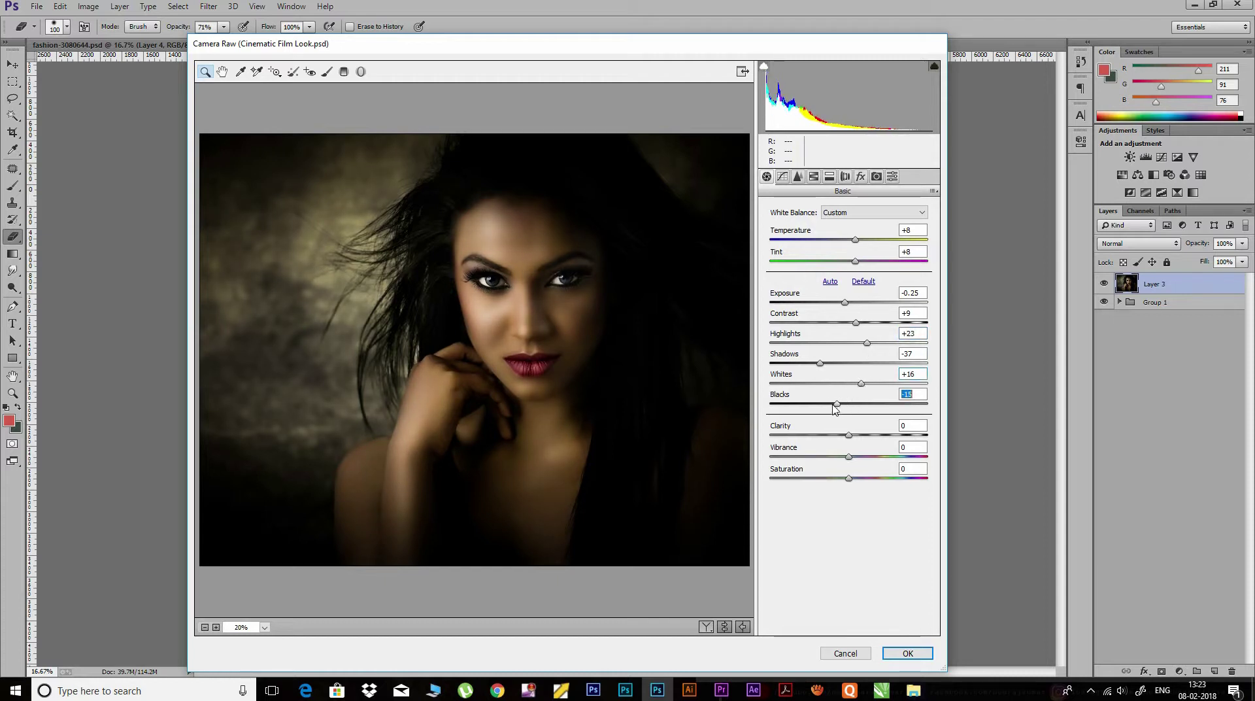
pyautogui.moveTo(832, 407)
pyautogui.mouseDown()
pyautogui.moveTo(866, 407)
pyautogui.moveTo(870, 419)
pyautogui.mouseUp()
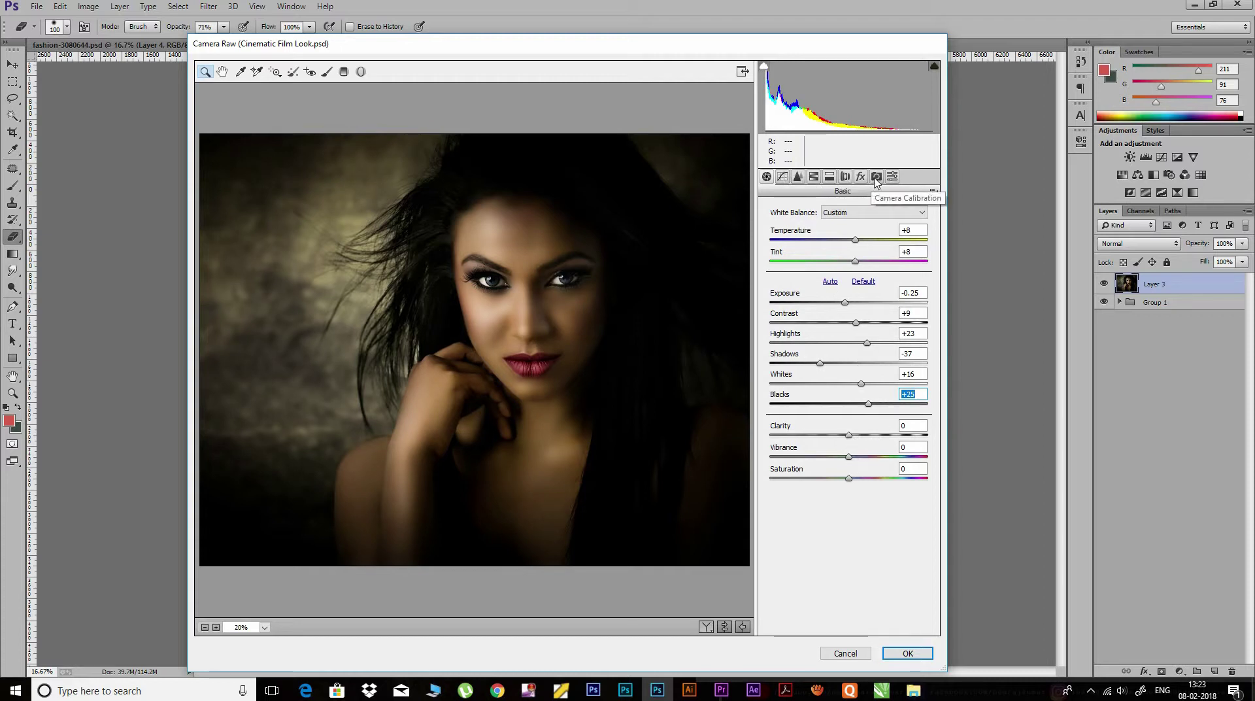
# Add a post-crop vignette with Amount -20, Midpoint 62 and a softer feather.
pyautogui.click(860, 177)
pyautogui.moveTo(770, 231)
pyautogui.mouseDown()
pyautogui.moveTo(812, 232)
pyautogui.moveTo(809, 247)
pyautogui.moveTo(761, 239)
pyautogui.mouseUp()
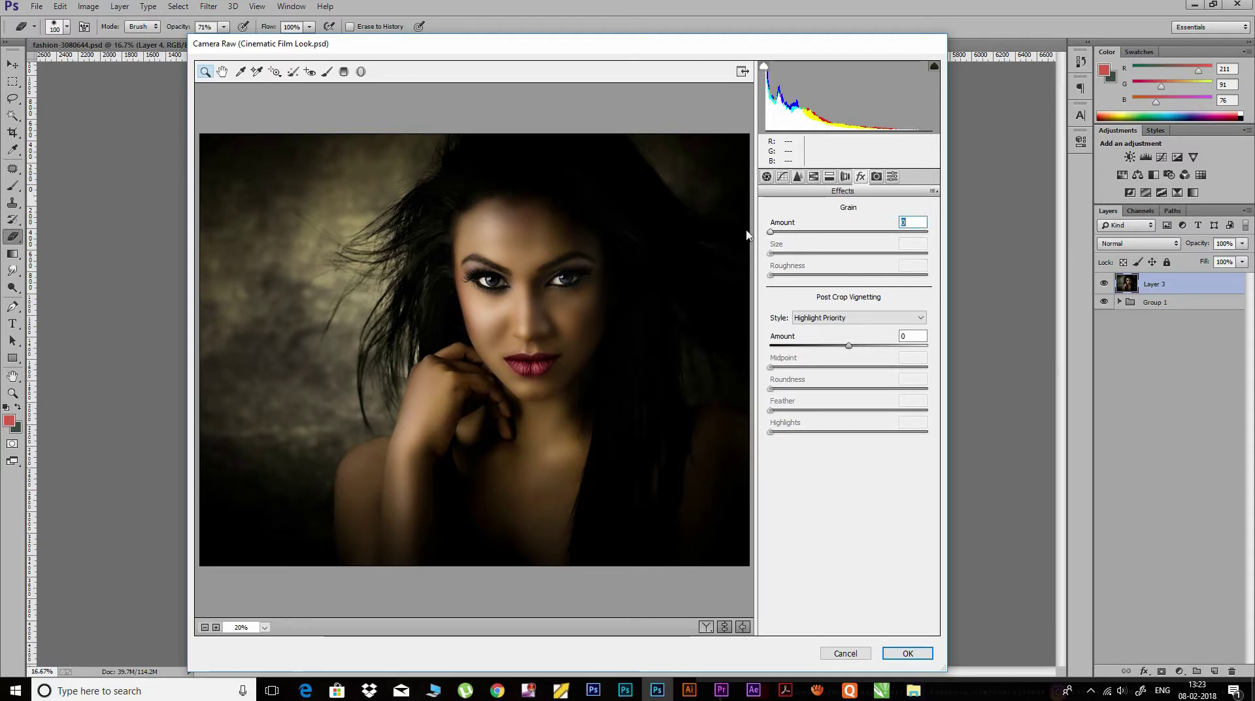
pyautogui.moveTo(847, 345); pyautogui.dragTo(832, 346)
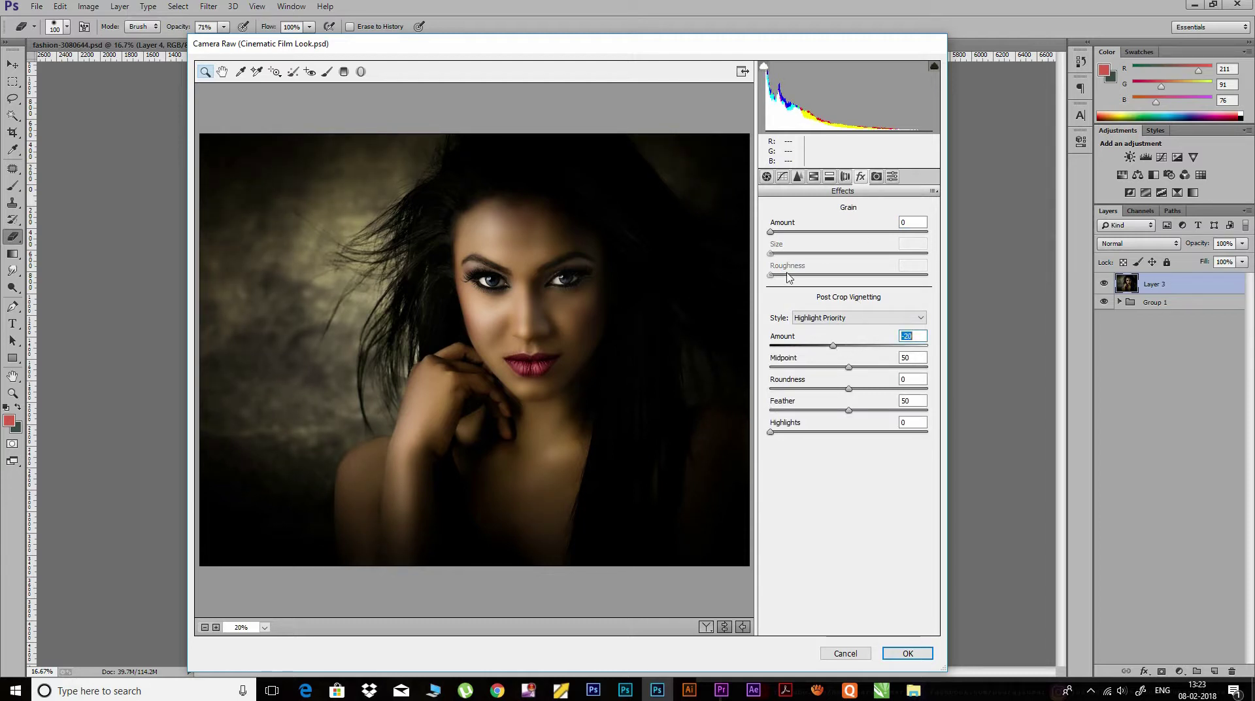
pyautogui.moveTo(848, 366); pyautogui.dragTo(866, 368)
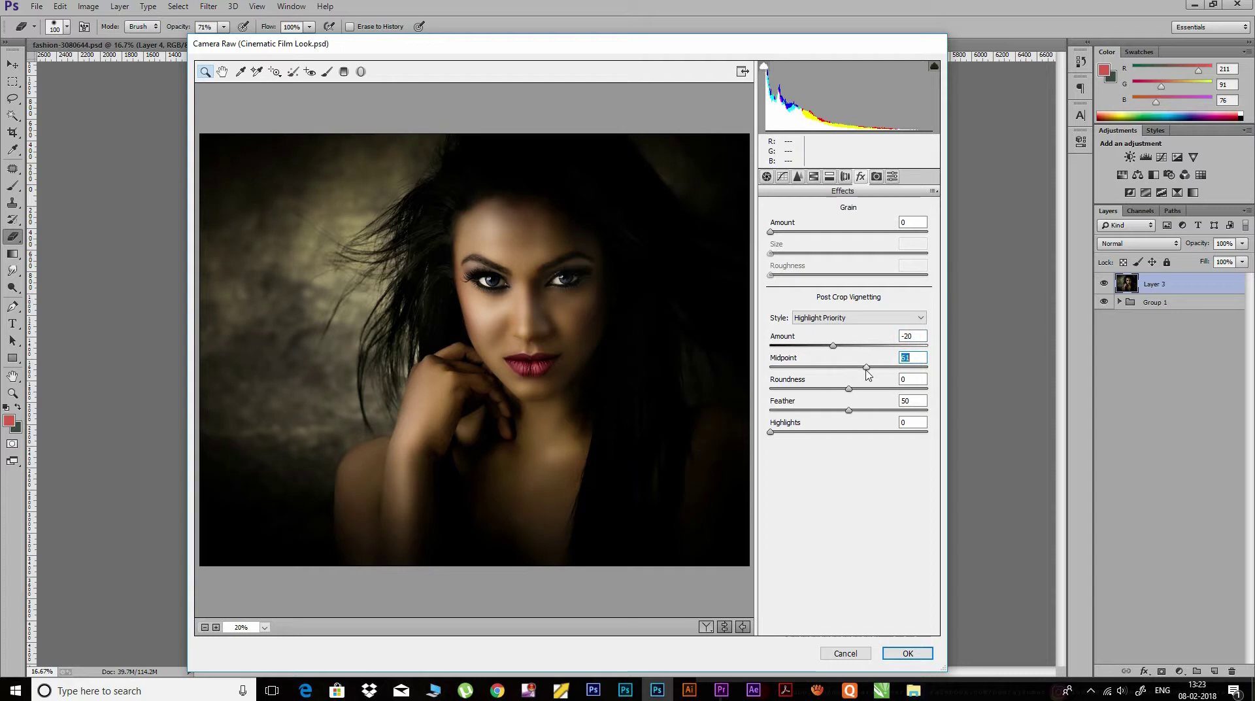
pyautogui.moveTo(848, 410); pyautogui.dragTo(914, 410)
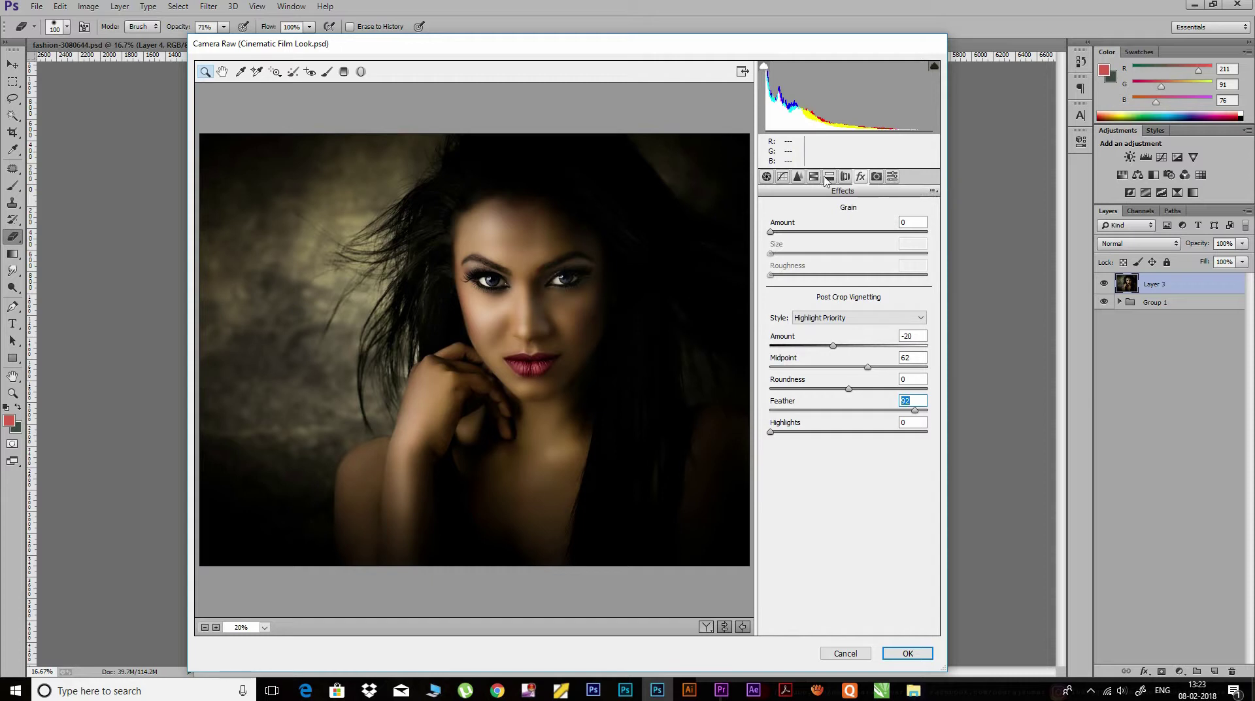
# Set luminance noise reduction 13 with detail 33, add color noise reduction, and apply the filter.
pyautogui.click(798, 177)
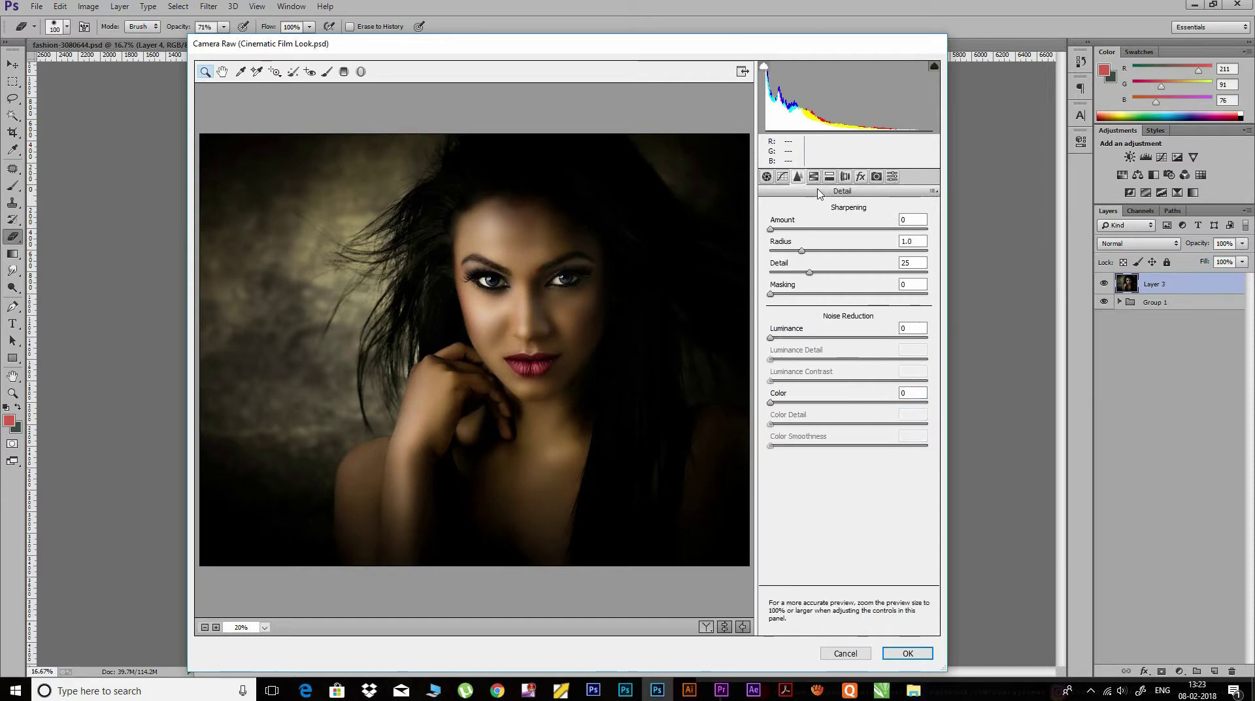
pyautogui.moveTo(769, 337); pyautogui.dragTo(822, 360)
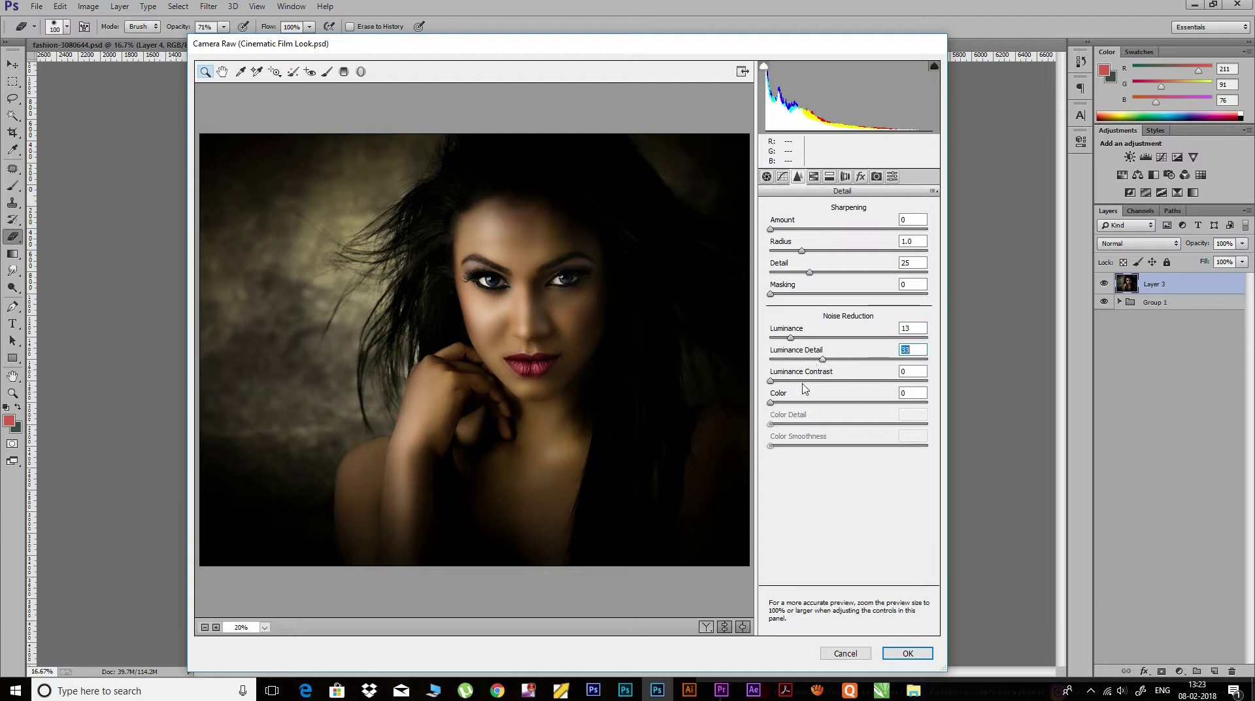
pyautogui.moveTo(772, 403); pyautogui.dragTo(793, 409)
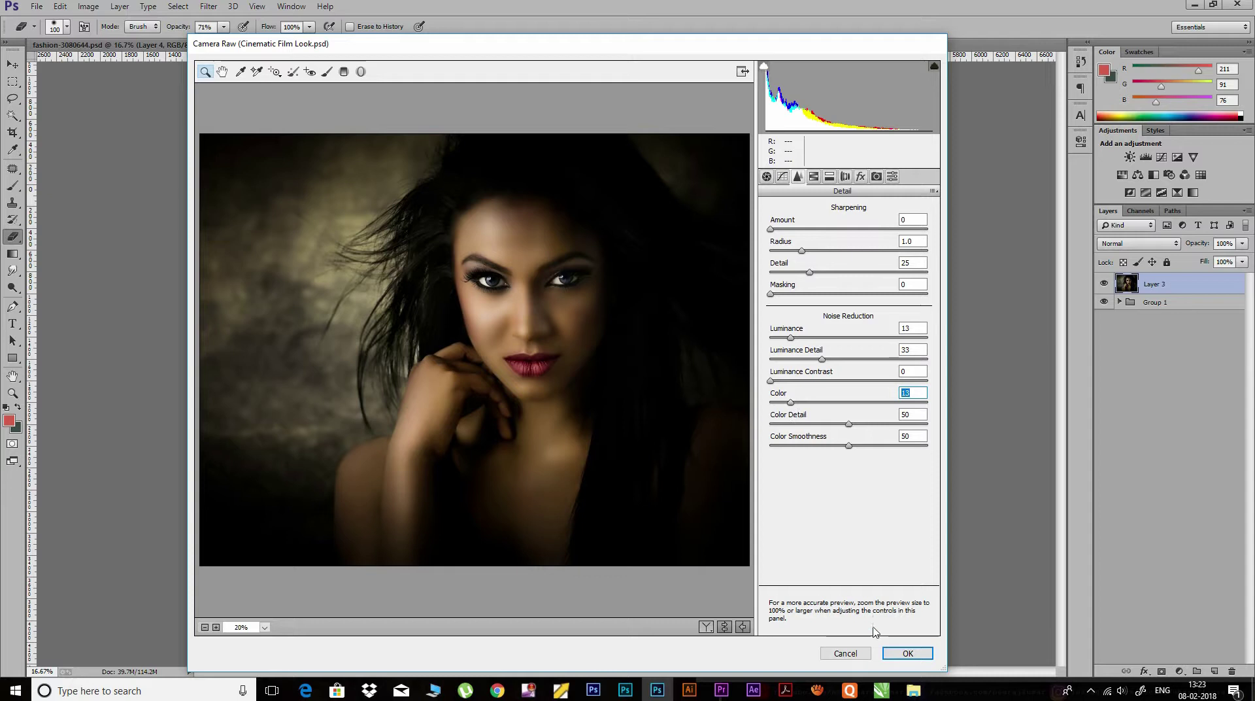
pyautogui.click(908, 652)
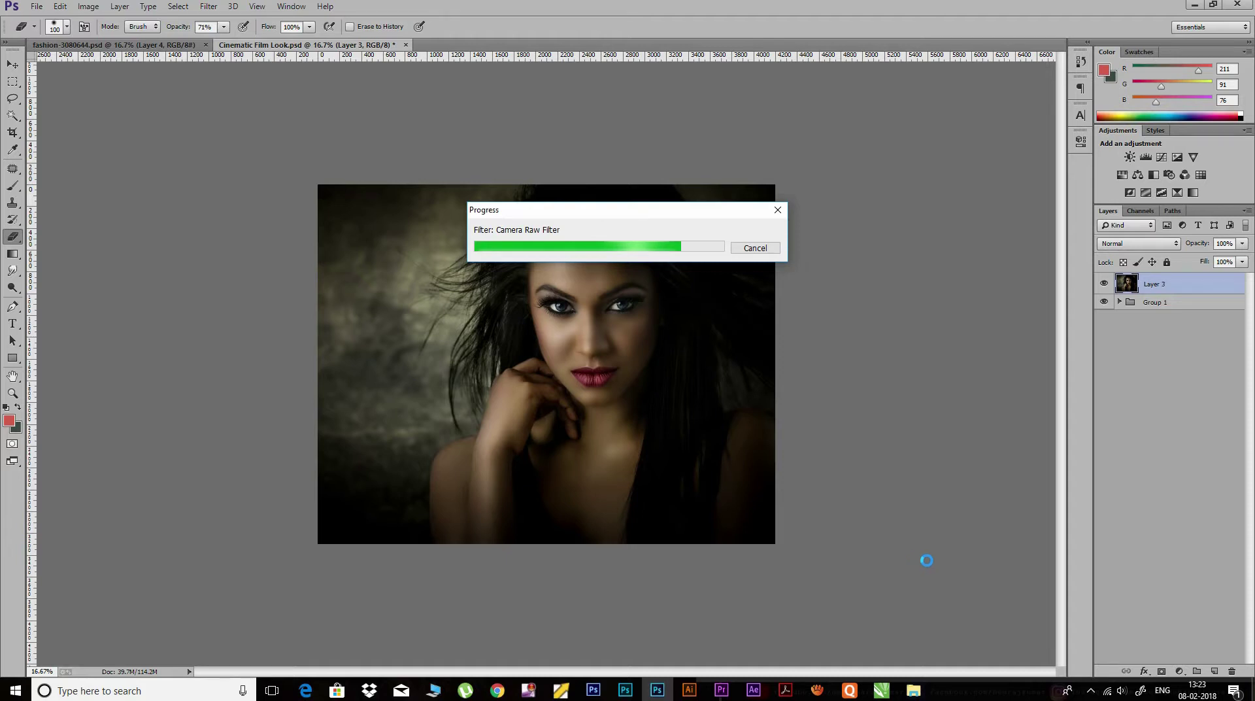
pyautogui.hotkey('ctrl', '+')
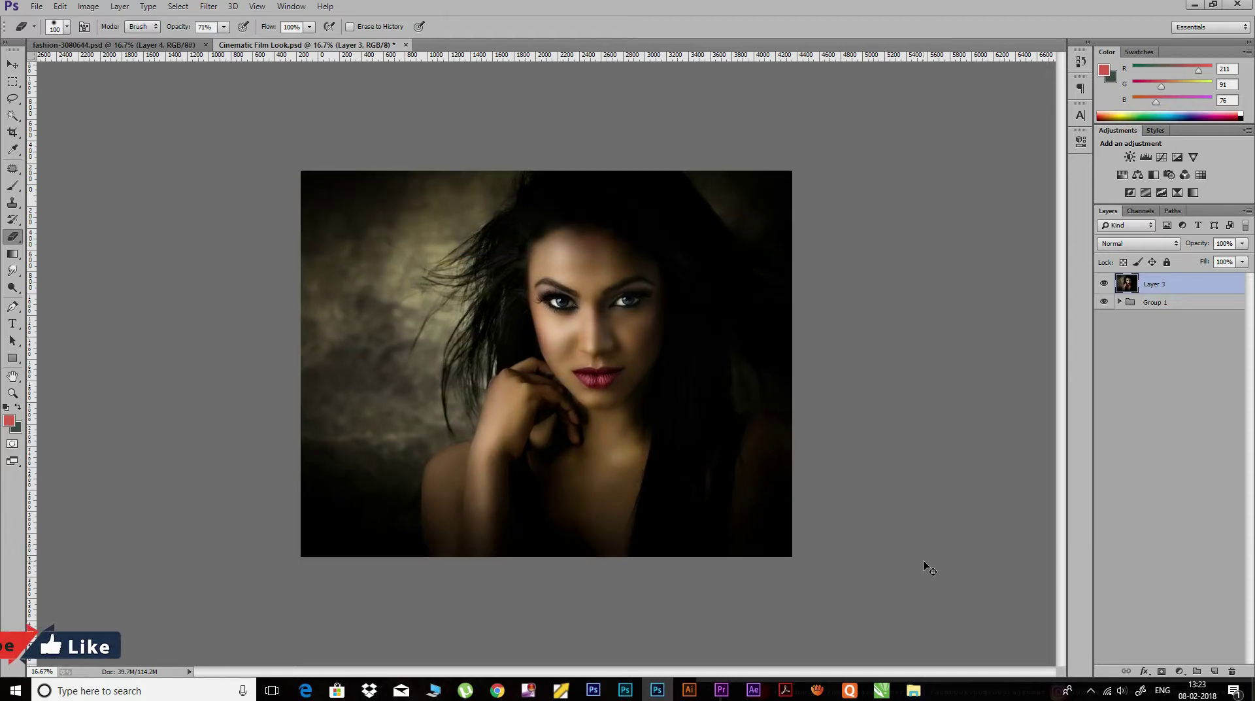
# On a new layer, paint the irises with foreground colour #383bbe using a small brush.
pyautogui.click(1214, 671)
pyautogui.press('i')
pyautogui.click(10, 420)
pyautogui.write('383bbe')
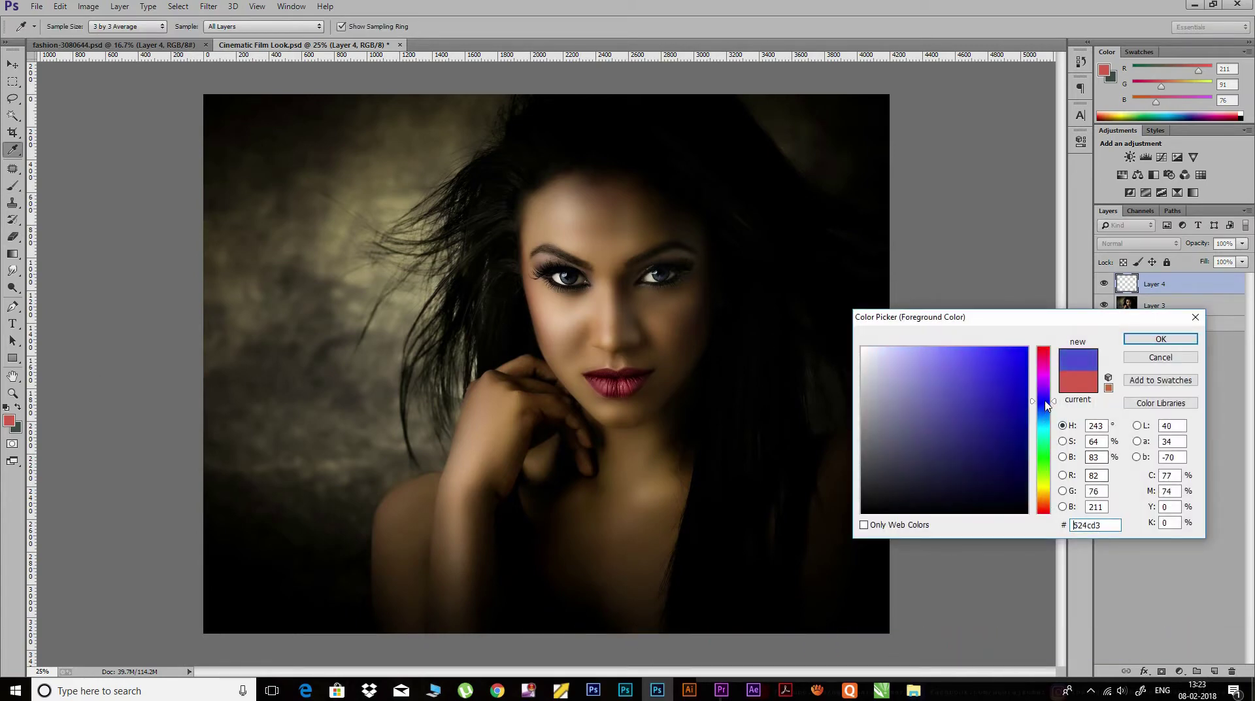
pyautogui.click(1160, 339)
pyautogui.press('b')
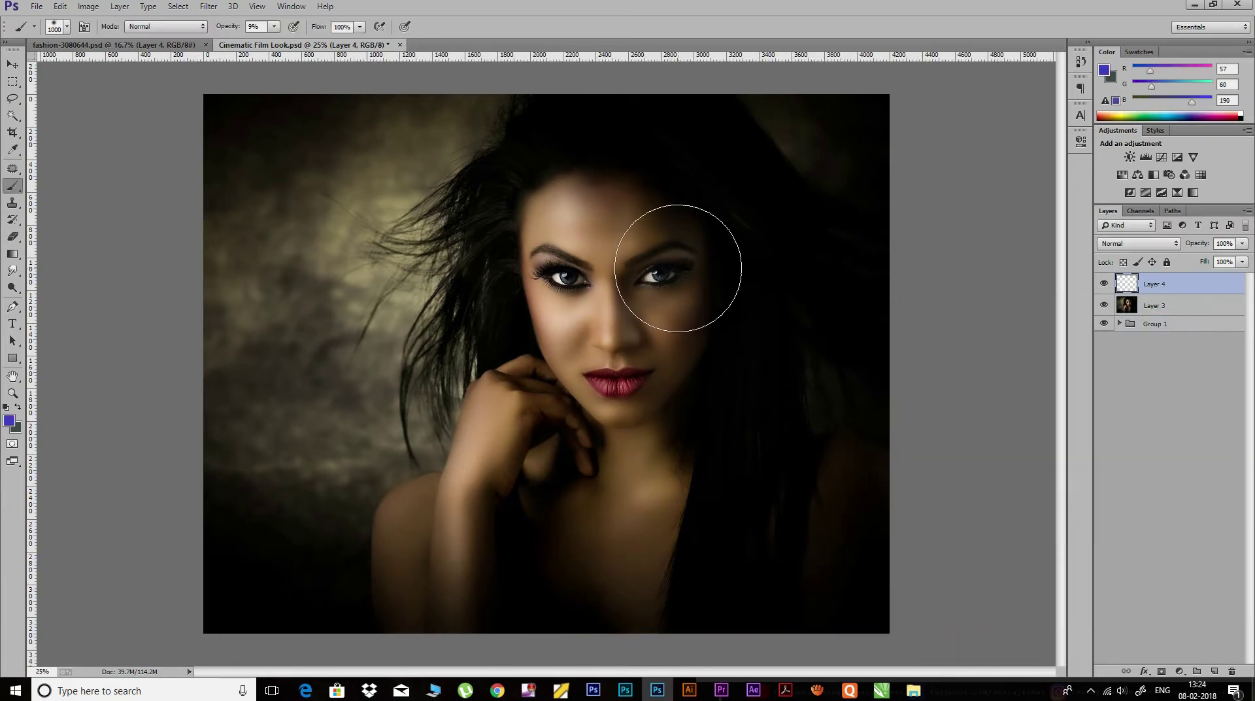
pyautogui.hotkey('ctrl', '+')
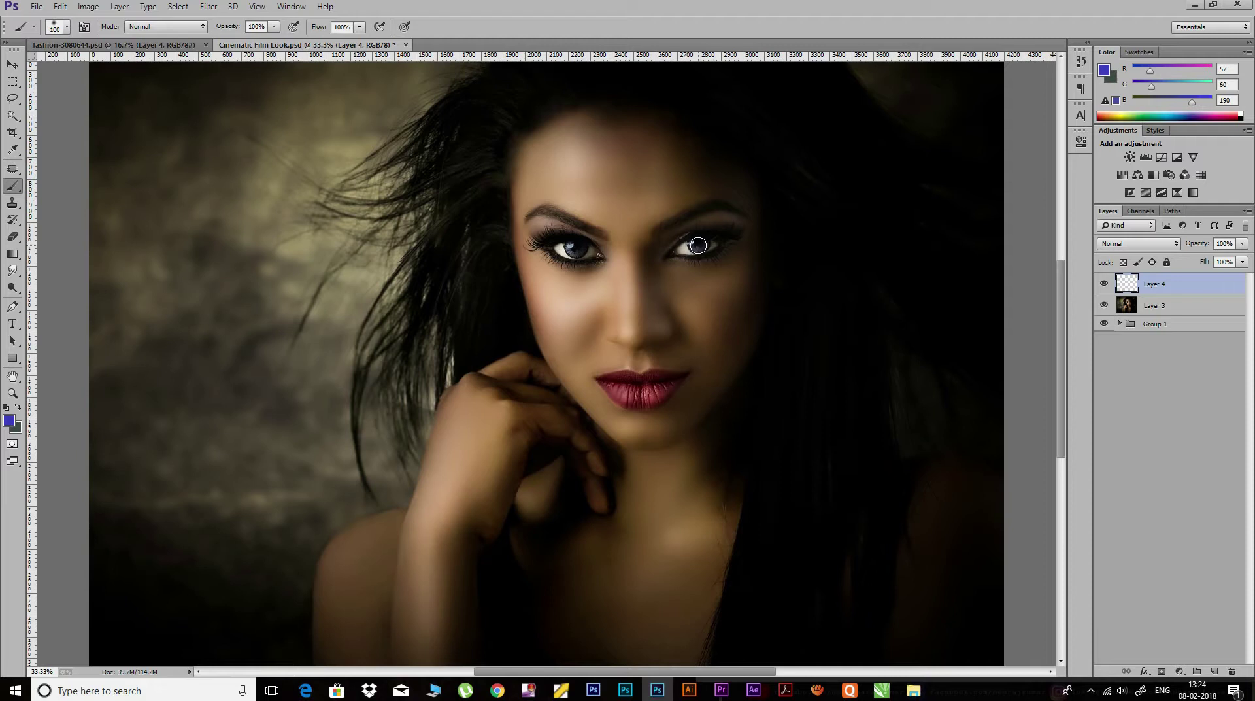
pyautogui.press('[')
pyautogui.click(569, 245)
# After trying Screen and Overlay, blend the iris layer as Soft Light at 40% opacity.
pyautogui.click(1114, 248)
pyautogui.click(1113, 349)
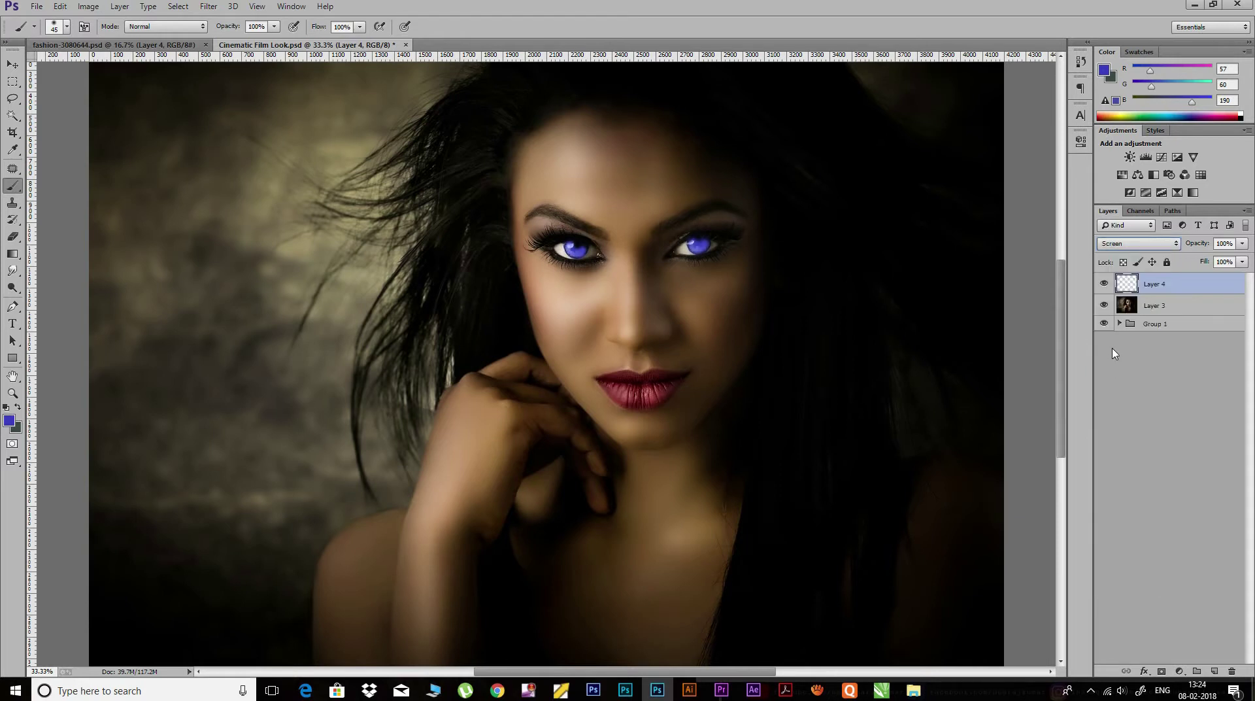
pyautogui.click(1113, 248)
pyautogui.click(1117, 394)
pyautogui.click(1138, 244)
pyautogui.click(1119, 404)
pyautogui.hotkey('ctrl', '-')
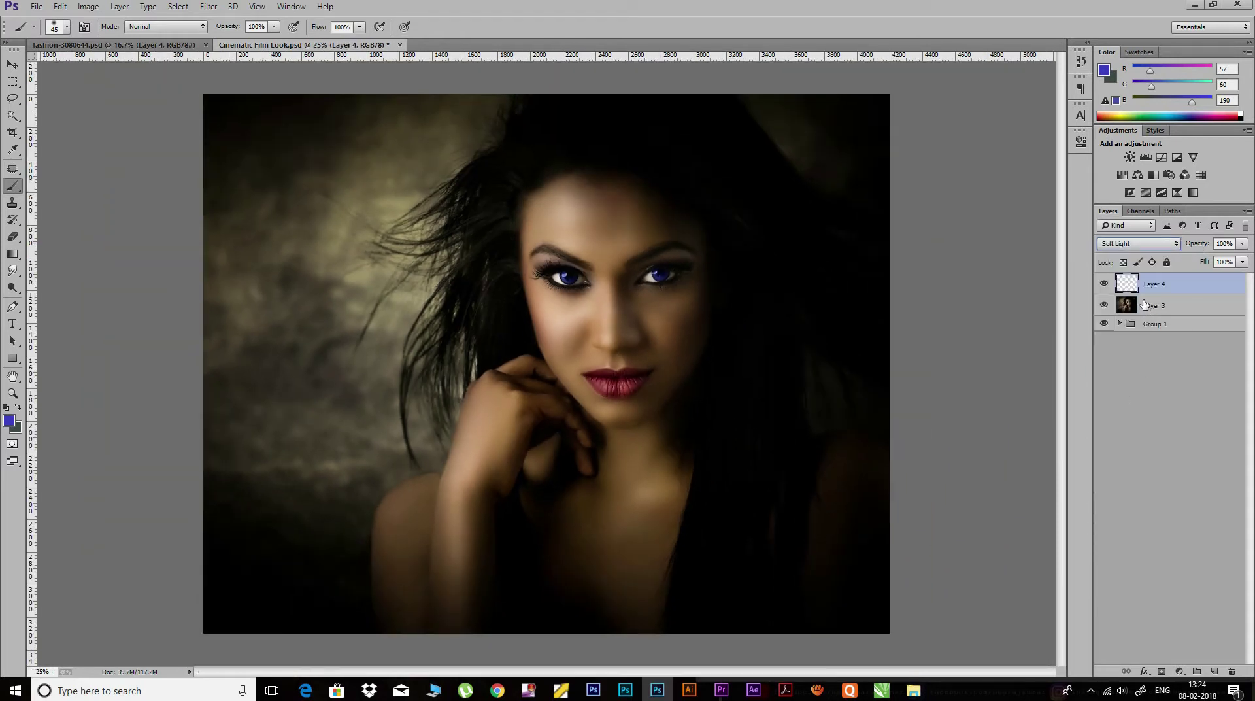
pyautogui.hotkey('ctrl', '-')
pyautogui.moveTo(1202, 247); pyautogui.dragTo(1178, 245)
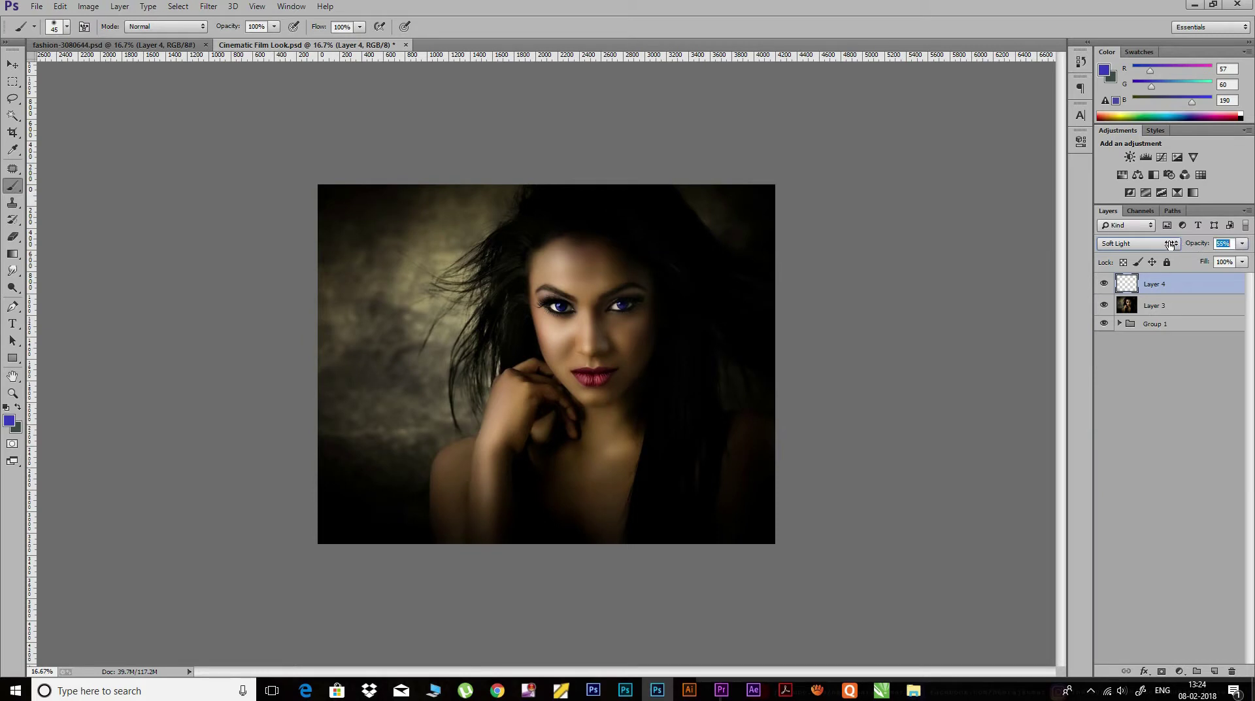
pyautogui.moveTo(1160, 245); pyautogui.dragTo(1190, 245)
pyautogui.hotkey('ctrl', '+')
pyautogui.hotkey('ctrl', '+')
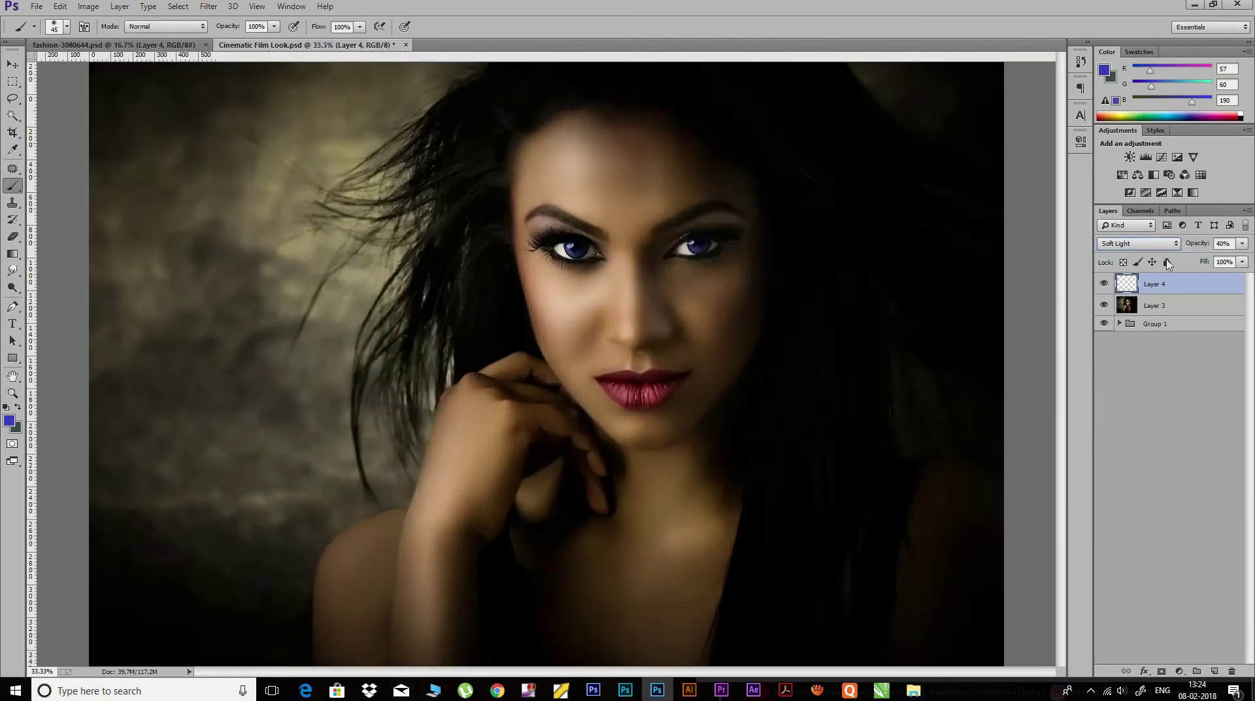
pyautogui.click(1215, 670)
# Set the foreground to pure white and paint highlight strokes on the lower lip.
pyautogui.press('x')
pyautogui.click(9, 420)
pyautogui.click(863, 343)
pyautogui.click(1155, 336)
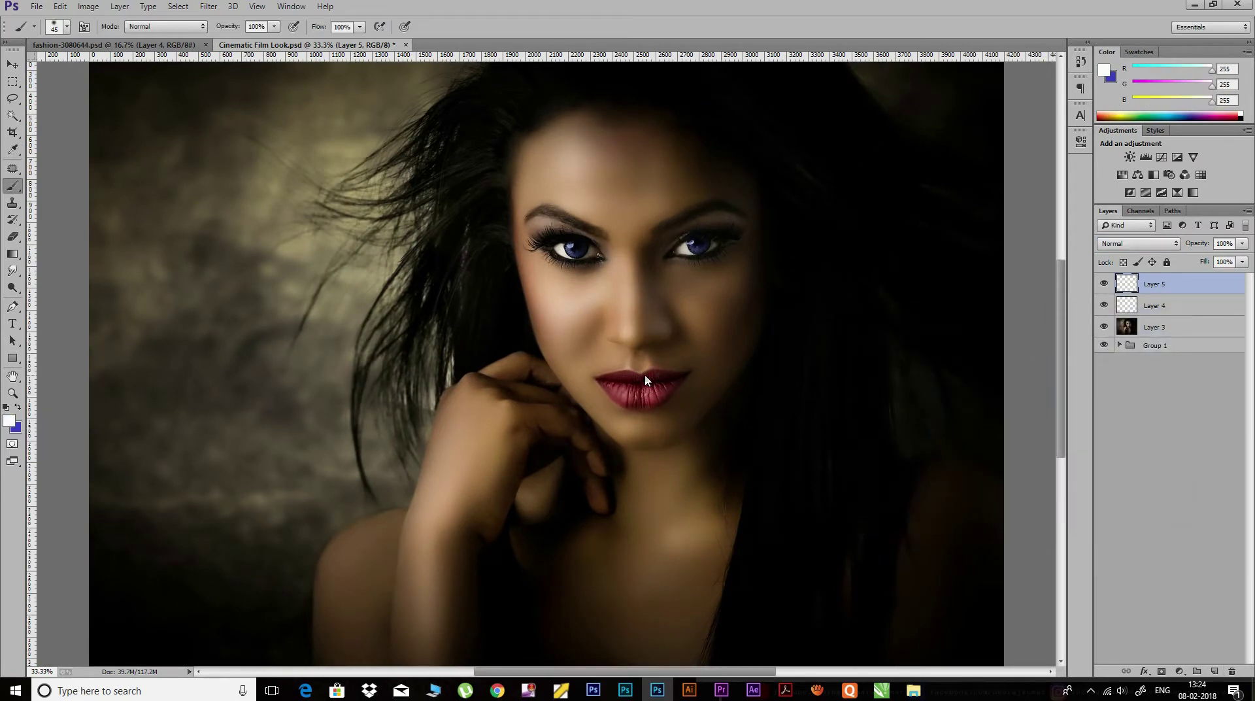
pyautogui.moveTo(624, 387)
pyautogui.mouseDown()
pyautogui.moveTo(623, 400)
pyautogui.moveTo(650, 404)
pyautogui.mouseUp()
# Soften the lip highlights with a Gaussian Blur.
pyautogui.click(208, 6)
pyautogui.click(151, 243)
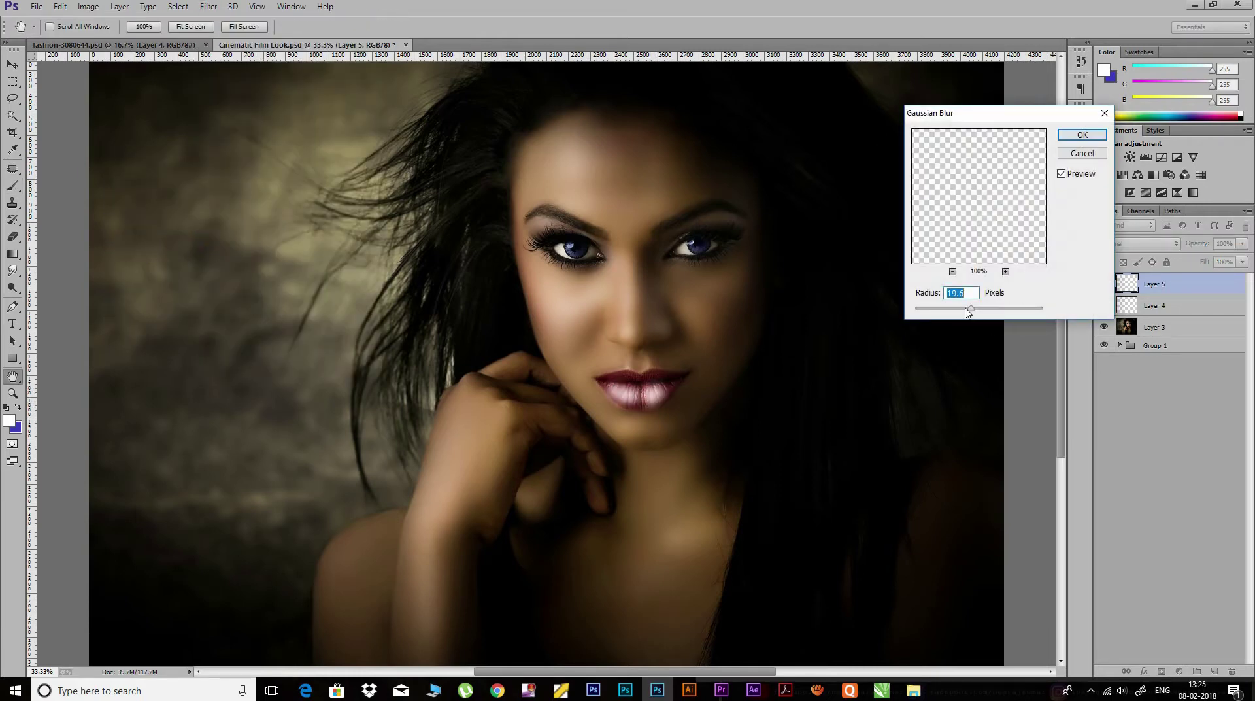
pyautogui.click(1082, 135)
# Blend the lip gloss layer as Overlay at 65% opacity.
pyautogui.click(1138, 243)
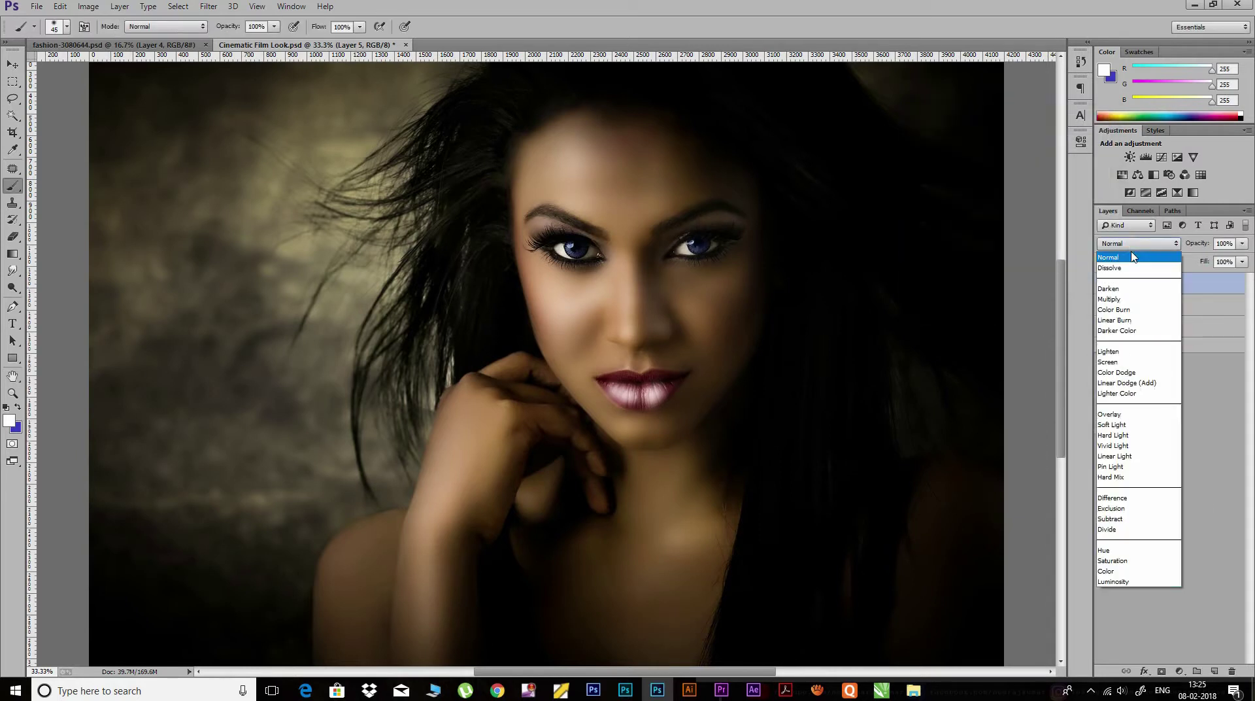
pyautogui.click(1111, 426)
pyautogui.click(1138, 243)
pyautogui.click(1109, 416)
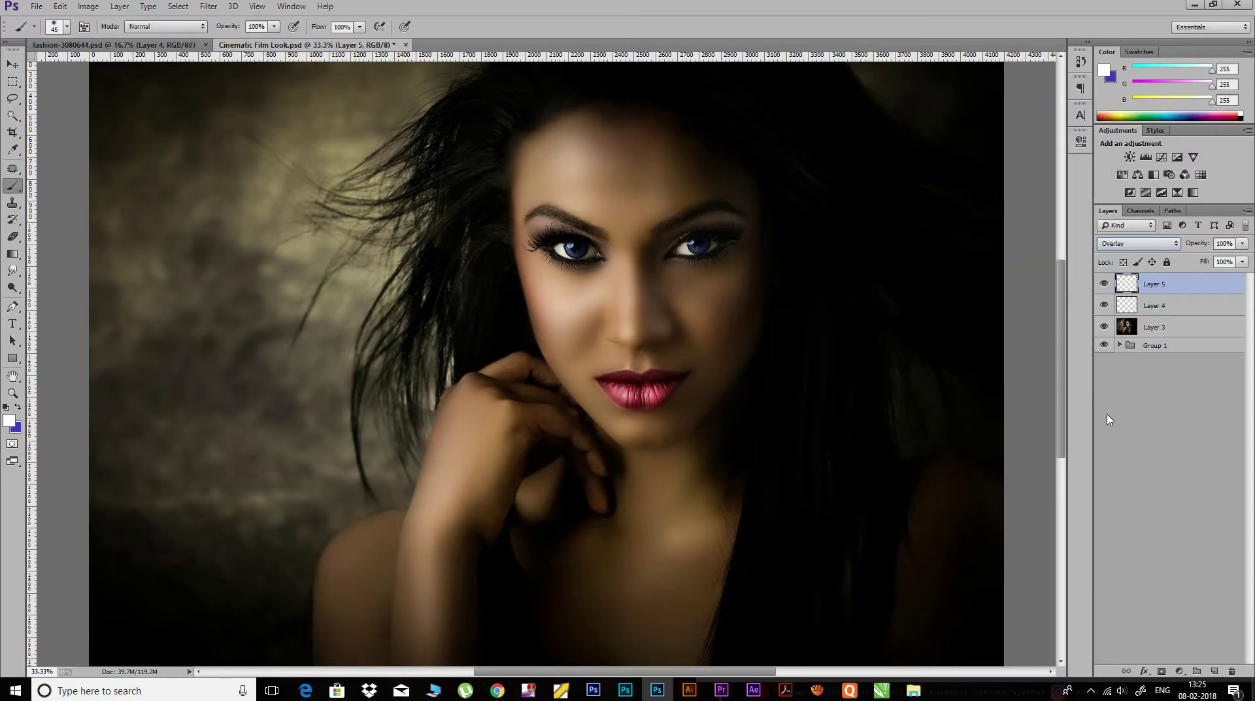
pyautogui.moveTo(1191, 245); pyautogui.dragTo(1193, 245)
pyautogui.hotkey('ctrl', '-')
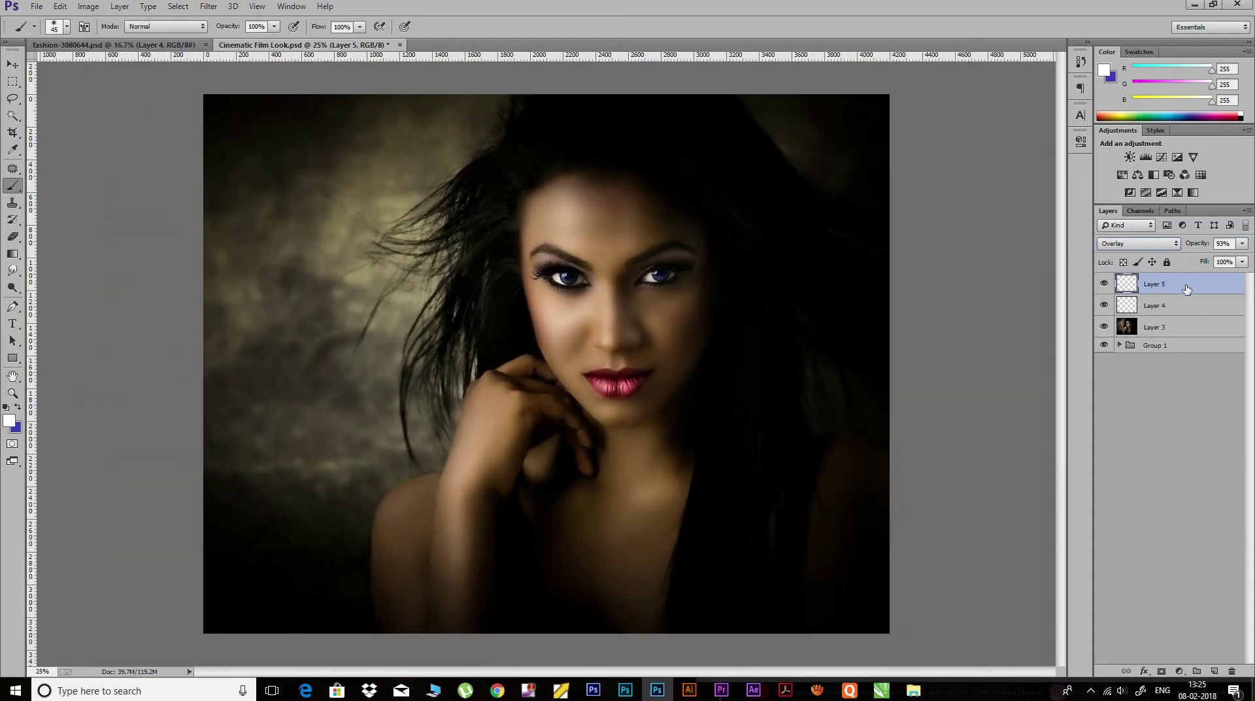
pyautogui.moveTo(1200, 247); pyautogui.dragTo(1193, 260)
# Merge Layers 3 and 4, then add a Color Balance with midtones -14, +9, +28.
pyautogui.keyDown('shift'); pyautogui.click(1162, 328); pyautogui.keyUp('shift')
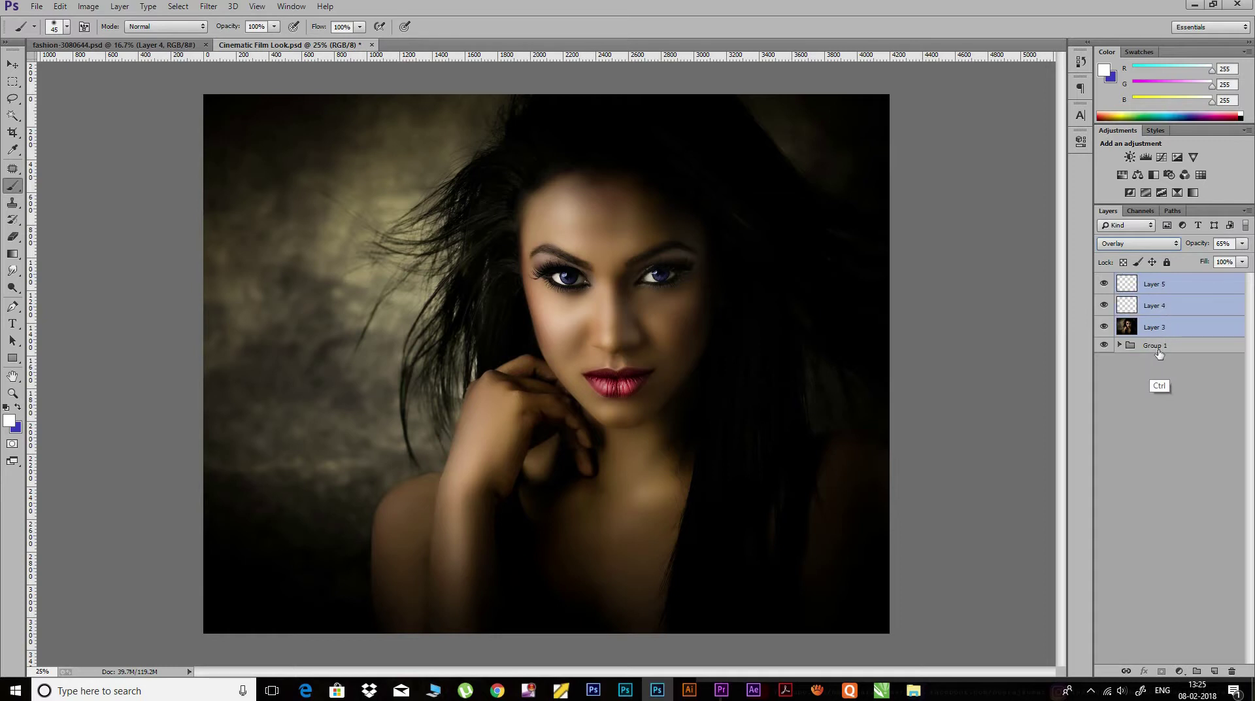
pyautogui.hotkey('ctrl', 'e')
pyautogui.click(1179, 672)
pyautogui.click(1170, 528)
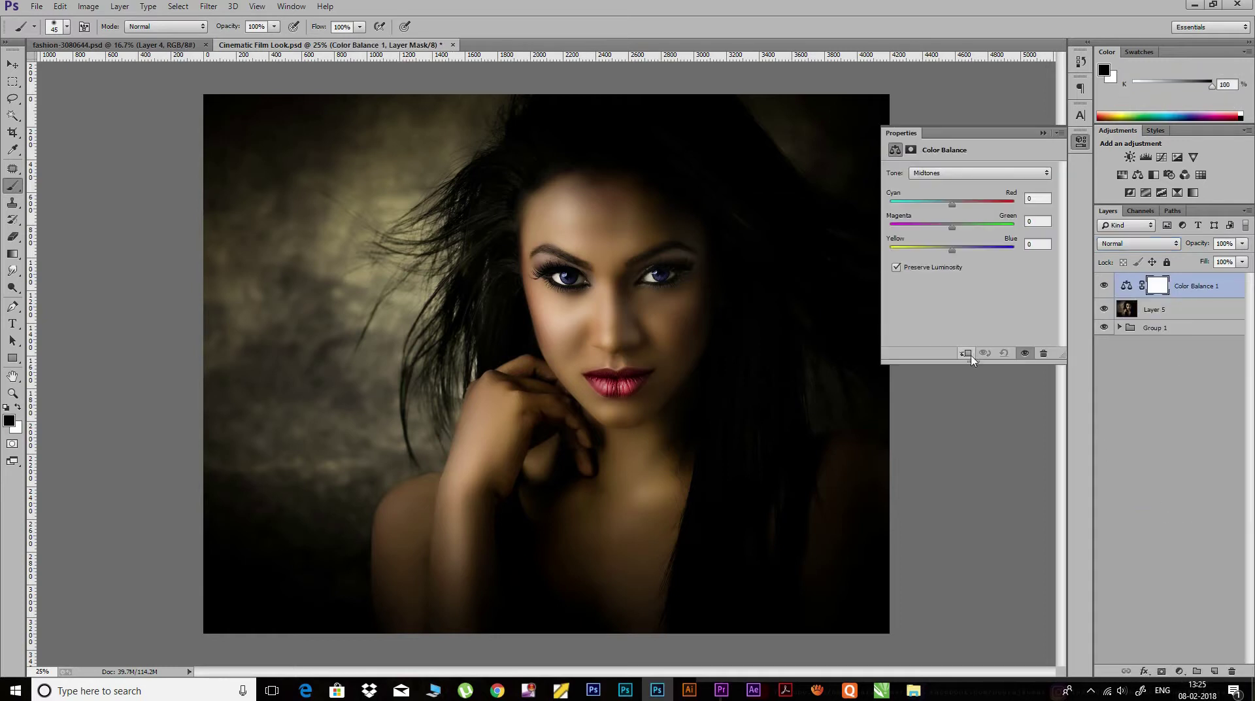
pyautogui.moveTo(952, 202); pyautogui.dragTo(944, 206)
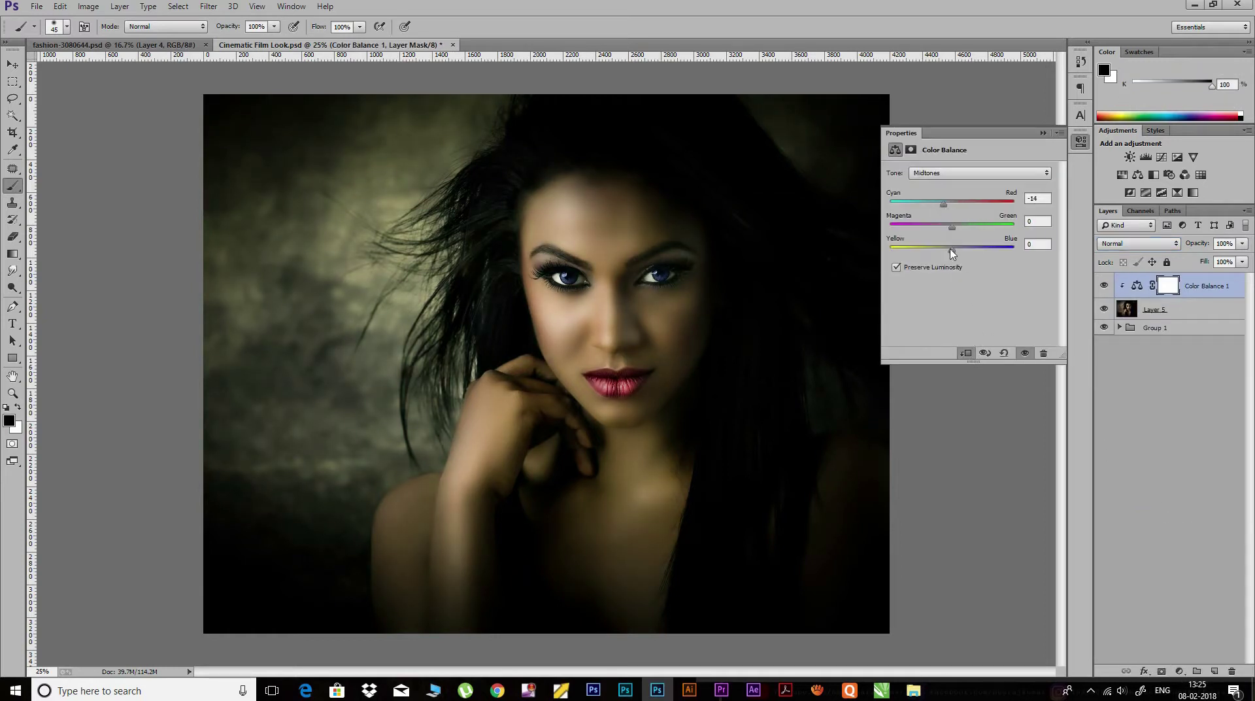
pyautogui.moveTo(953, 253)
pyautogui.mouseDown()
pyautogui.moveTo(970, 255)
pyautogui.moveTo(958, 227)
pyautogui.mouseUp()
# Set the Color Balance shadows to -2, 0, -15.
pyautogui.click(945, 173)
pyautogui.click(929, 183)
pyautogui.moveTo(952, 249); pyautogui.dragTo(936, 251)
pyautogui.moveTo(953, 205); pyautogui.dragTo(951, 206)
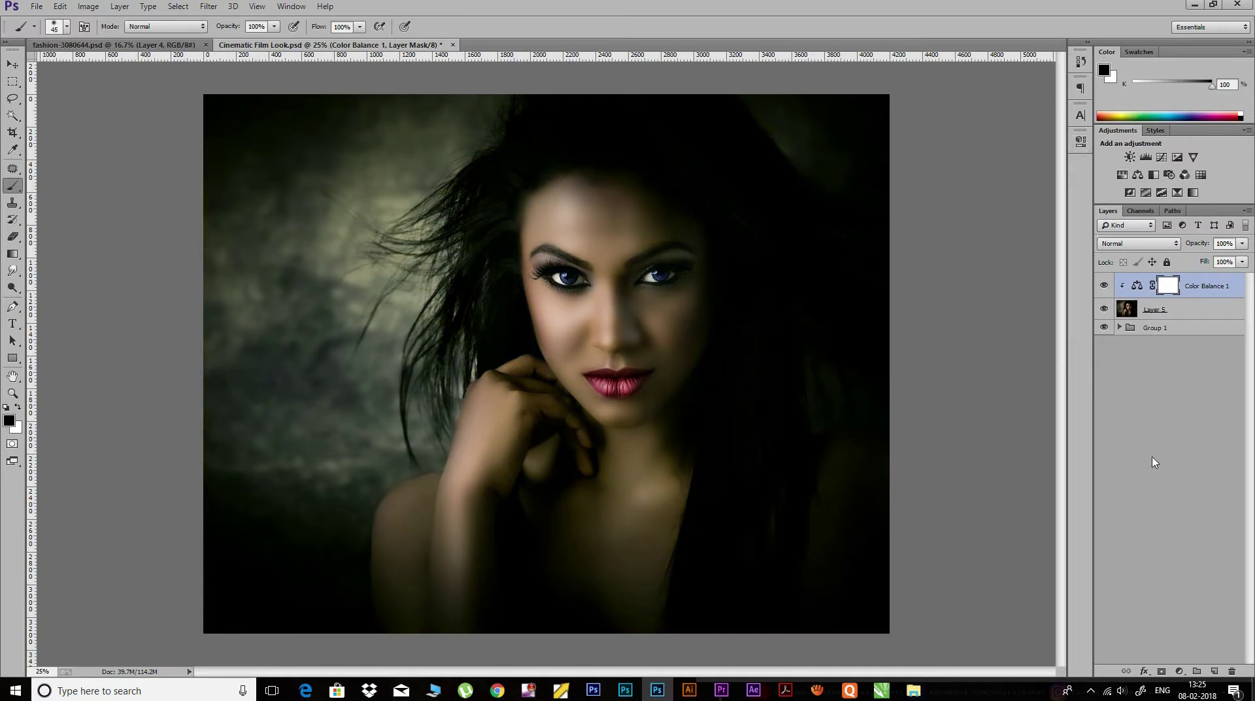
pyautogui.click(1180, 671)
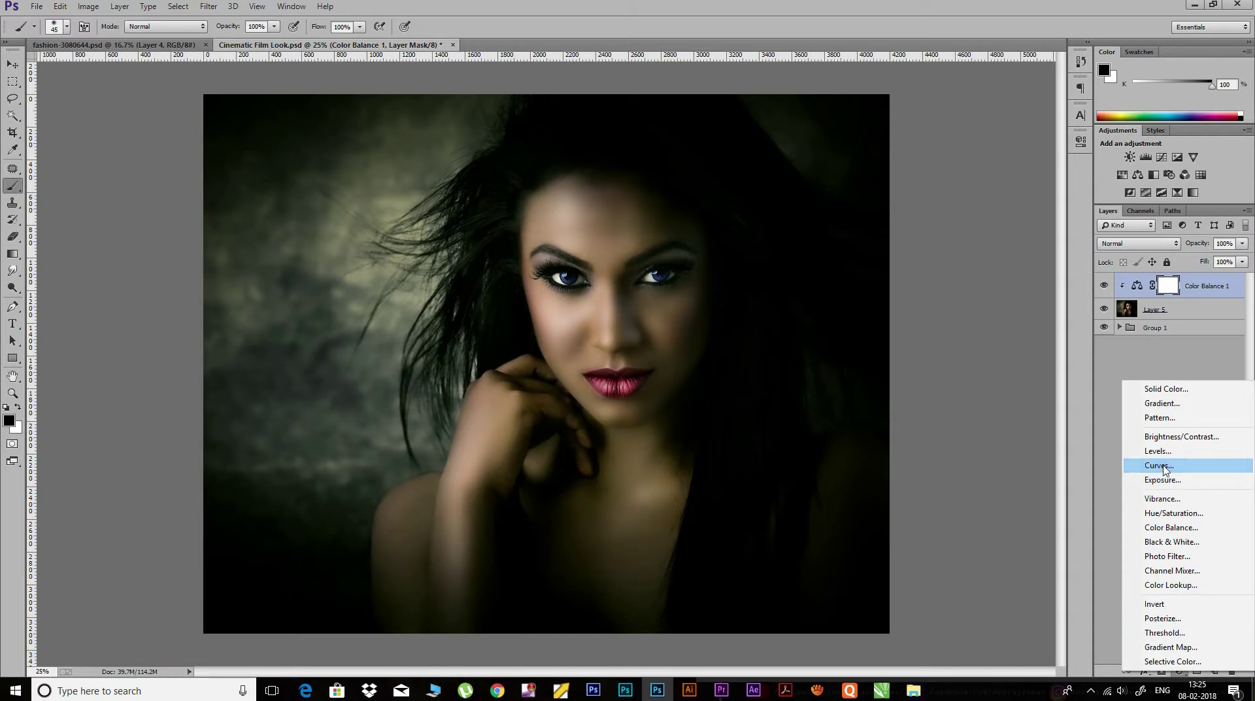
# Add a Curves adjustment and pull down the Blue channel midtones.
pyautogui.click(1164, 465)
pyautogui.click(961, 190)
pyautogui.click(931, 240)
pyautogui.moveTo(1045, 205); pyautogui.dragTo(1032, 204)
pyautogui.moveTo(915, 333); pyautogui.dragTo(902, 325)
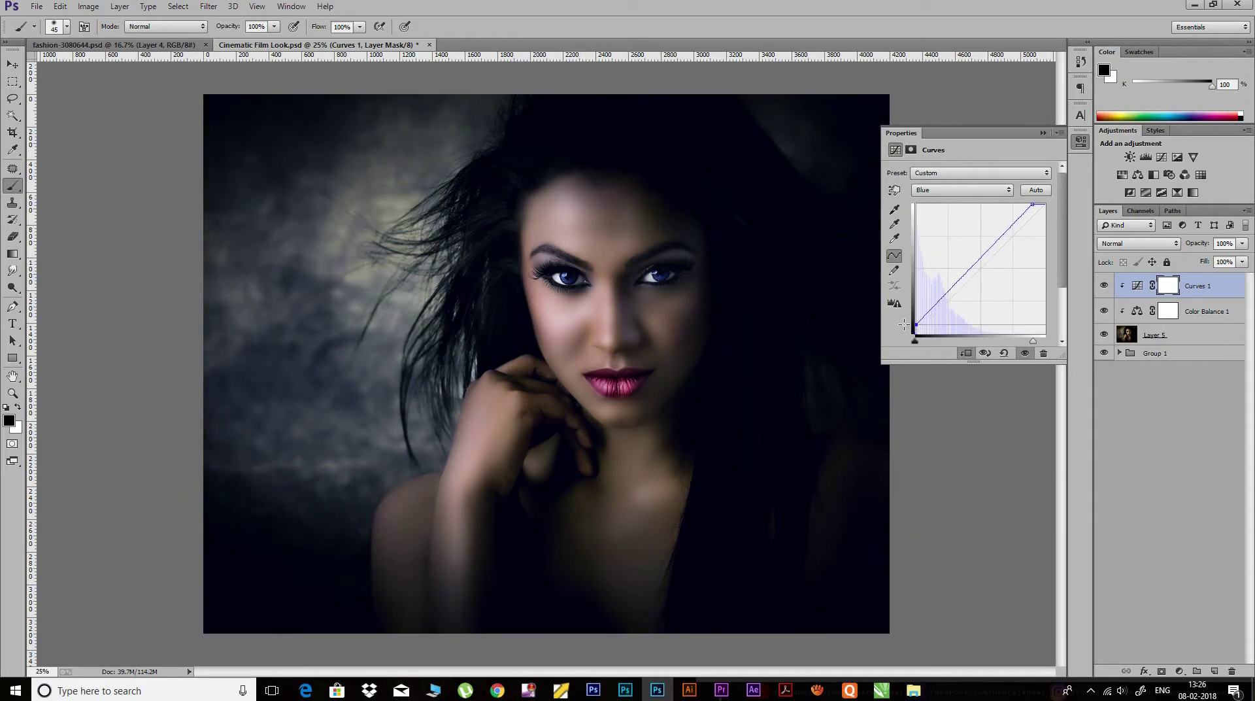
pyautogui.moveTo(978, 260); pyautogui.dragTo(978, 268)
# Bend the Red curve into an S-shape with lowered midtones, then test the Green curve.
pyautogui.click(961, 189)
pyautogui.click(933, 214)
pyautogui.moveTo(1045, 206); pyautogui.dragTo(1048, 206)
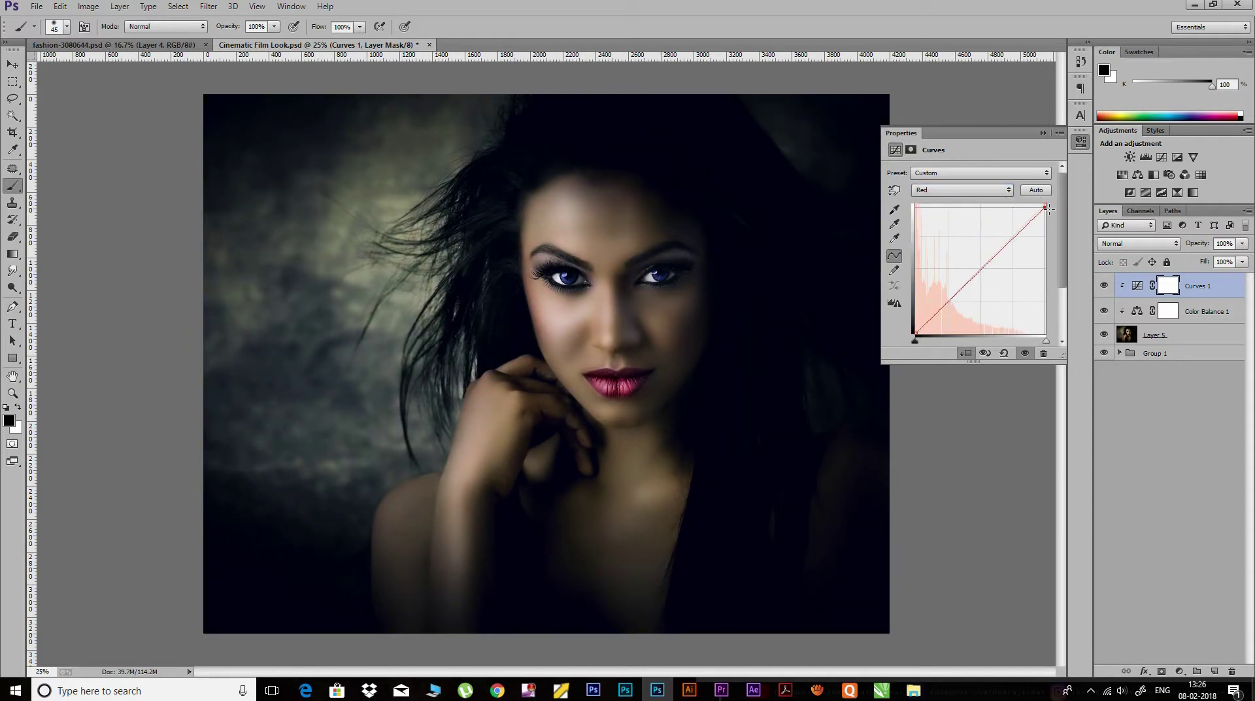
pyautogui.moveTo(978, 269); pyautogui.dragTo(977, 278)
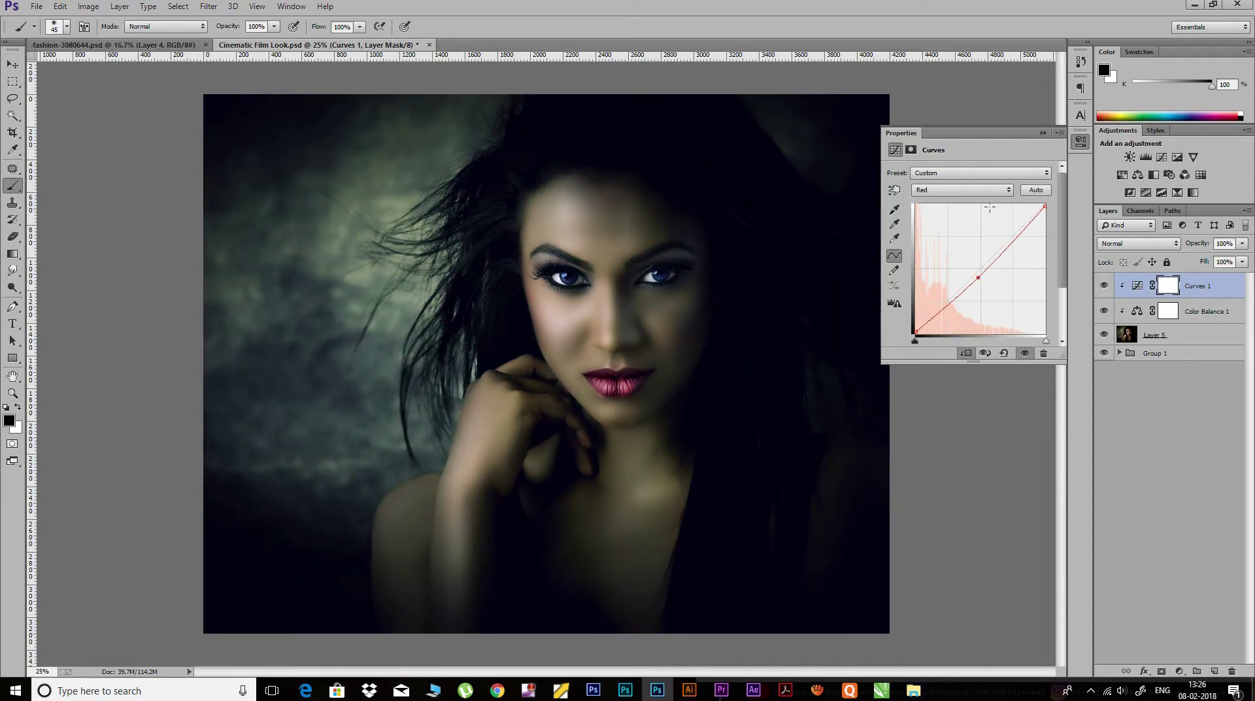
pyautogui.moveTo(995, 266)
pyautogui.mouseDown()
pyautogui.moveTo(989, 286)
pyautogui.moveTo(974, 189)
pyautogui.mouseUp()
pyautogui.click(974, 188)
pyautogui.click(935, 229)
pyautogui.click(1036, 204)
pyautogui.moveTo(917, 338); pyautogui.dragTo(914, 340)
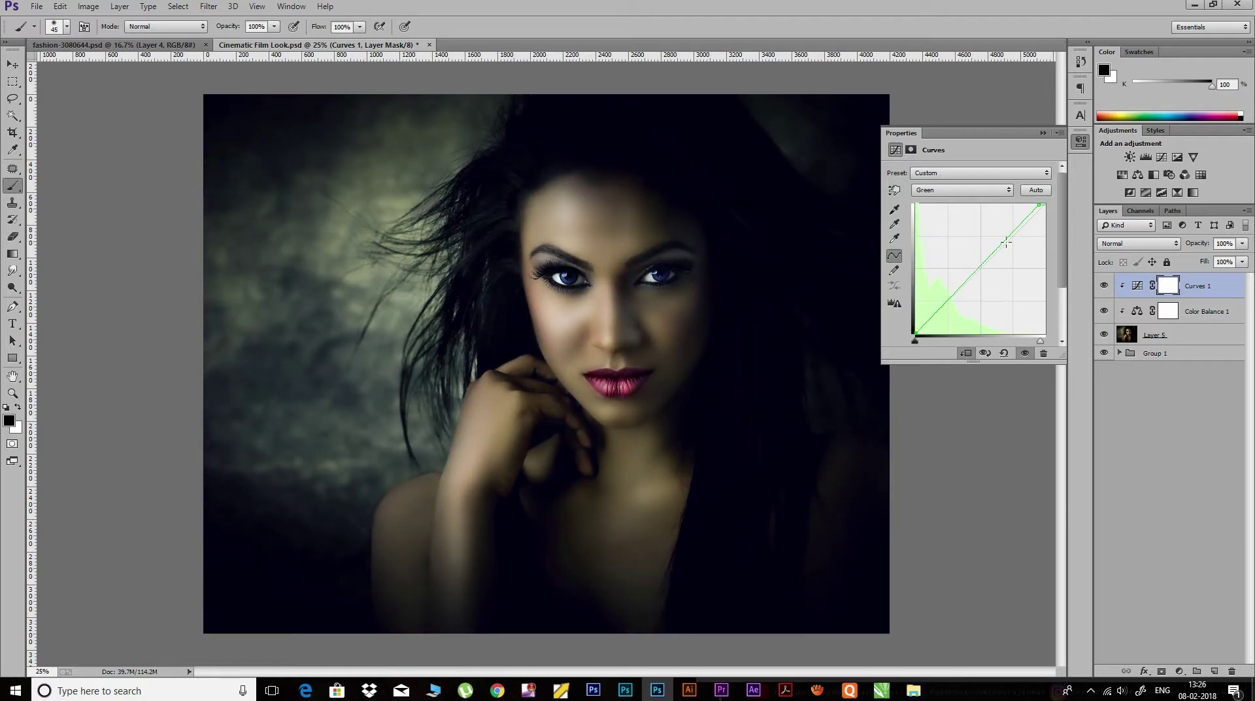
# Add a Cooling Filter (LBB) Photo Filter at 19% density, then select Layer 5.
pyautogui.click(1179, 671)
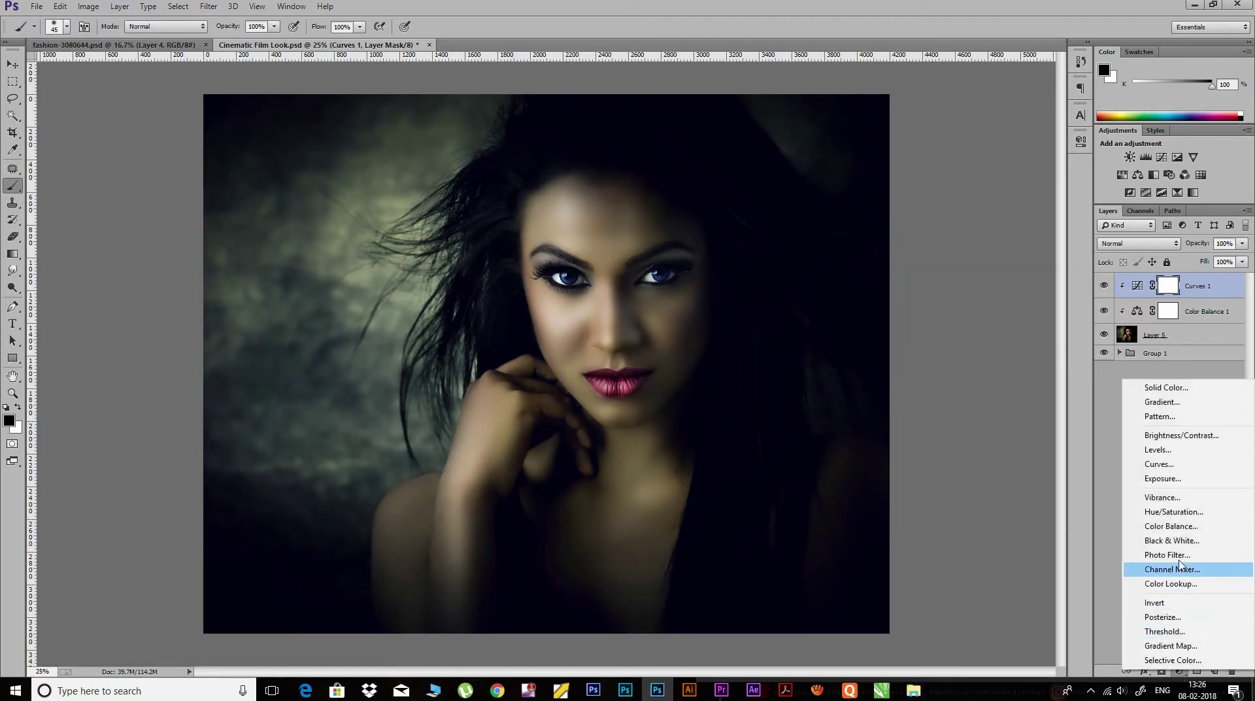
pyautogui.click(1181, 559)
pyautogui.click(954, 174)
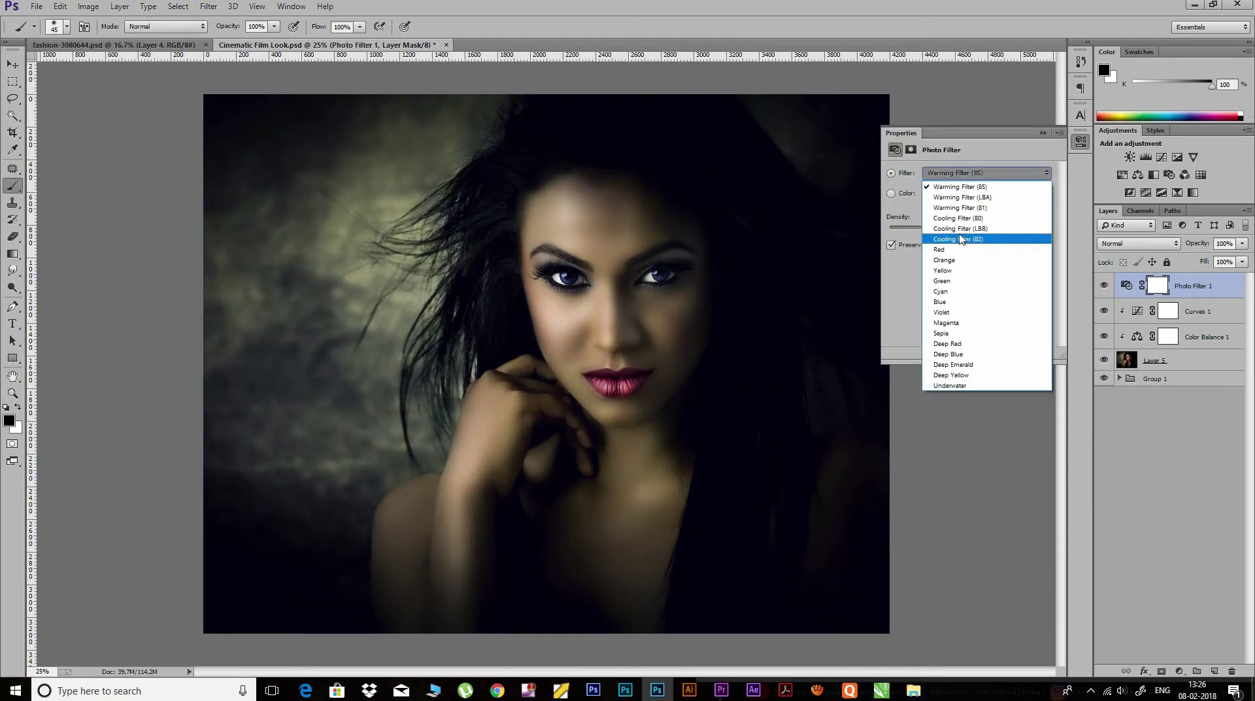
pyautogui.click(979, 239)
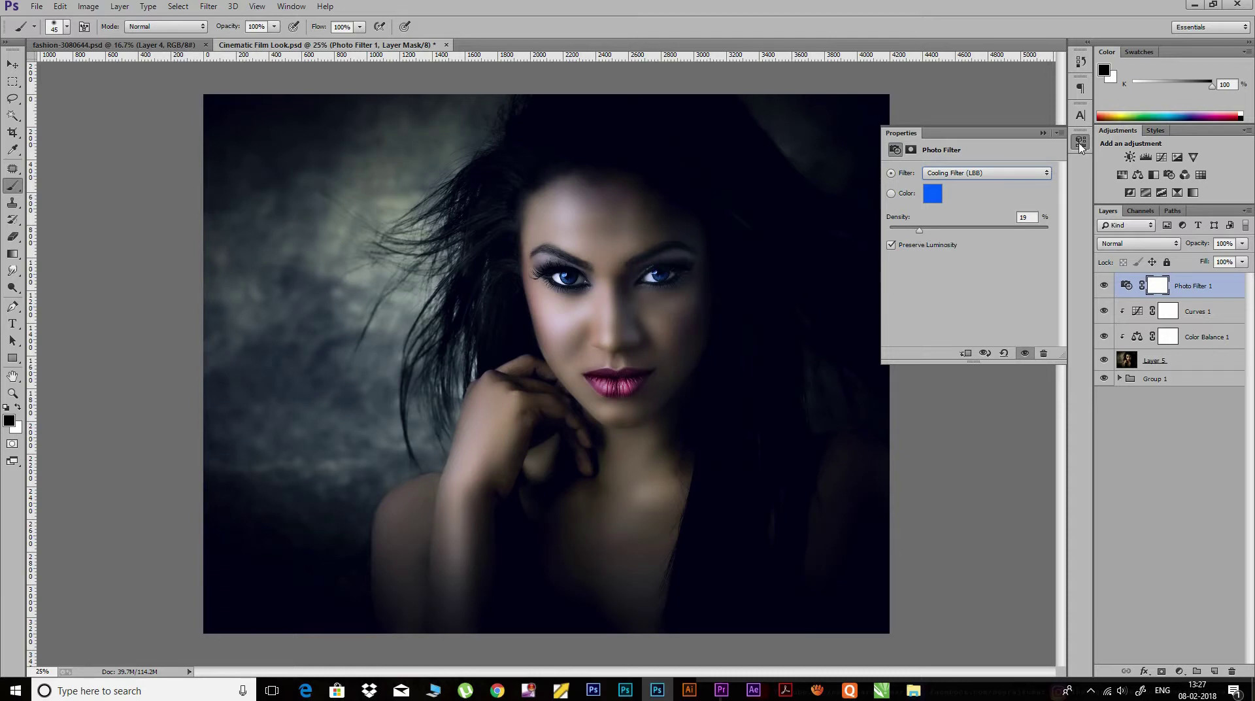
pyautogui.click(1079, 144)
pyautogui.click(1183, 362)
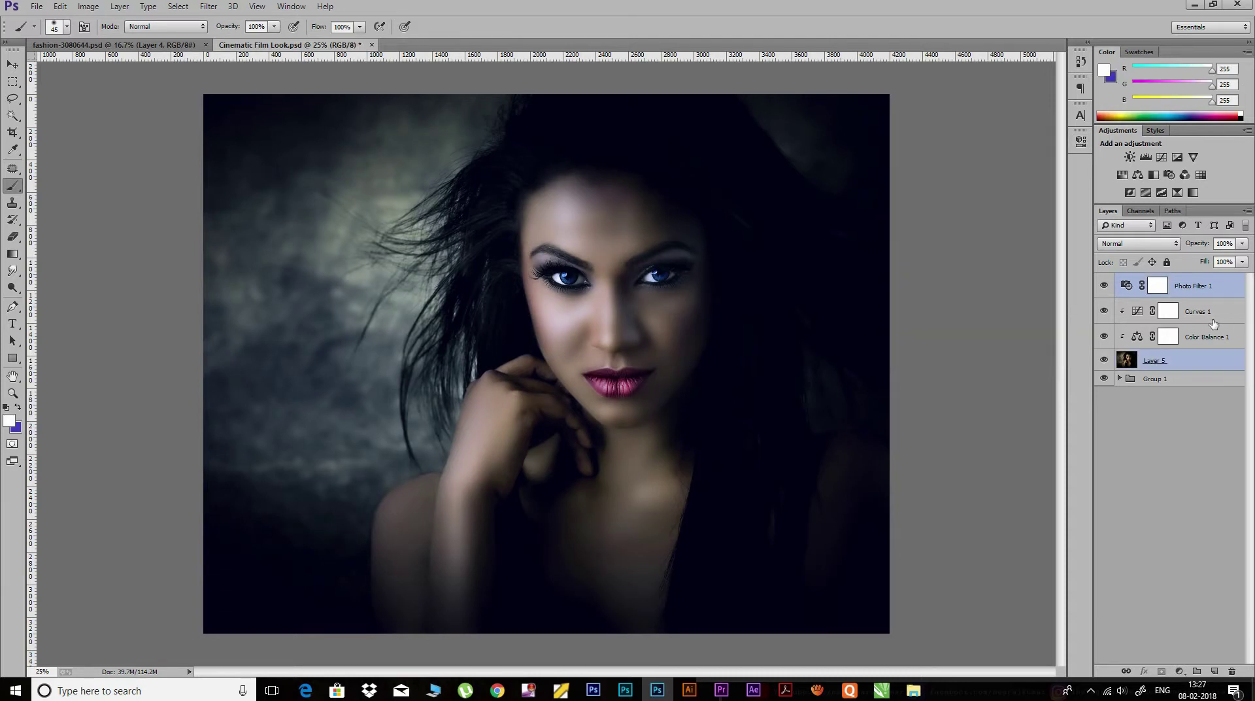
# Add a Gradient Fill layer whose end colour stop is light blue.
pyautogui.click(1179, 670)
pyautogui.click(1151, 409)
pyautogui.click(1062, 319)
pyautogui.click(1148, 356)
pyautogui.click(965, 408)
pyautogui.moveTo(1044, 389); pyautogui.dragTo(1045, 413)
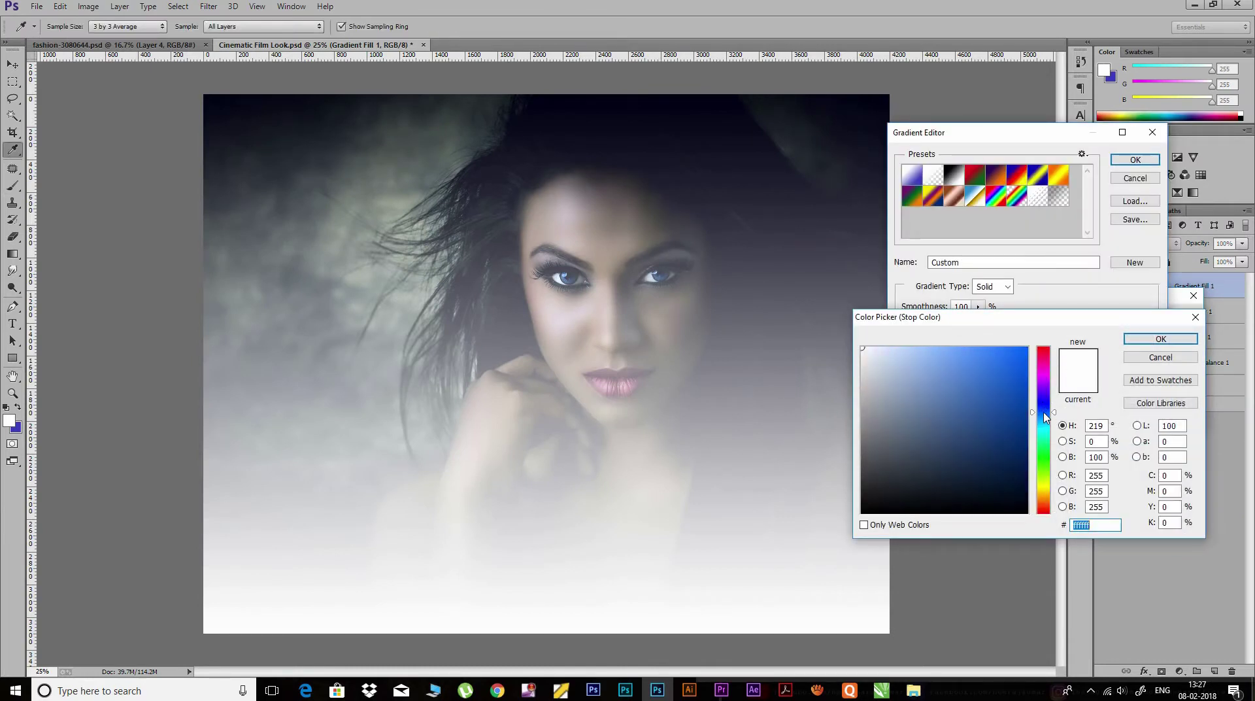
pyautogui.click(962, 367)
pyautogui.click(1160, 339)
pyautogui.click(1135, 160)
# Make it a reversed radial glow at 110% scale in the upper-left, at 76% opacity.
pyautogui.click(1072, 339)
pyautogui.click(1064, 359)
pyautogui.click(1049, 405)
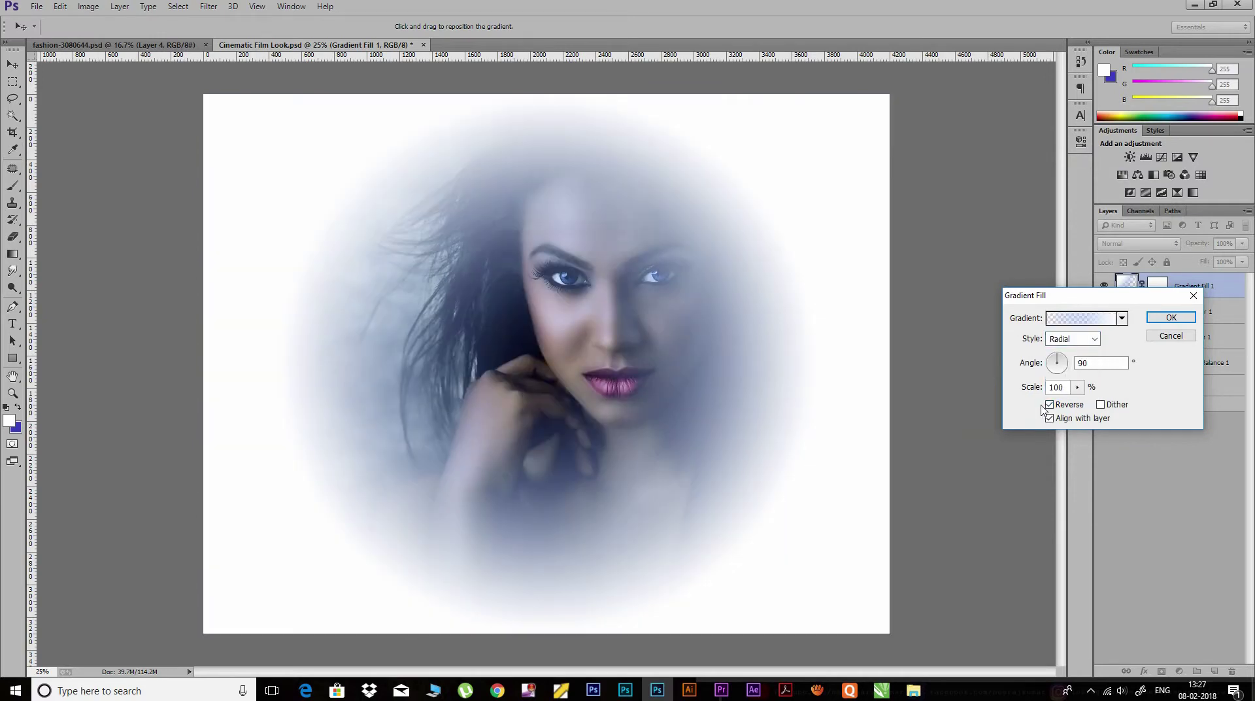
pyautogui.click(1049, 405)
pyautogui.moveTo(680, 358); pyautogui.dragTo(426, 266)
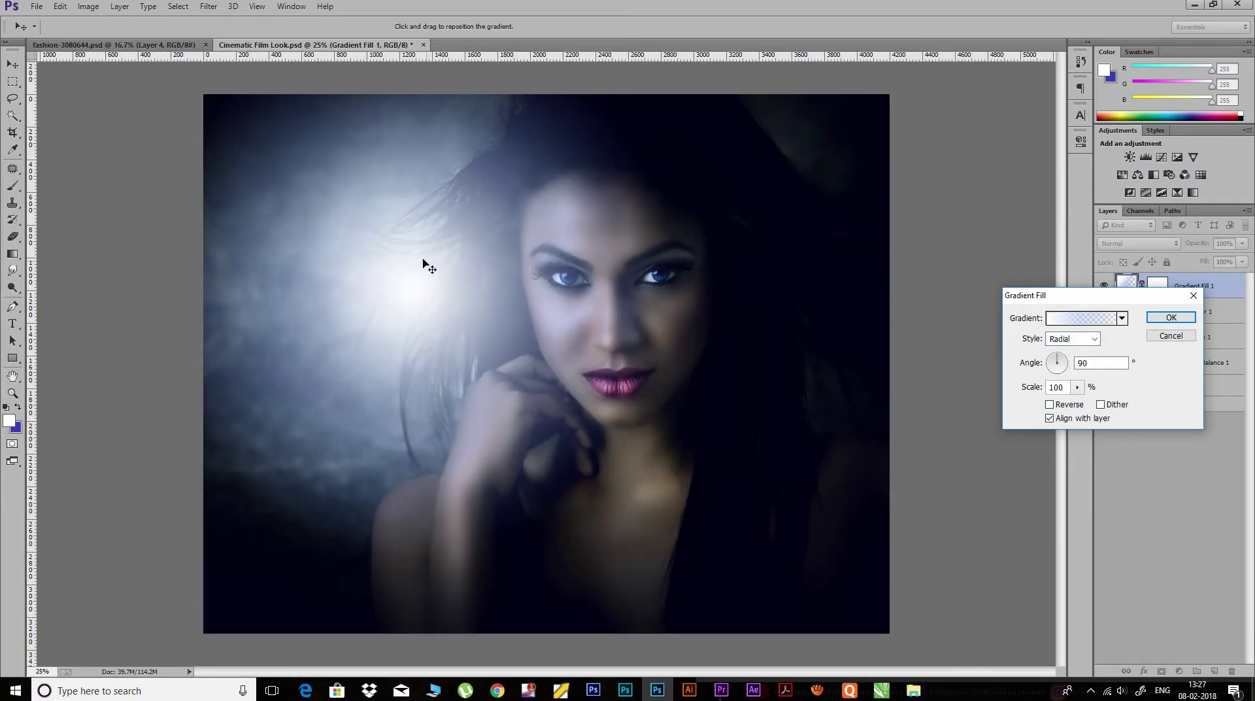
pyautogui.moveTo(1035, 388); pyautogui.dragTo(1020, 398)
pyautogui.moveTo(430, 291)
pyautogui.mouseDown()
pyautogui.moveTo(420, 308)
pyautogui.moveTo(412, 286)
pyautogui.moveTo(369, 276)
pyautogui.moveTo(341, 232)
pyautogui.mouseUp()
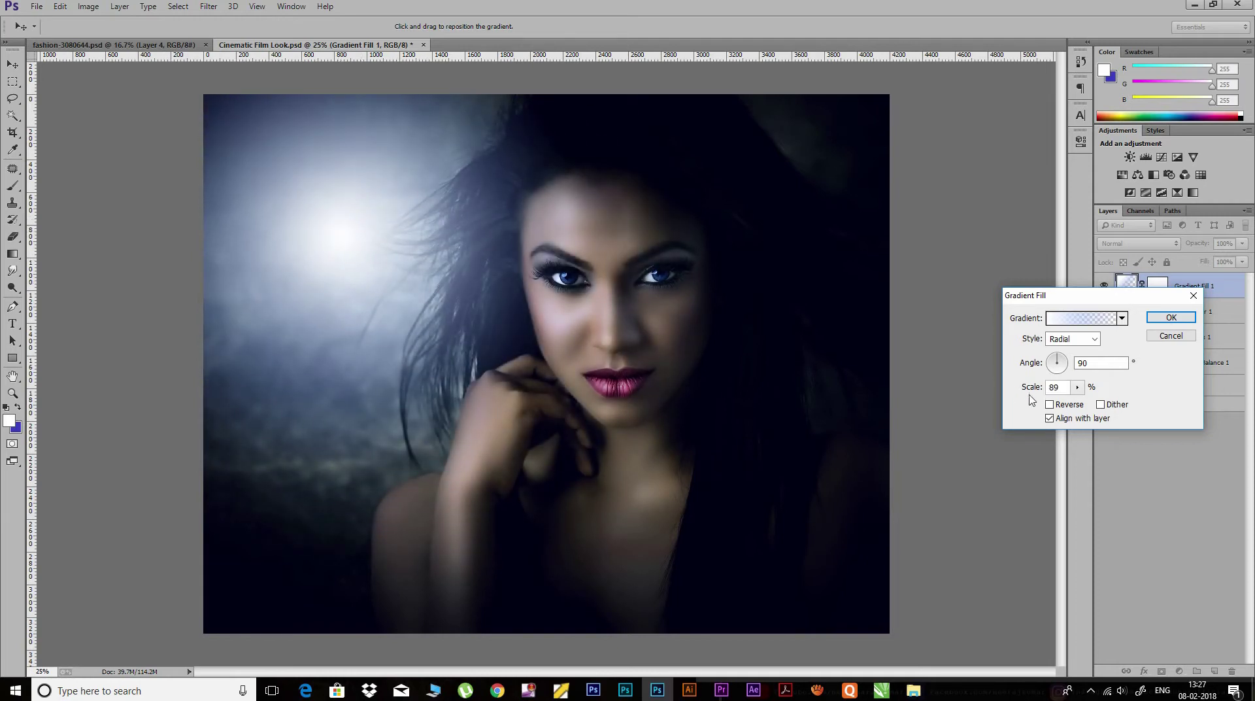
pyautogui.moveTo(1031, 400); pyautogui.dragTo(1049, 400)
pyautogui.moveTo(312, 245); pyautogui.dragTo(326, 269)
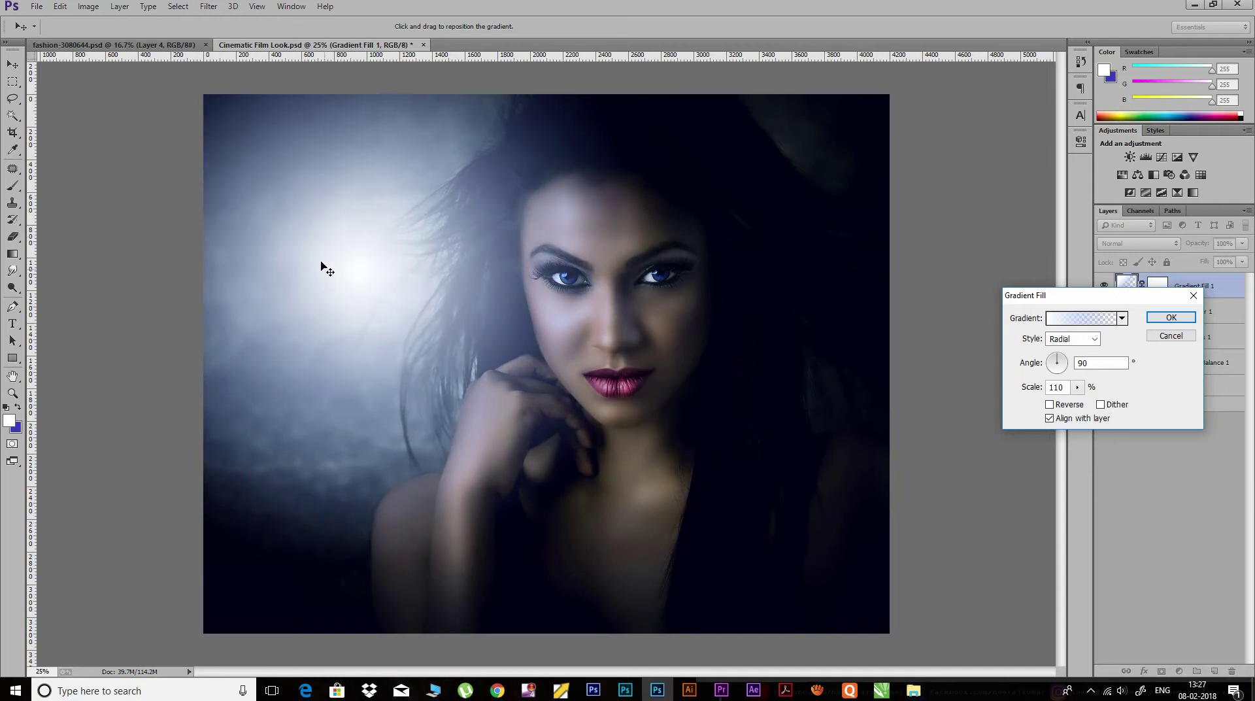
pyautogui.click(1171, 317)
pyautogui.moveTo(1203, 243); pyautogui.dragTo(1184, 244)
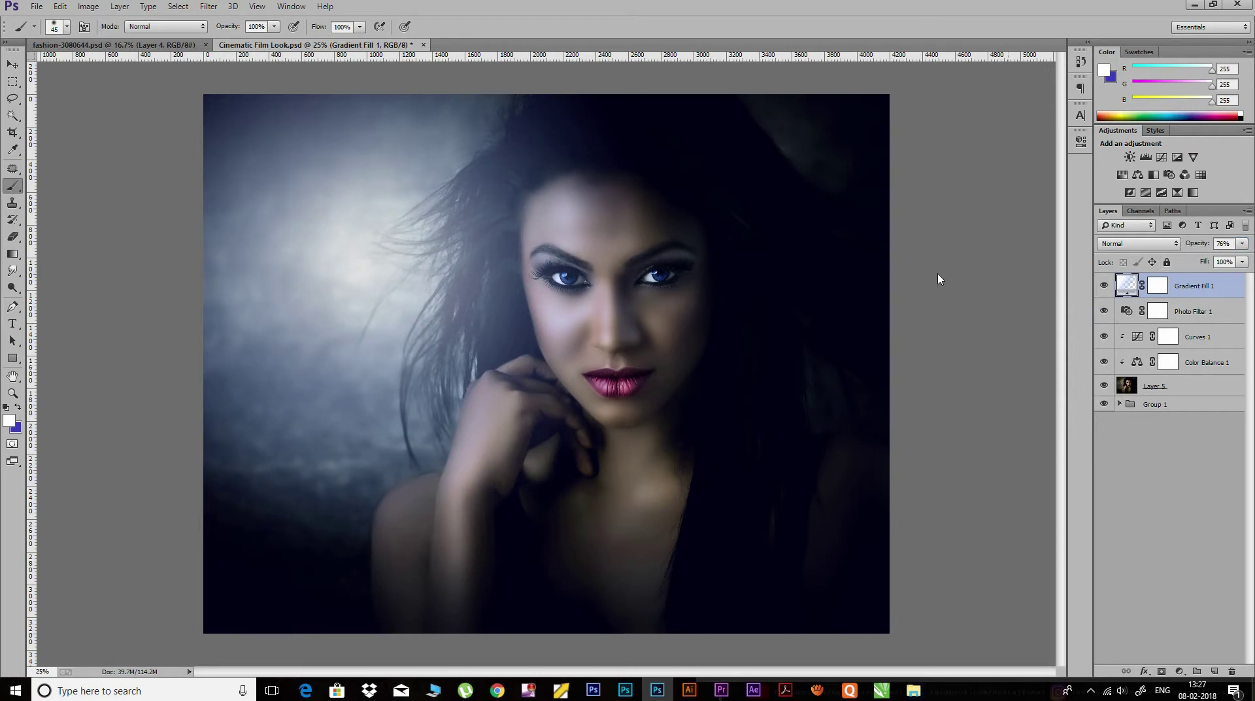
pyautogui.keyDown('shift'); pyautogui.click(1191, 387); pyautogui.keyUp('shift')
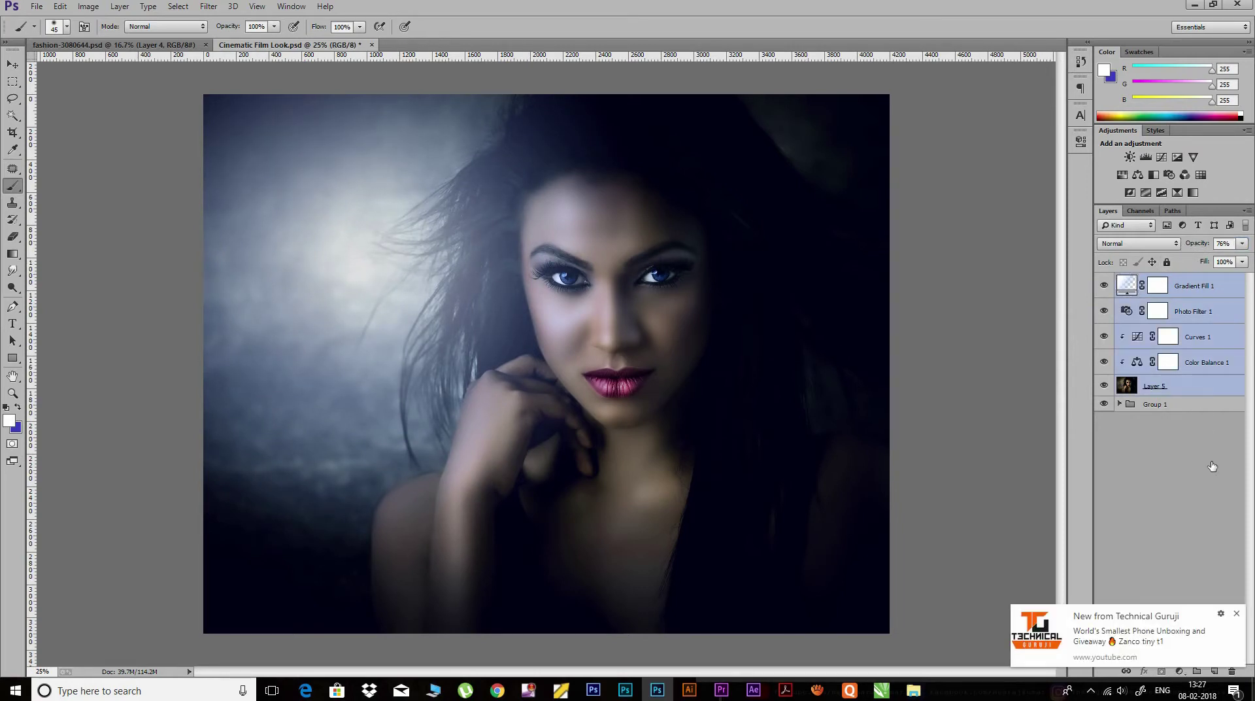
# Group the selected layers into Group 2 and stamp all visible layers into Layer 6.
pyautogui.click(1235, 617)
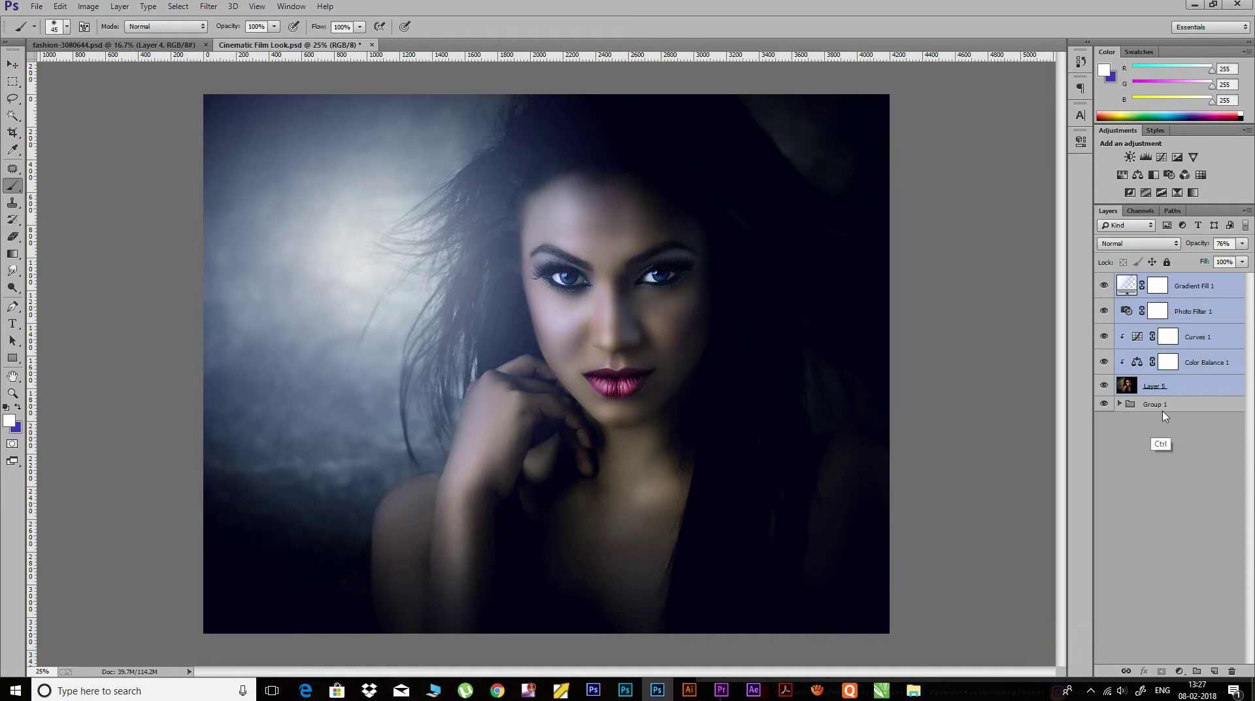
pyautogui.hotkey('ctrl', 'g')
pyautogui.hotkey('ctrl', 'alt', 'shift')
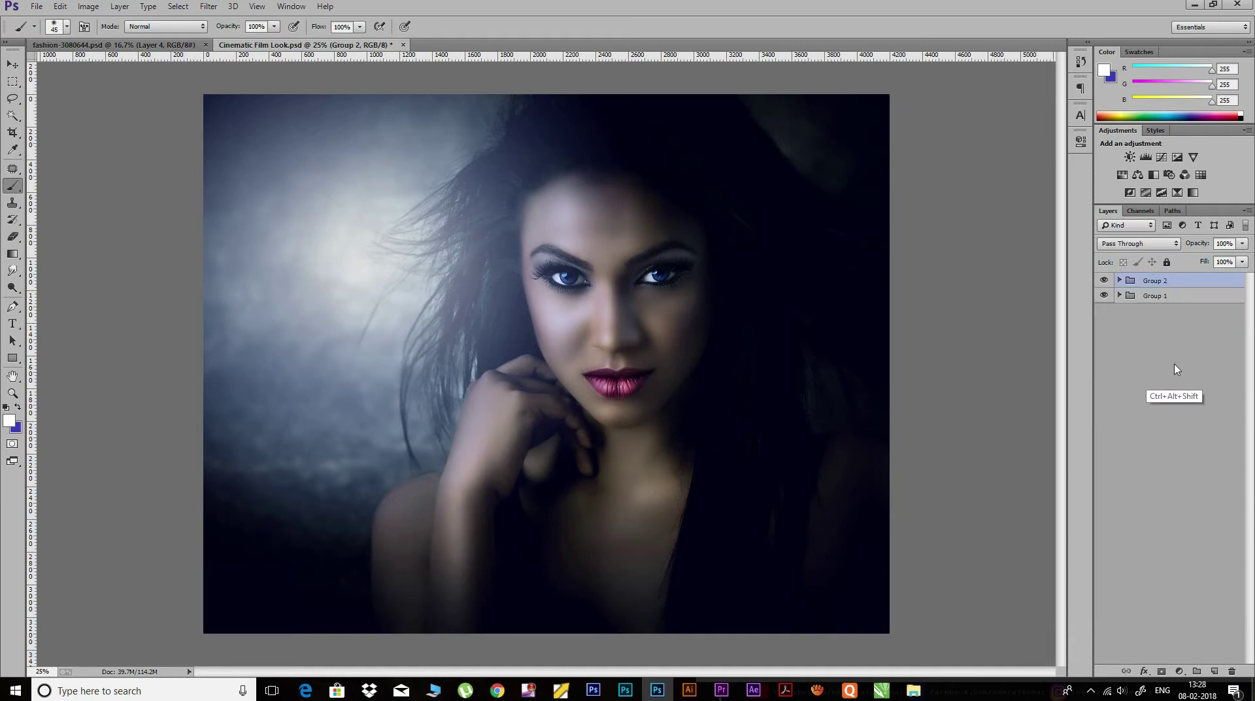
pyautogui.hotkey('ctrl', 'alt', 'shift', 'e')
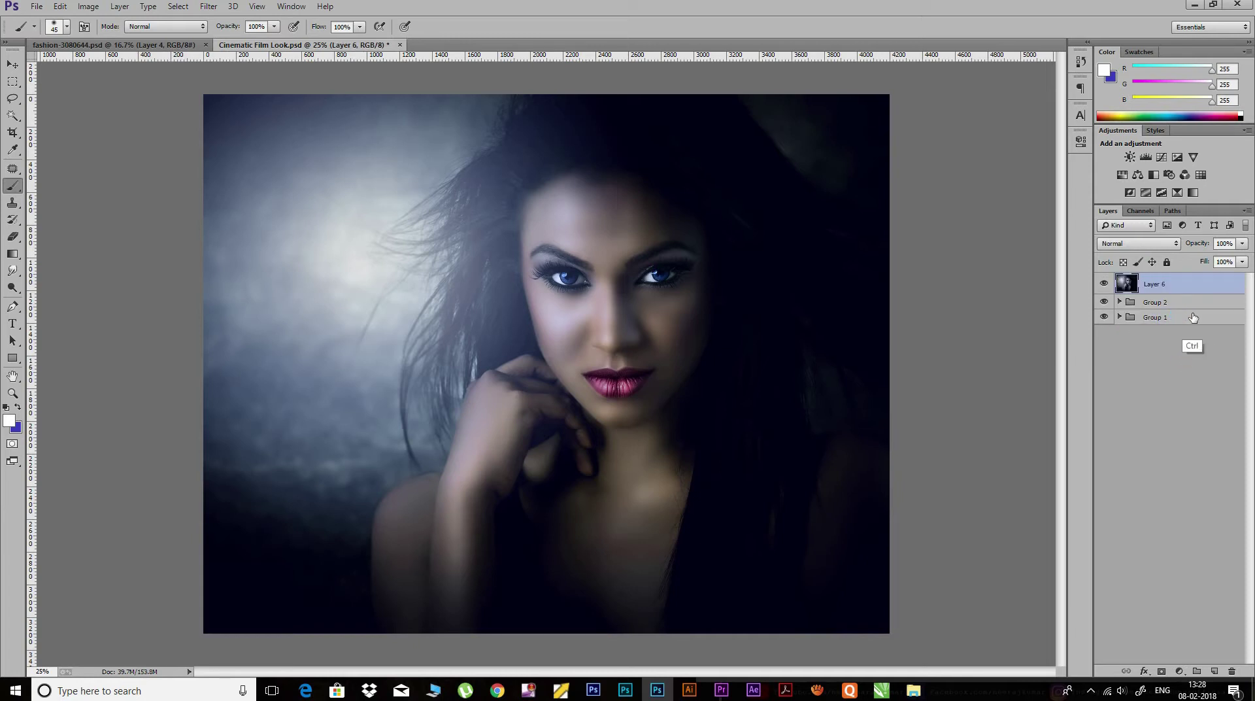
# Brighten Layer 6 with Levels: white input 227, midtone 1.03.
pyautogui.hotkey('ctrl', 'l')
pyautogui.moveTo(1076, 329); pyautogui.dragTo(1036, 329)
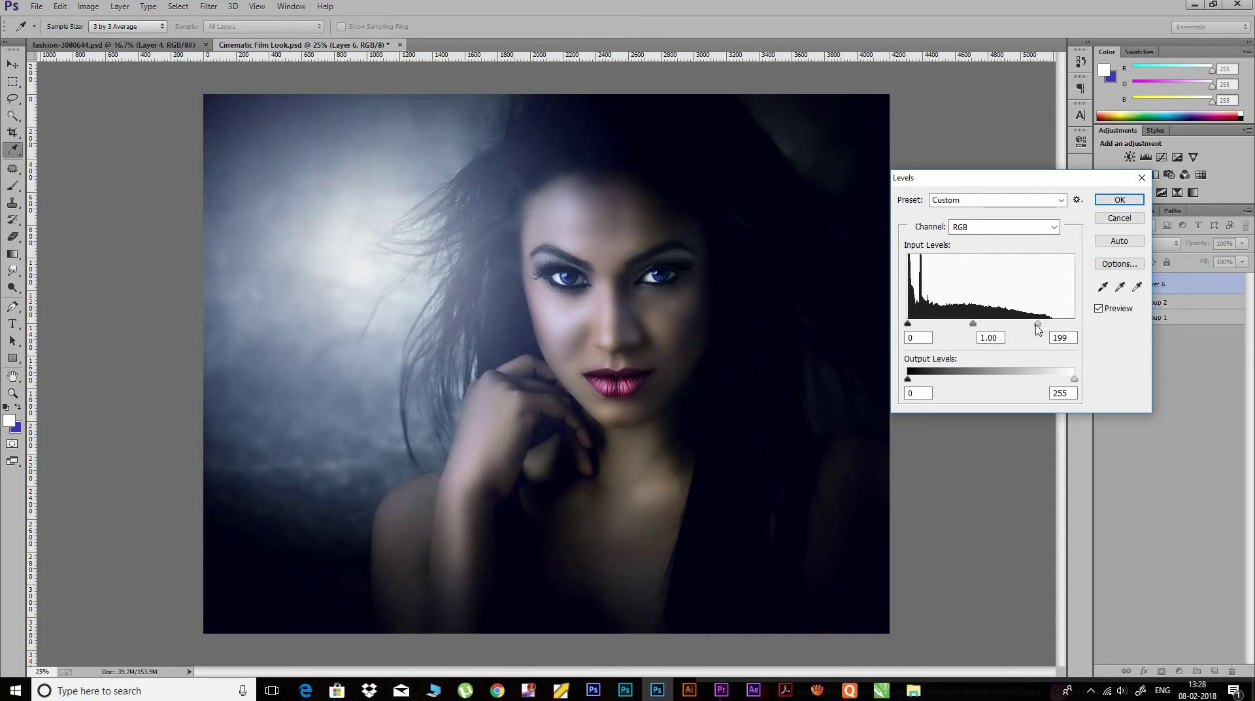
pyautogui.hotkey('ctrl', 'z')
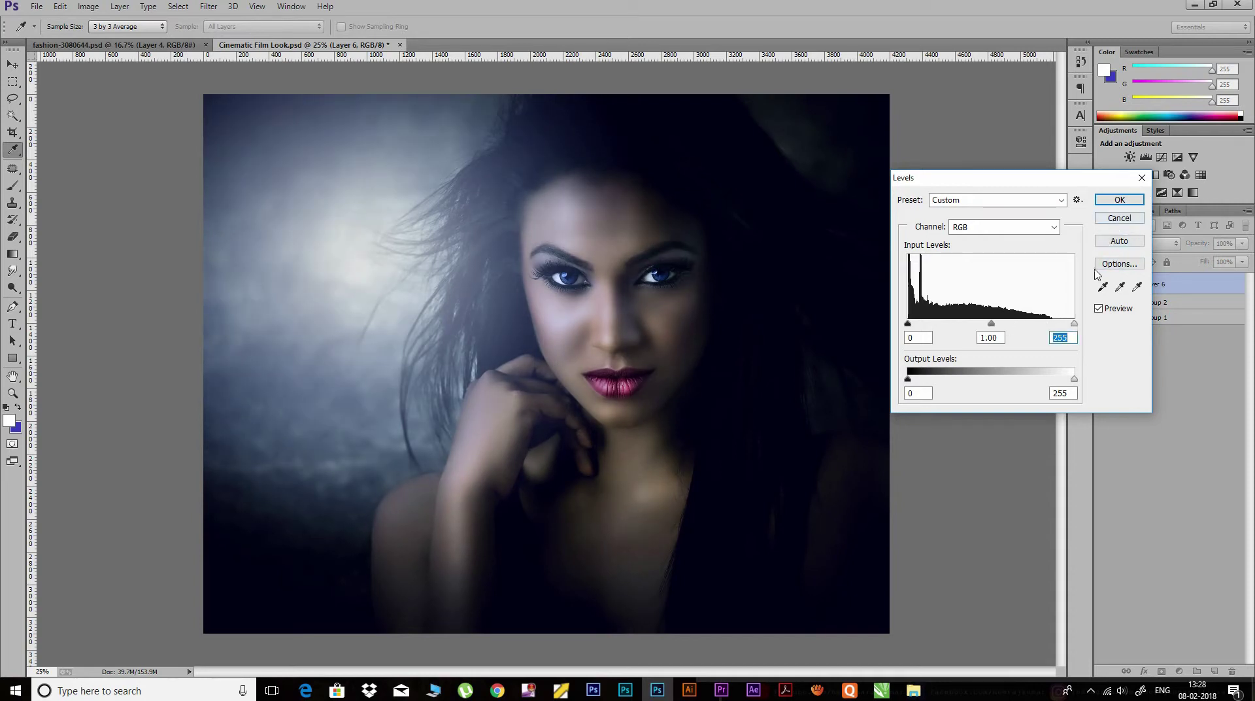
pyautogui.moveTo(1074, 323); pyautogui.dragTo(1055, 324)
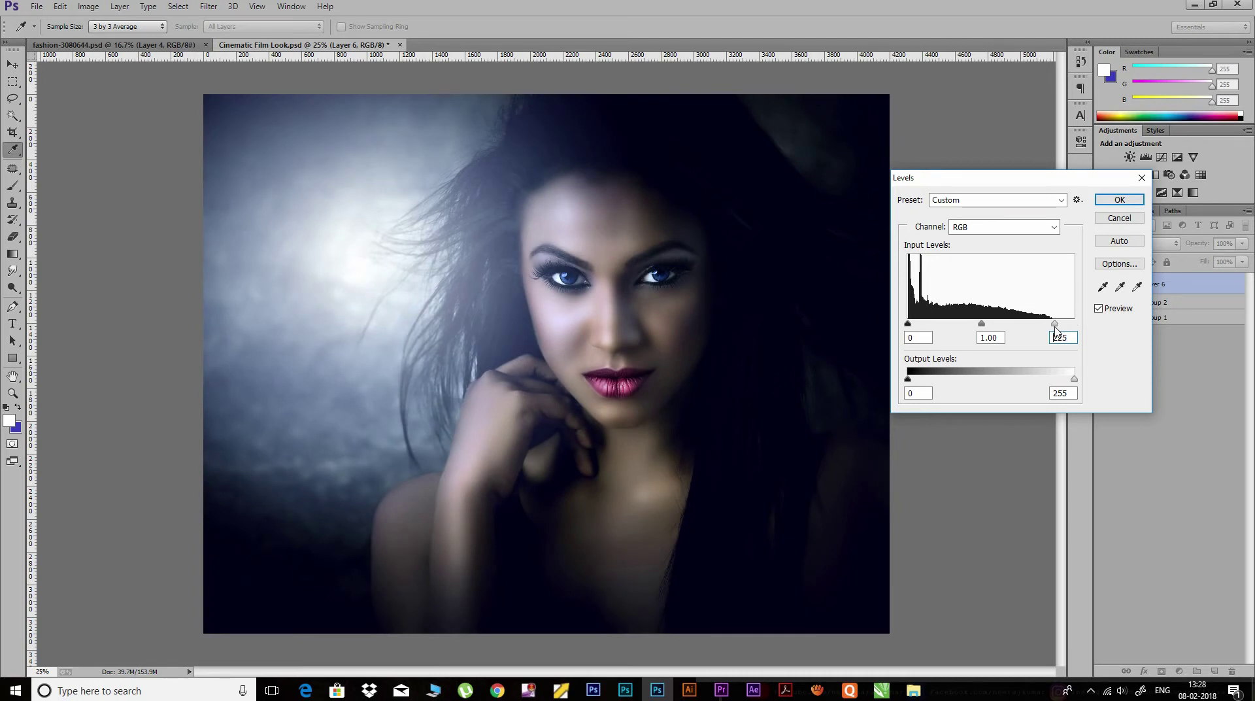
pyautogui.moveTo(911, 325); pyautogui.dragTo(907, 334)
pyautogui.moveTo(982, 325); pyautogui.dragTo(981, 332)
pyautogui.click(981, 334)
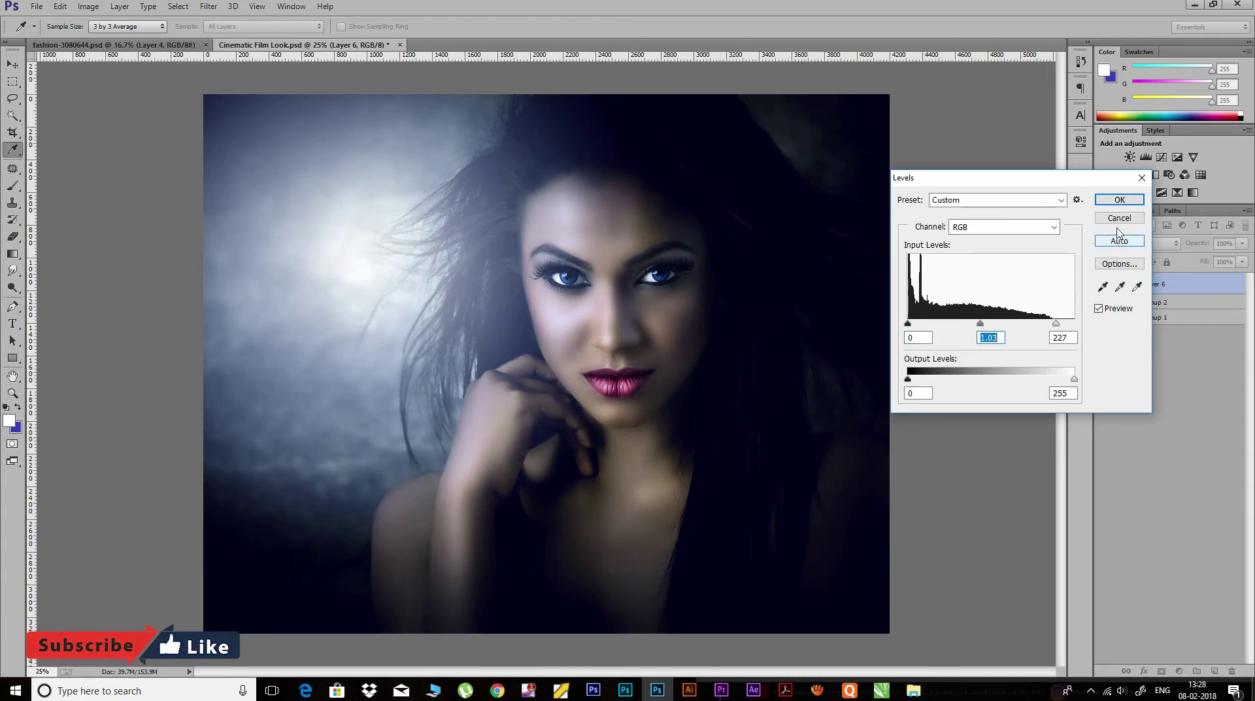
pyautogui.click(1119, 199)
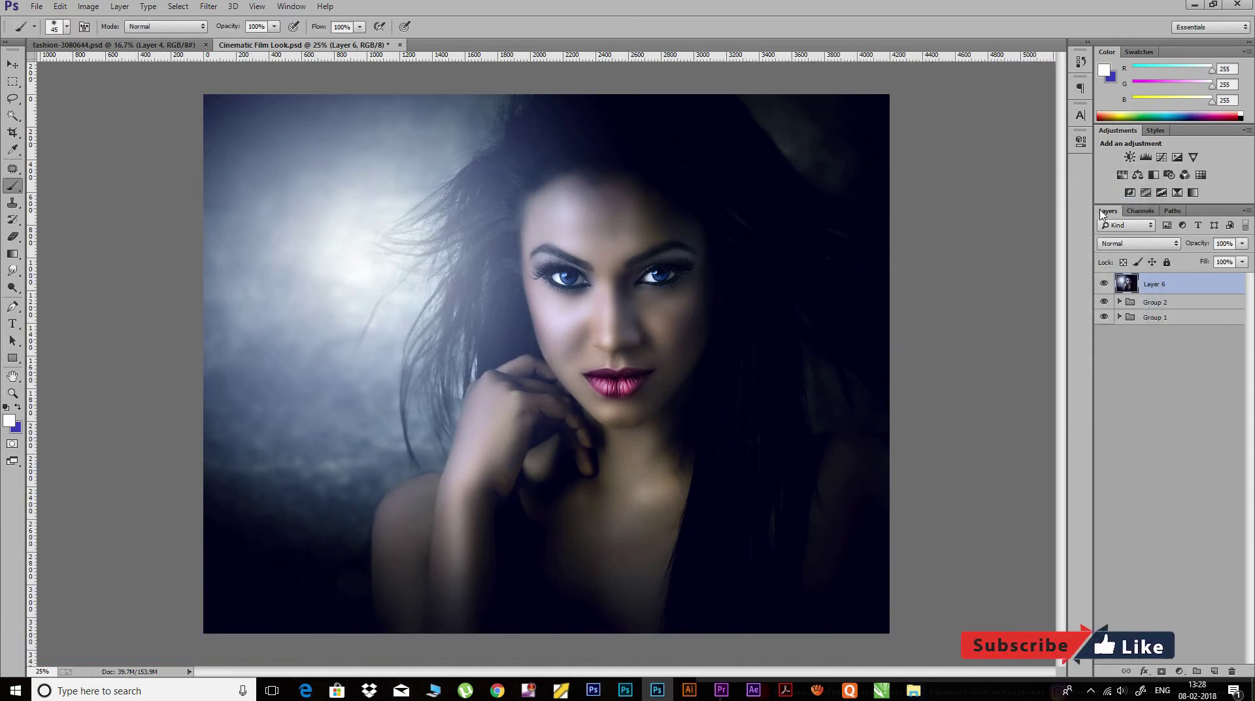